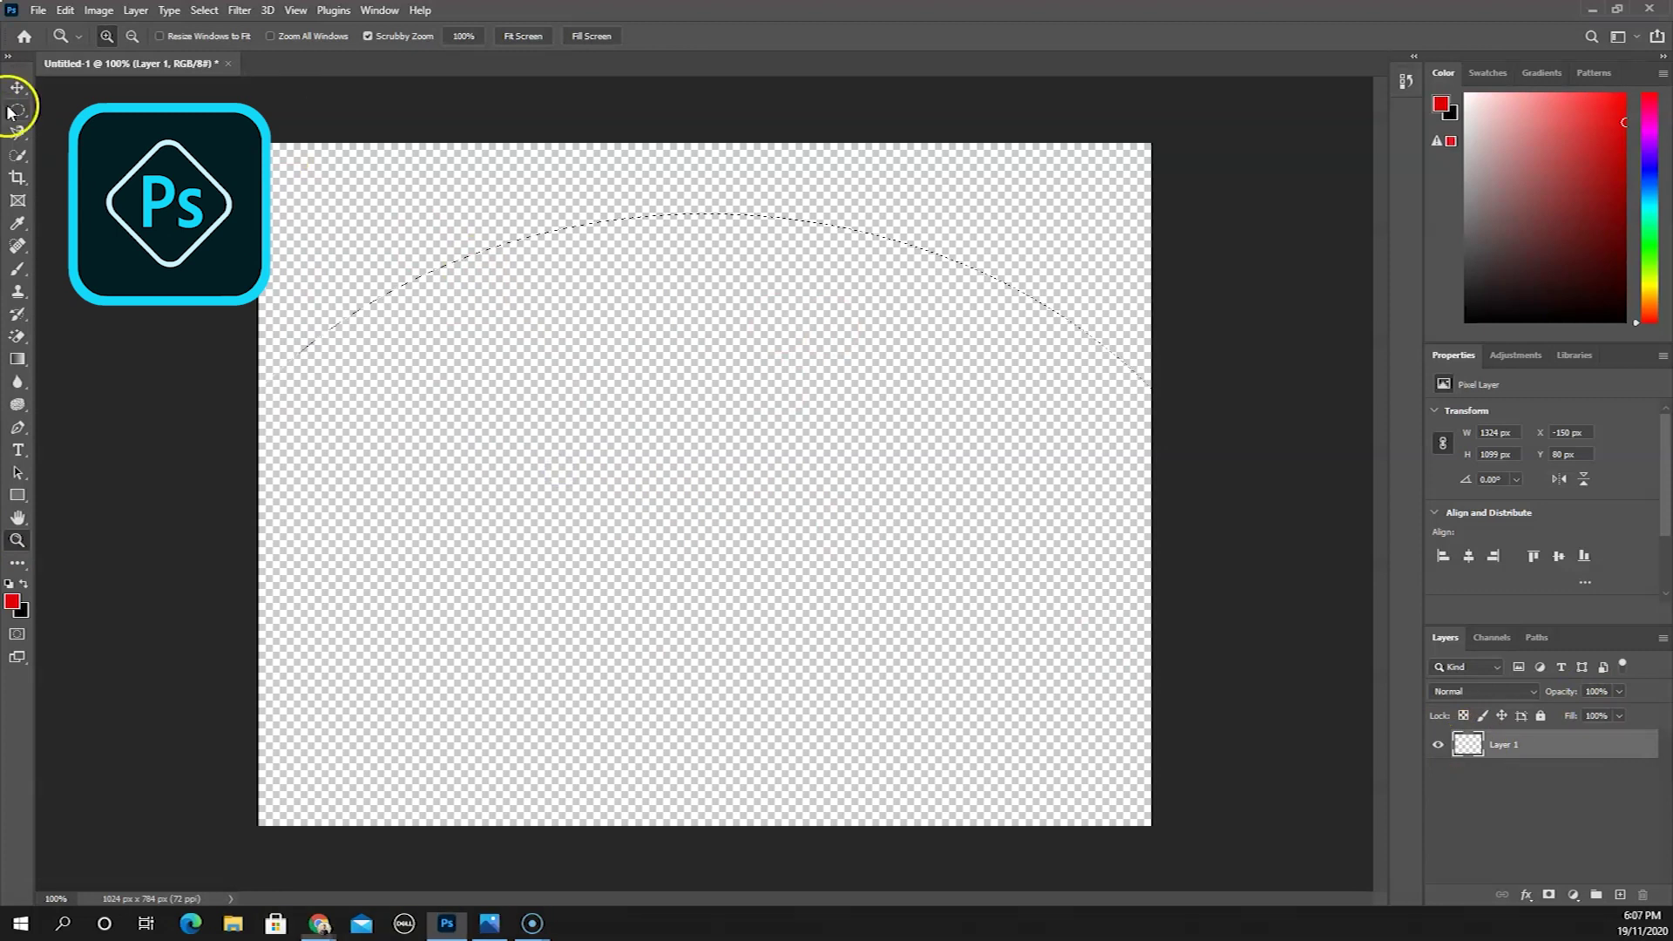
- Stroke the arc selection red, then duplicate the arc and nudge the copy upward
click(11, 111)
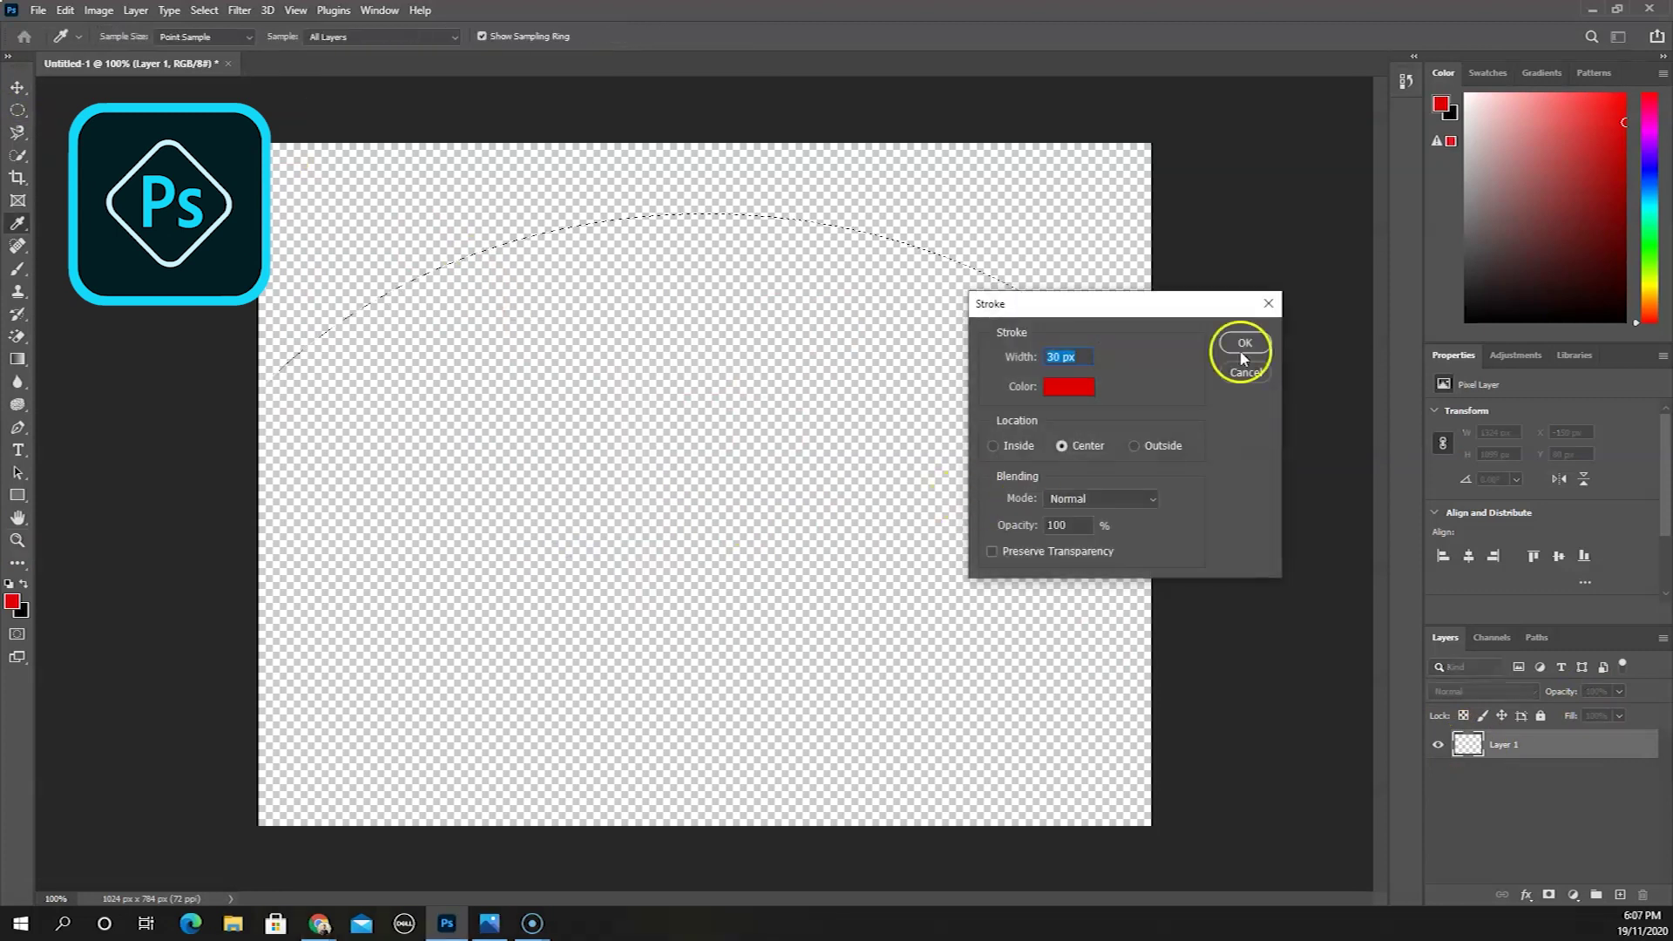
click(1236, 347)
key(ctrl+j)
click(17, 88)
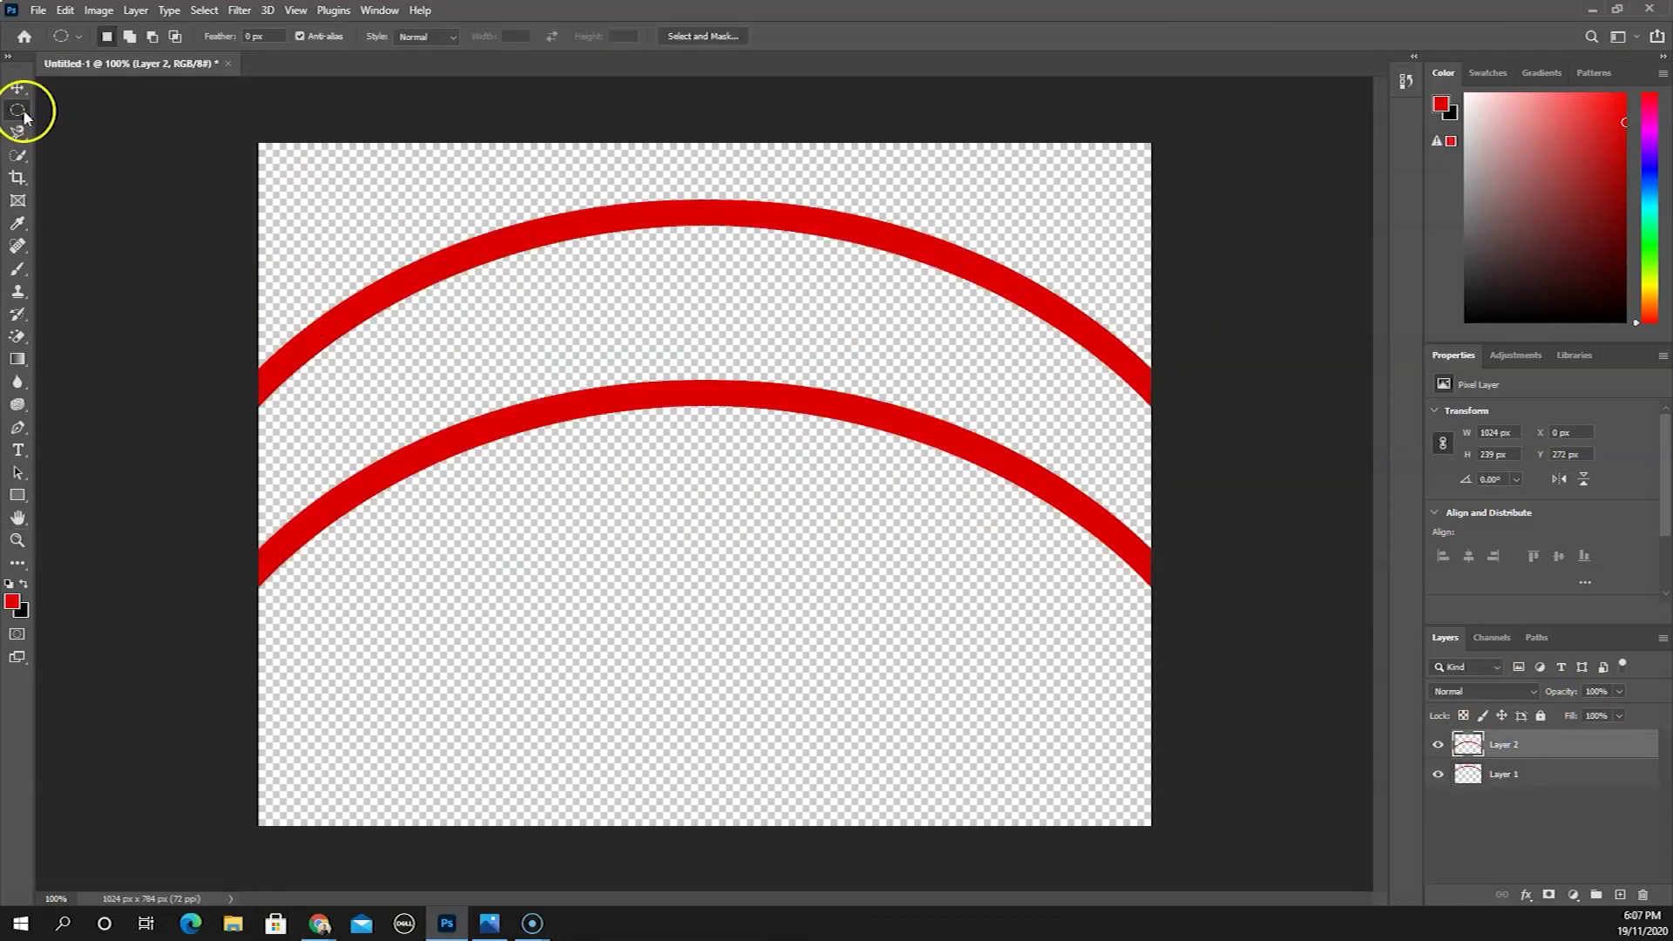
key(shift+Up)
key(shift+Up)
key(shift+Up)
key(shift+Up)
key(shift+Up)
key(shift+Up)
key(shift+Up)
key(shift+Up)
key(shift+Up)
key(shift+Up)
key(shift+Up)
key(shift+Up)
key(shift+Up)
key(shift+Up)
key(shift+Up)
key(shift+Up)
key(shift+Up)
- Give the copied arc an orange Color Overlay layer style
double_click(1487, 743)
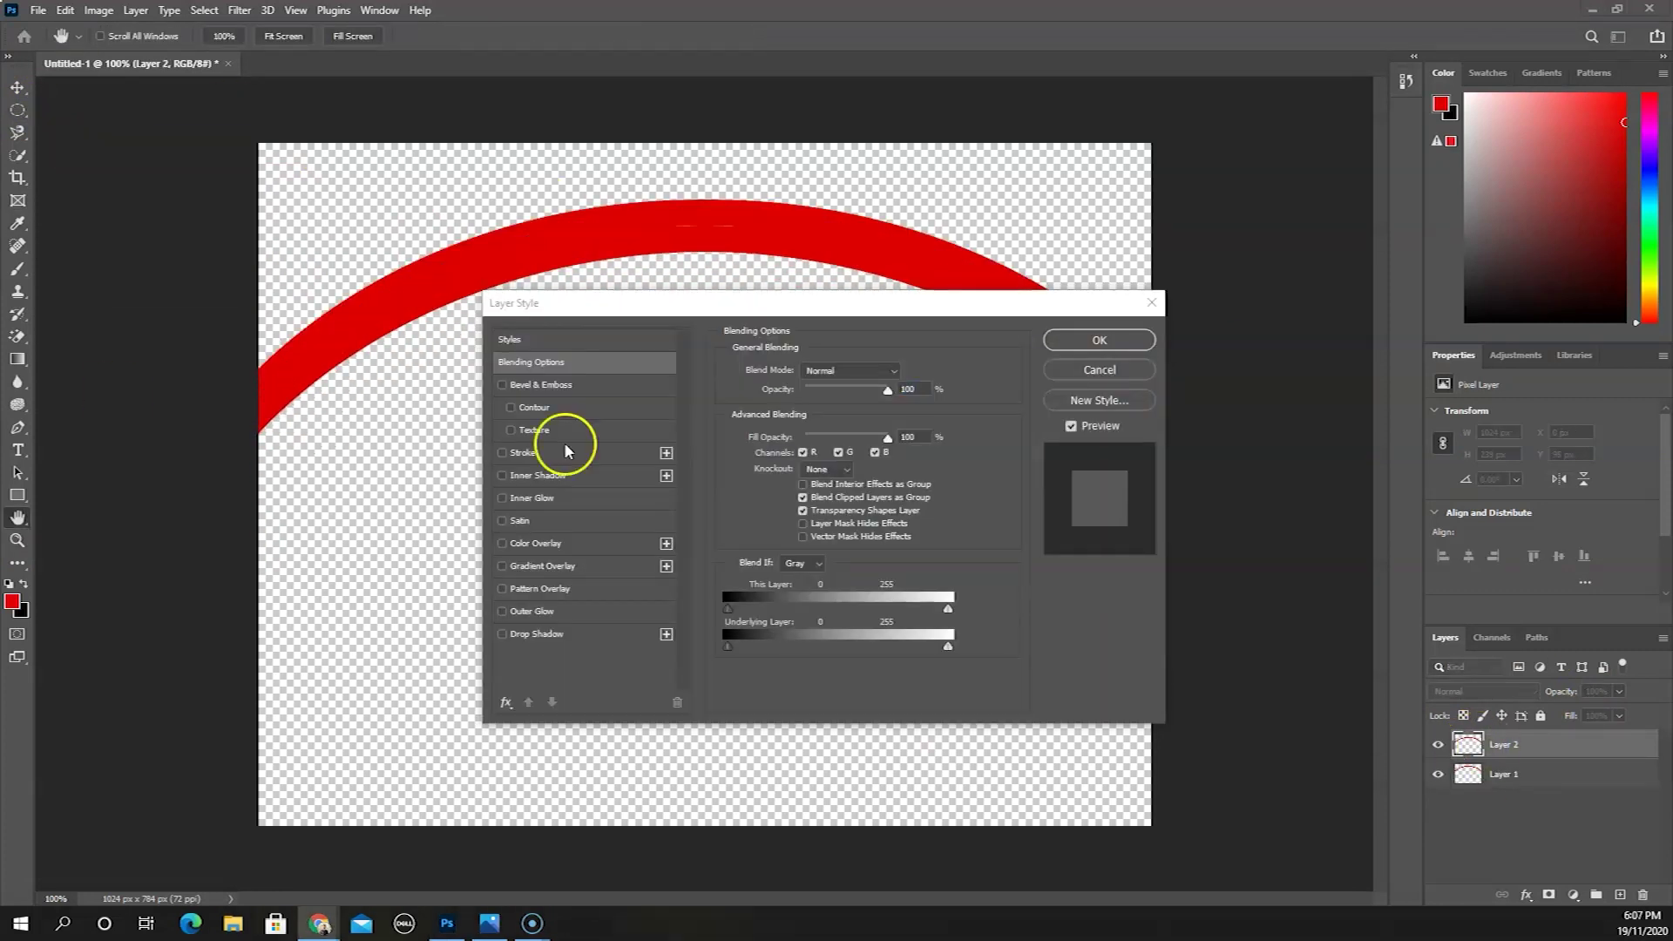
click(542, 590)
click(900, 381)
click(792, 287)
click(1091, 340)
- Duplicate an arc under the yellow band and change its overlay from green to blue
key(ctrl+j)
drag(517, 198, 517, 353)
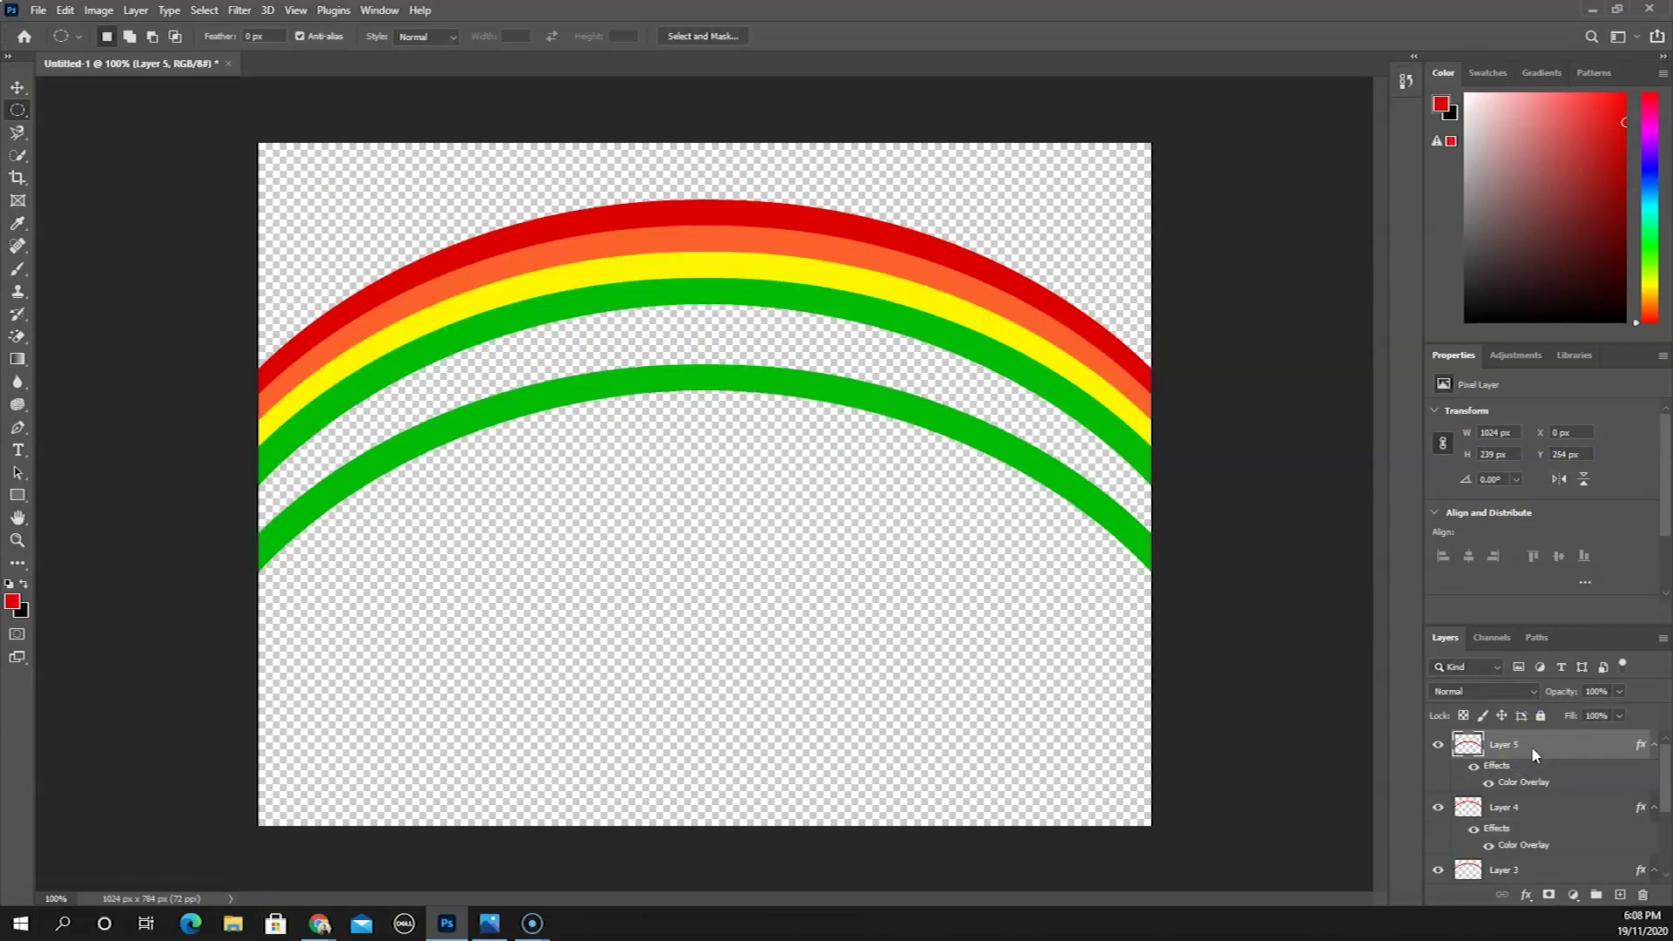
key(shift+Up)
key(shift+Up)
key(shift+Up)
key(shift+Up)
key(shift+Up)
key(shift+Up)
click(901, 375)
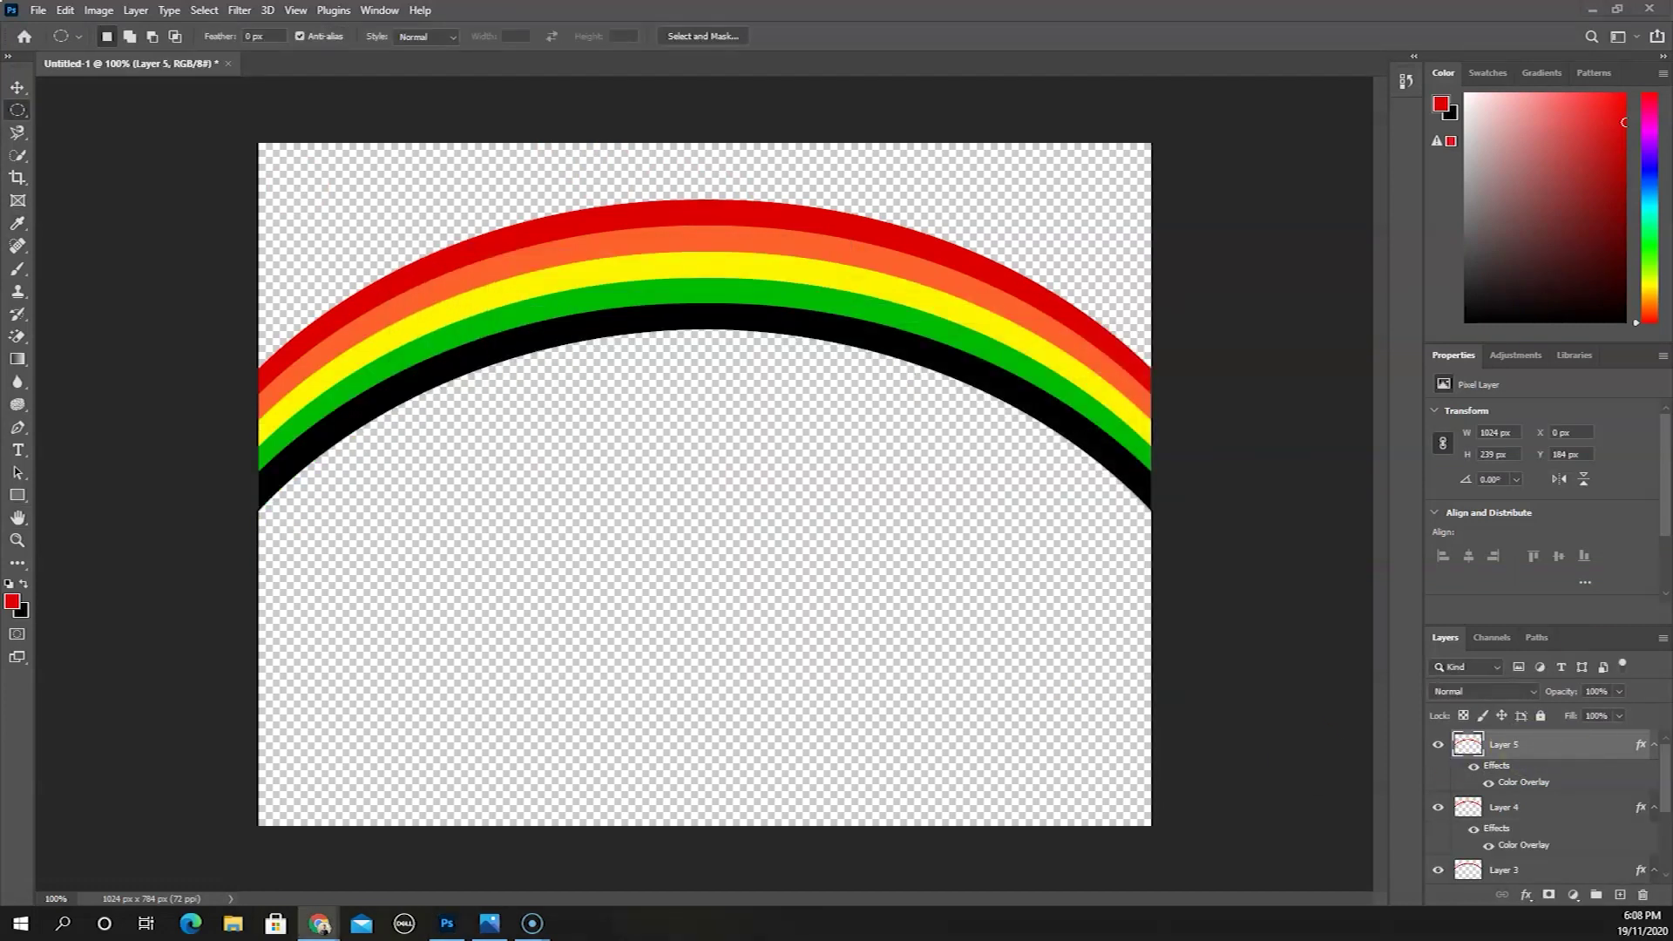
click(923, 360)
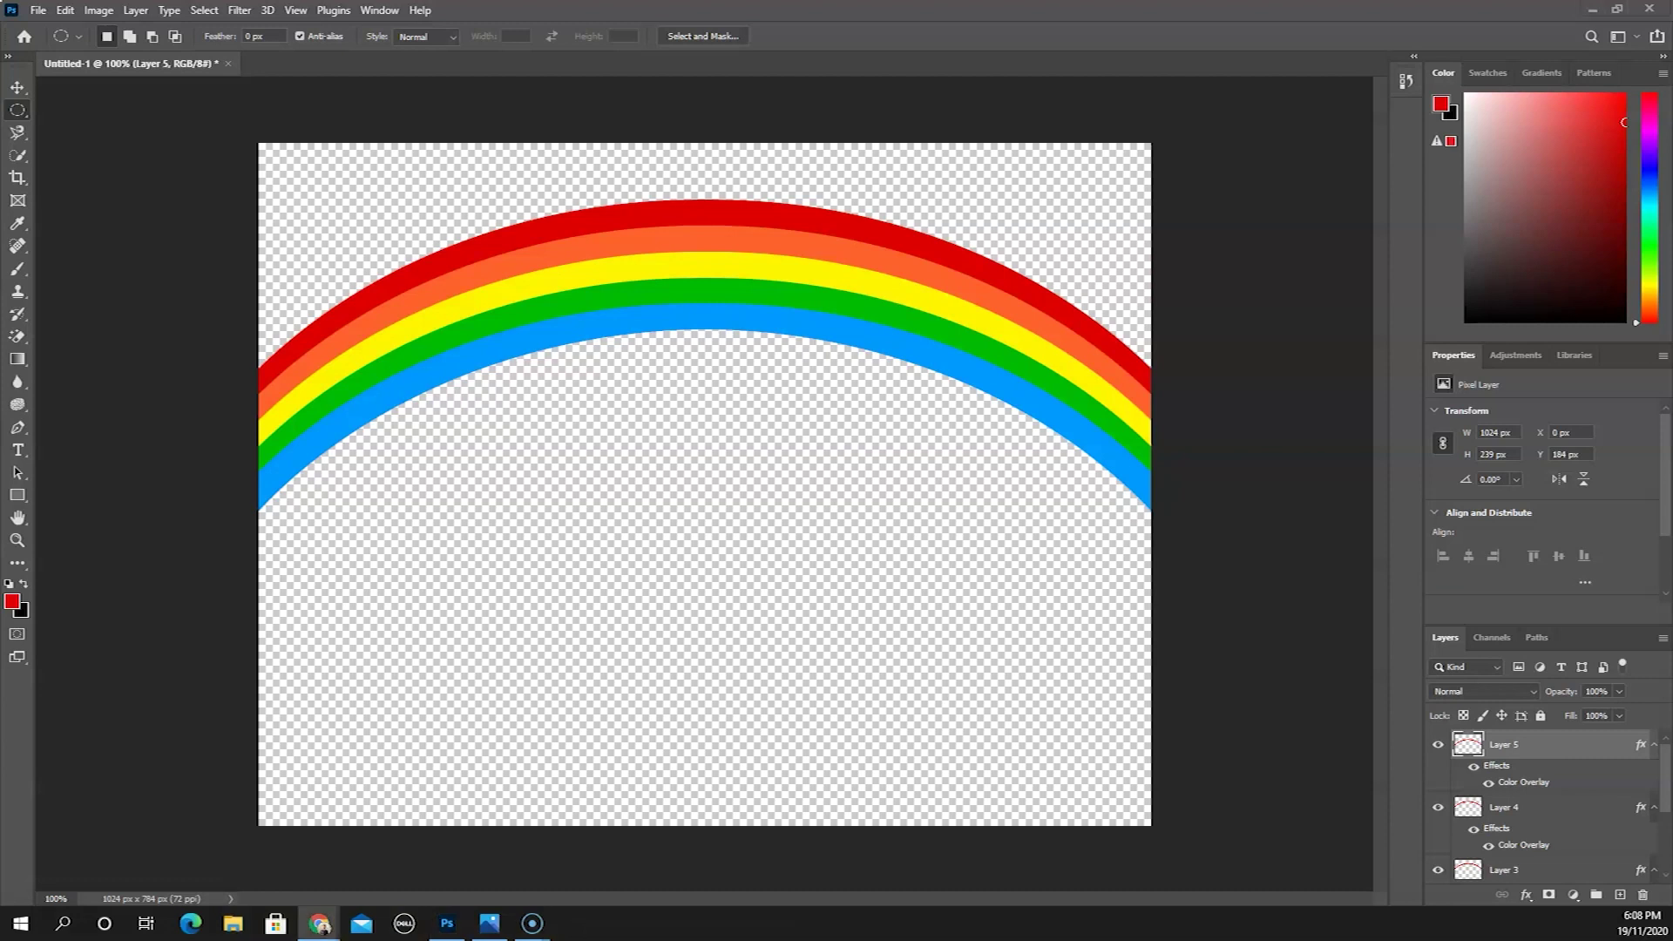
- Duplicate the blue arc, nudge it down and give it a navy Color Overlay
key(ctrl+j)
key(shift+Down)
key(shift+Down)
key(shift+Down)
double_click(1523, 781)
click(906, 373)
key(BackSpace)
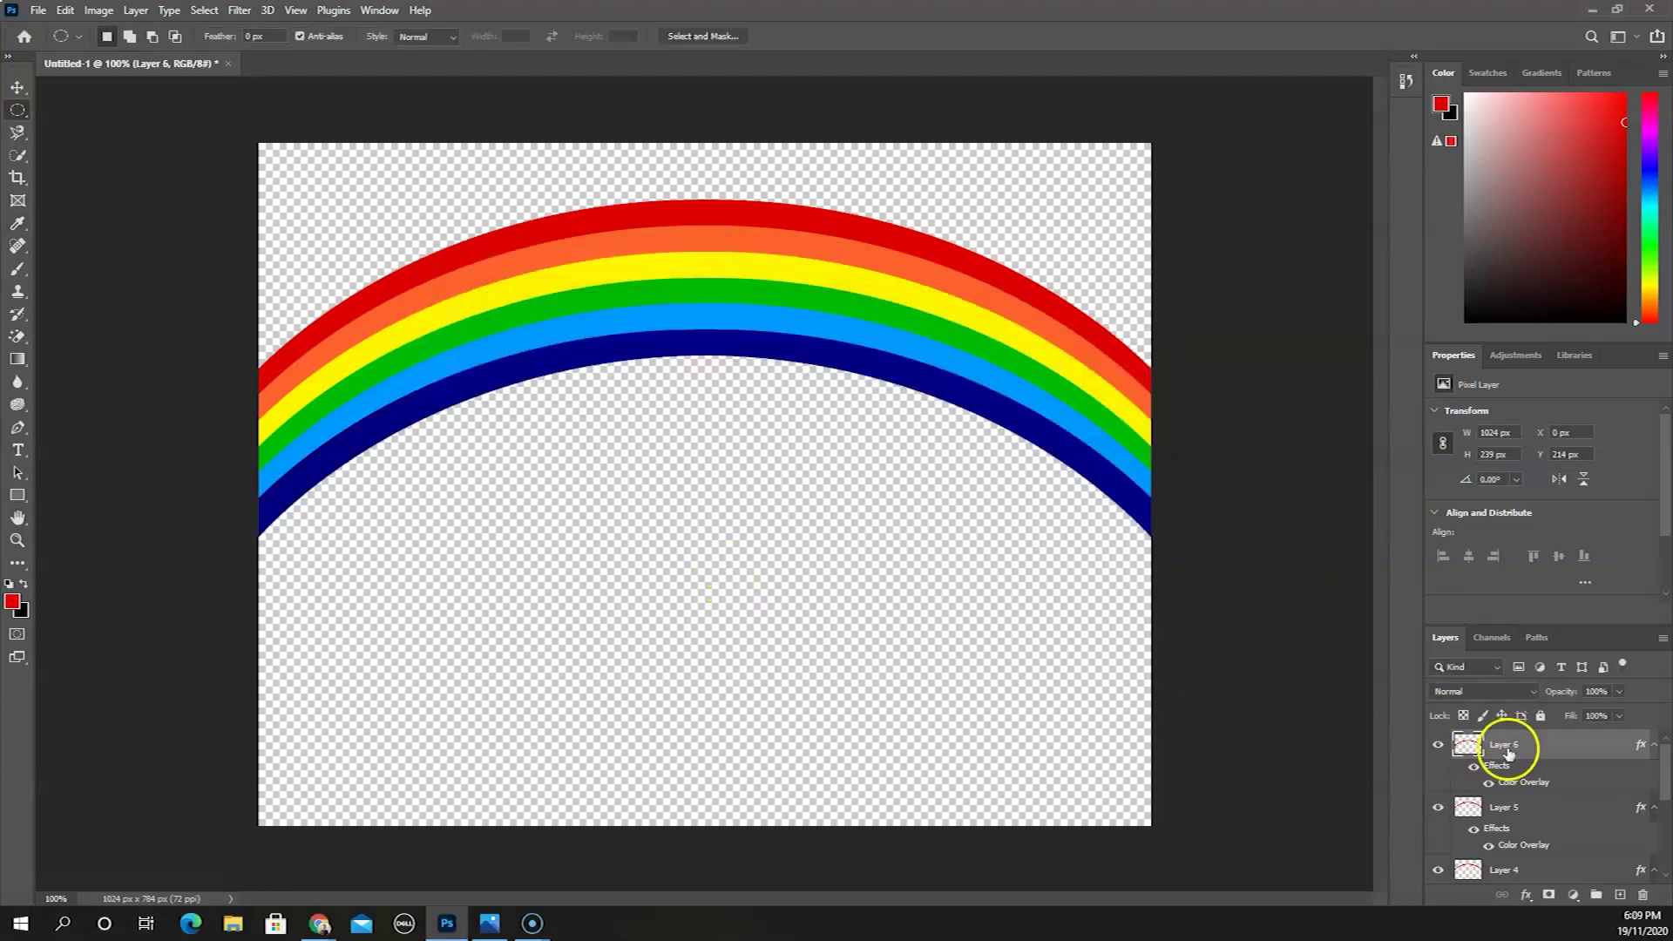
key(ctrl+j)
key(shift+Down)
key(shift+Down)
key(shift+Down)
key(shift+Down)
key(shift+Down)
key(shift+Down)
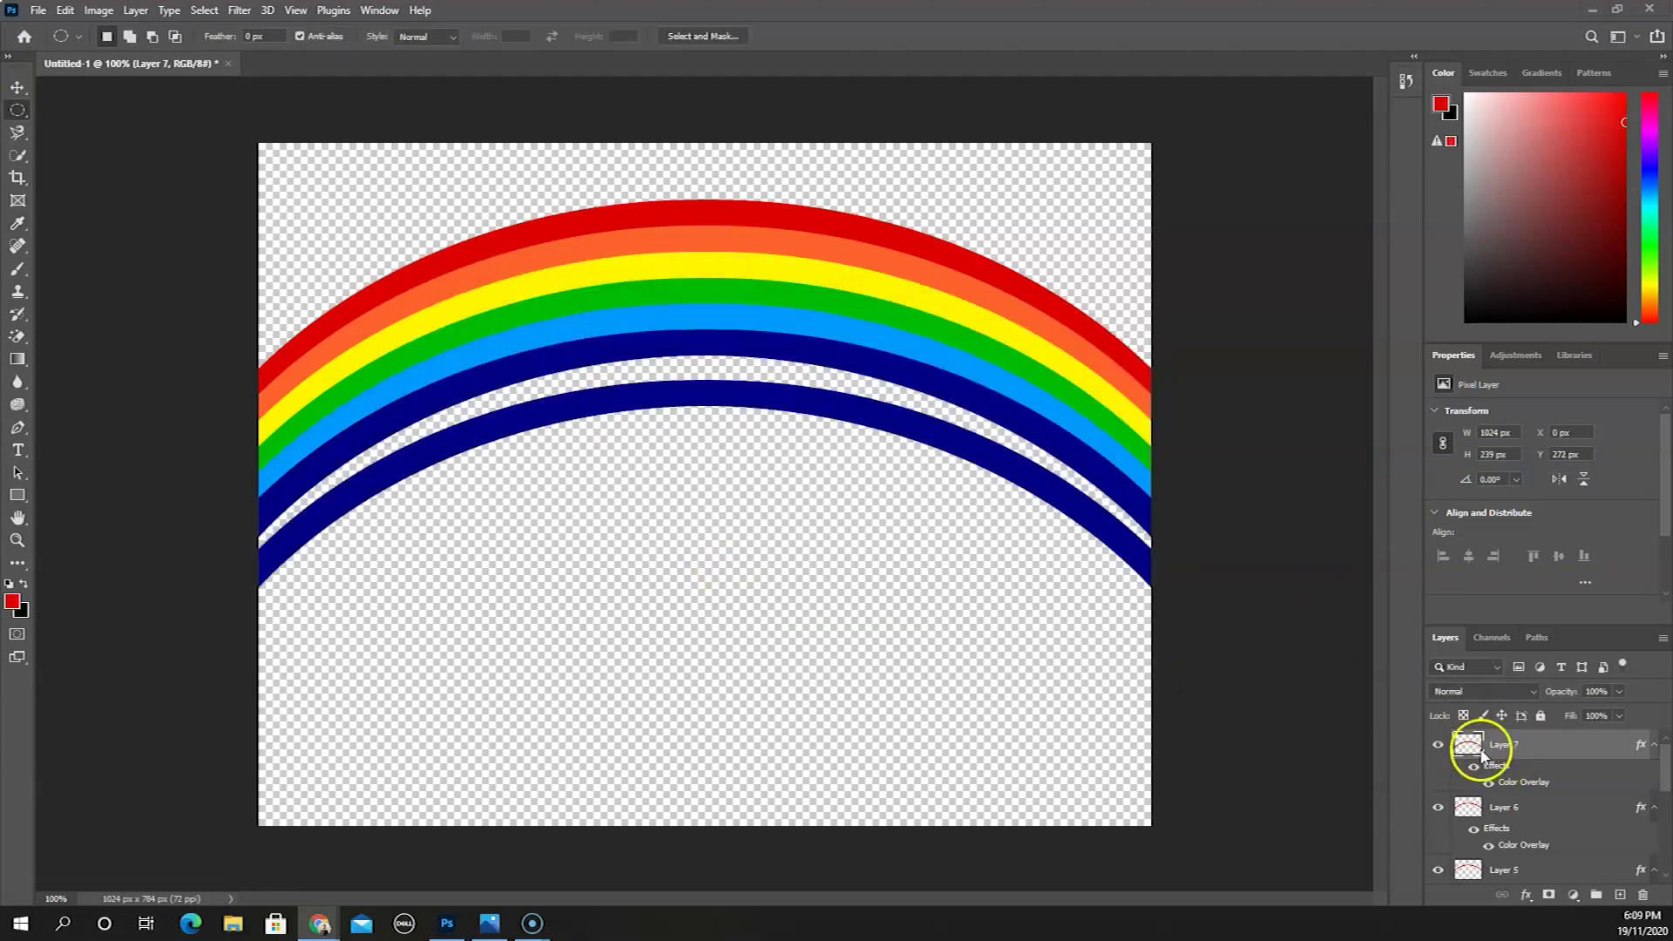
- Set the newest arc's overlay to indigo and move it up to close the gap
double_click(1523, 782)
click(781, 287)
click(1095, 340)
drag(921, 403, 921, 380)
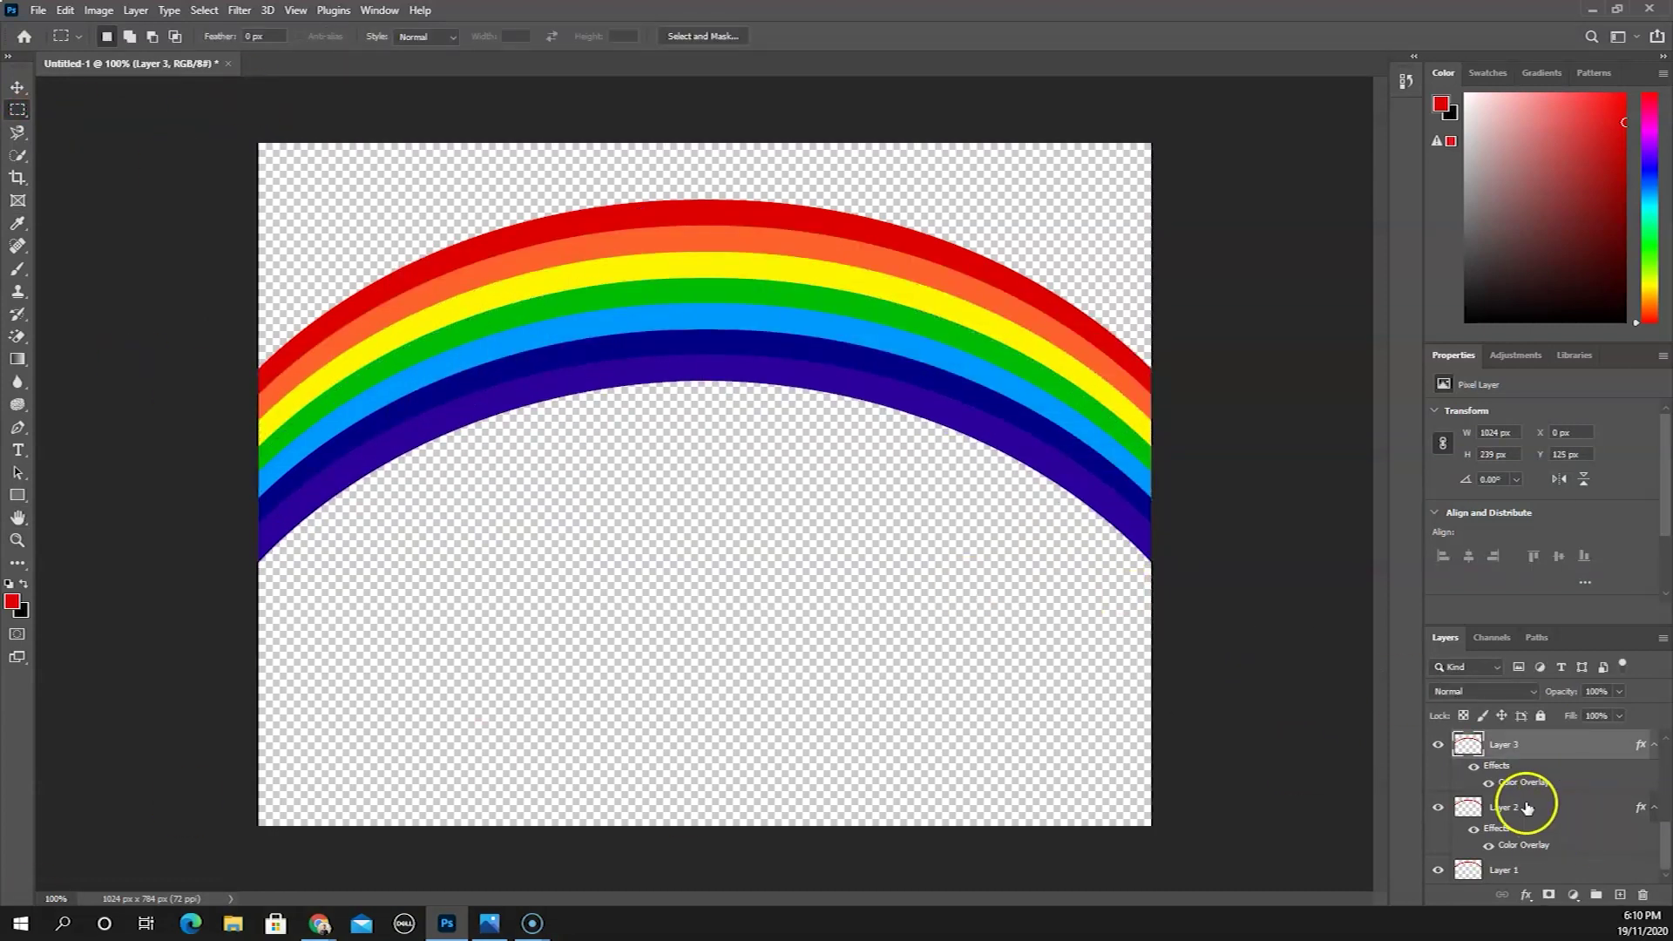
- Merge all the rainbow layers into one and move it up toward the top edge
right_click(1528, 745)
click(1481, 373)
ctrl+click(1468, 745)
key(ctrl+shift+Up)
key(ctrl+shift+Up)
key(ctrl+shift+Up)
key(ctrl+shift+Up)
key(ctrl+shift+Up)
key(ctrl+shift+Up)
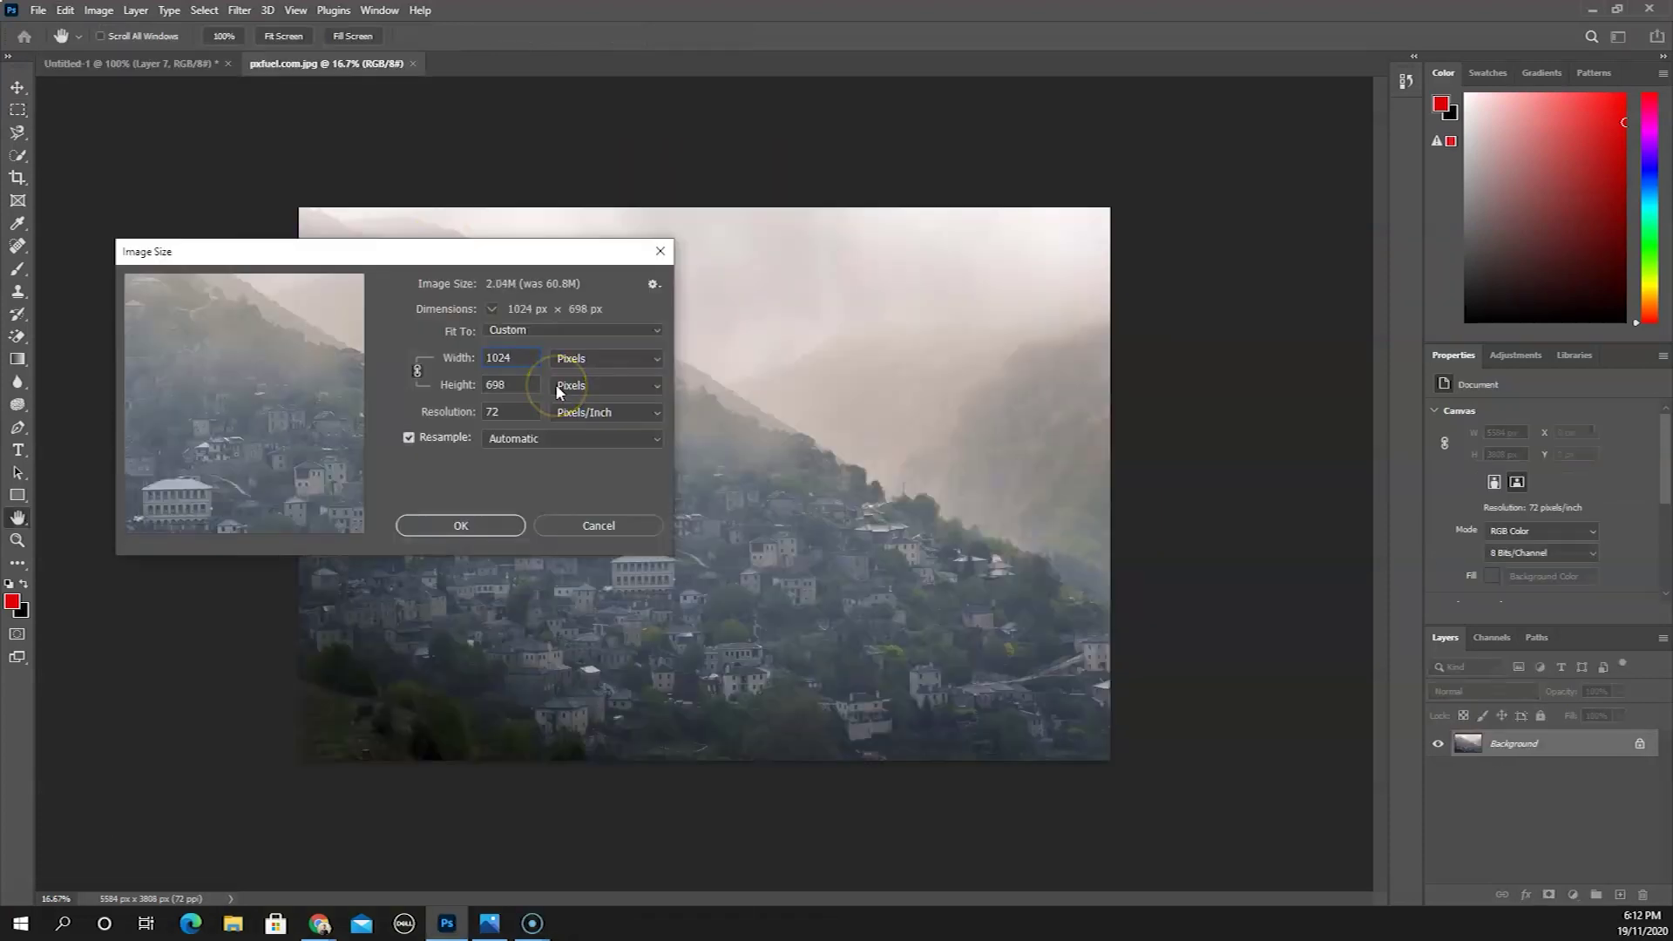
- Paste the misty hillside village photo and lower the rainbow's fill
text(784)
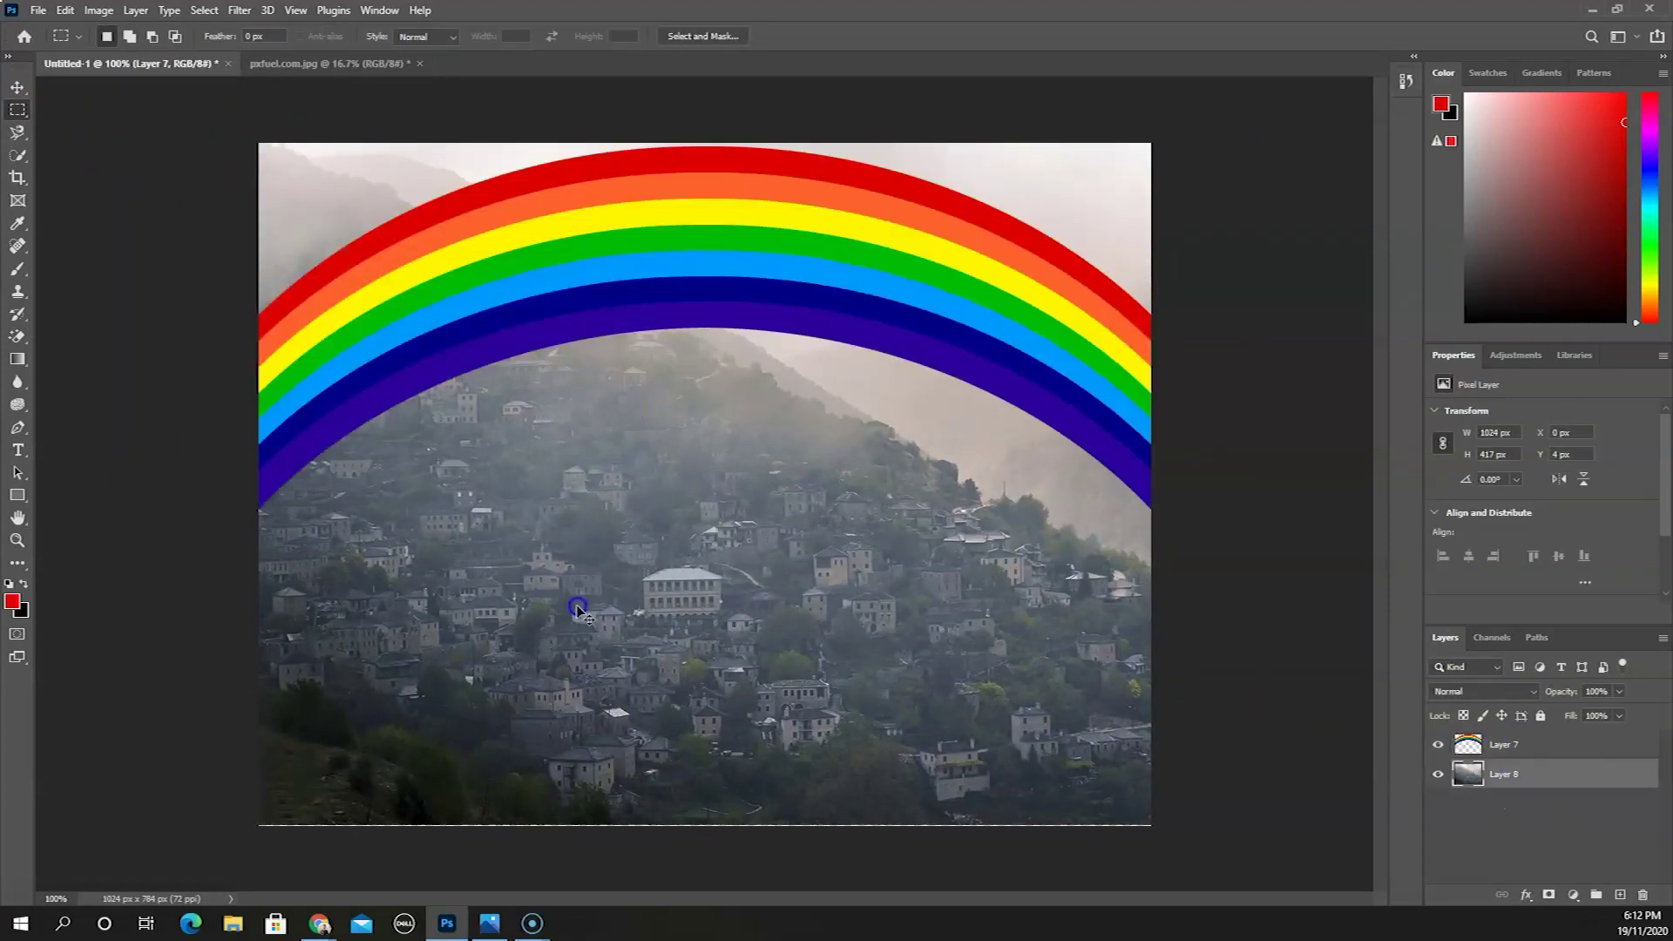
key(c)
drag(1622, 718, 1546, 720)
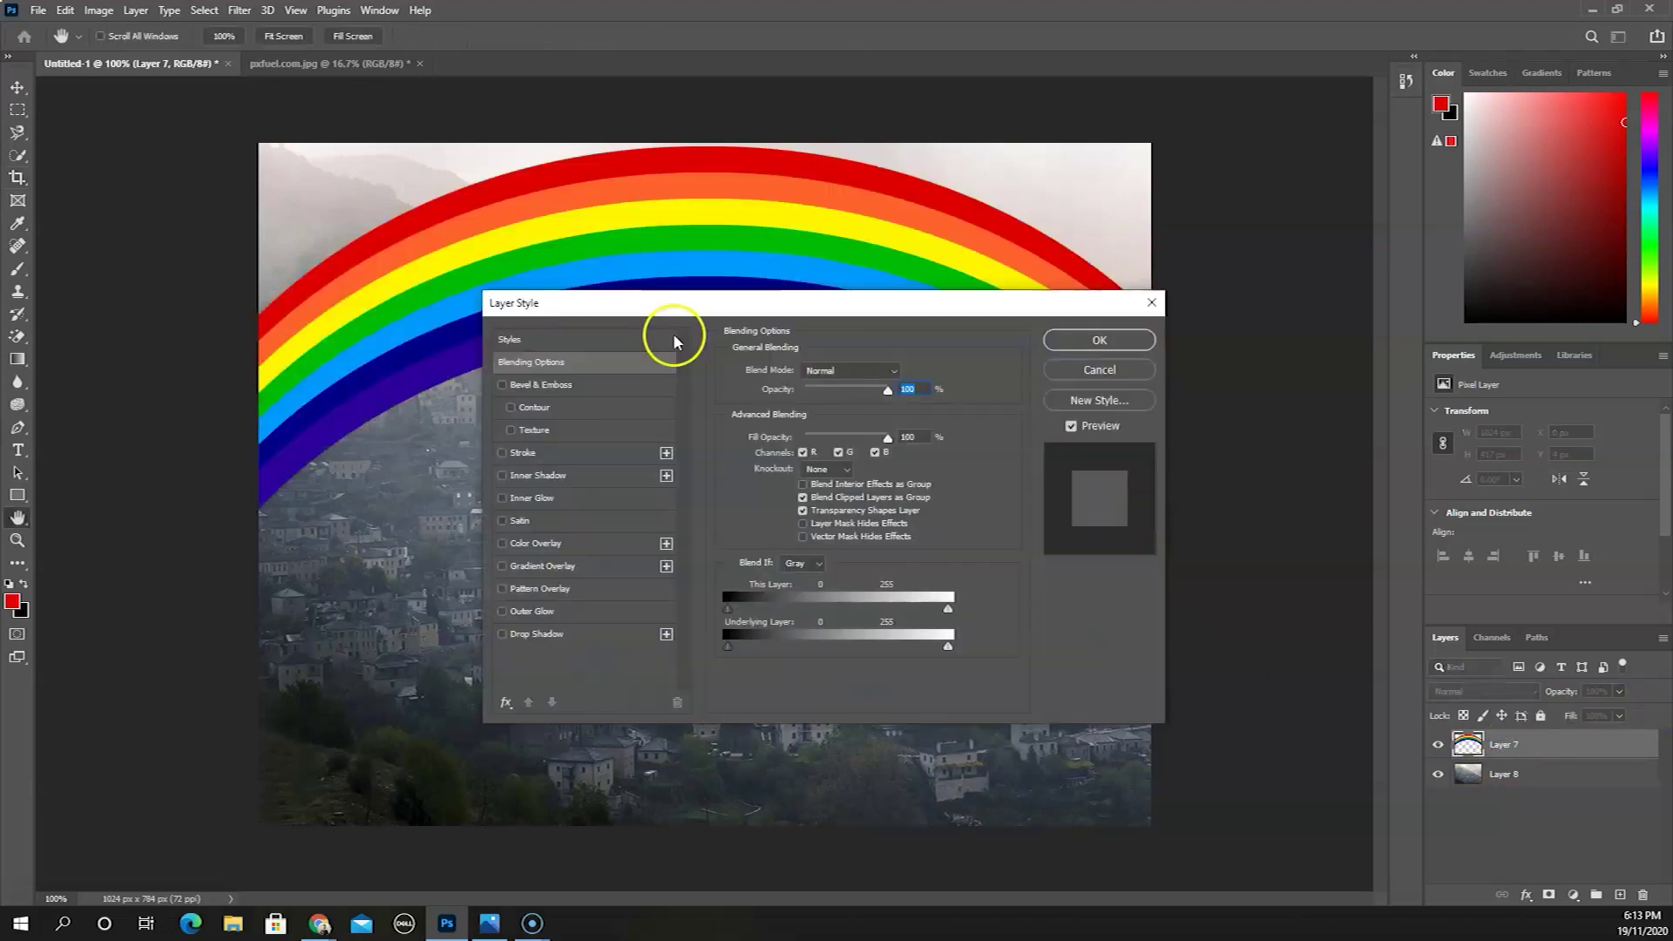
- Add drop shadow and stroke effects to the rainbow, dropping a trial gradient overlay
click(1065, 512)
click(1065, 511)
click(1065, 577)
click(1066, 397)
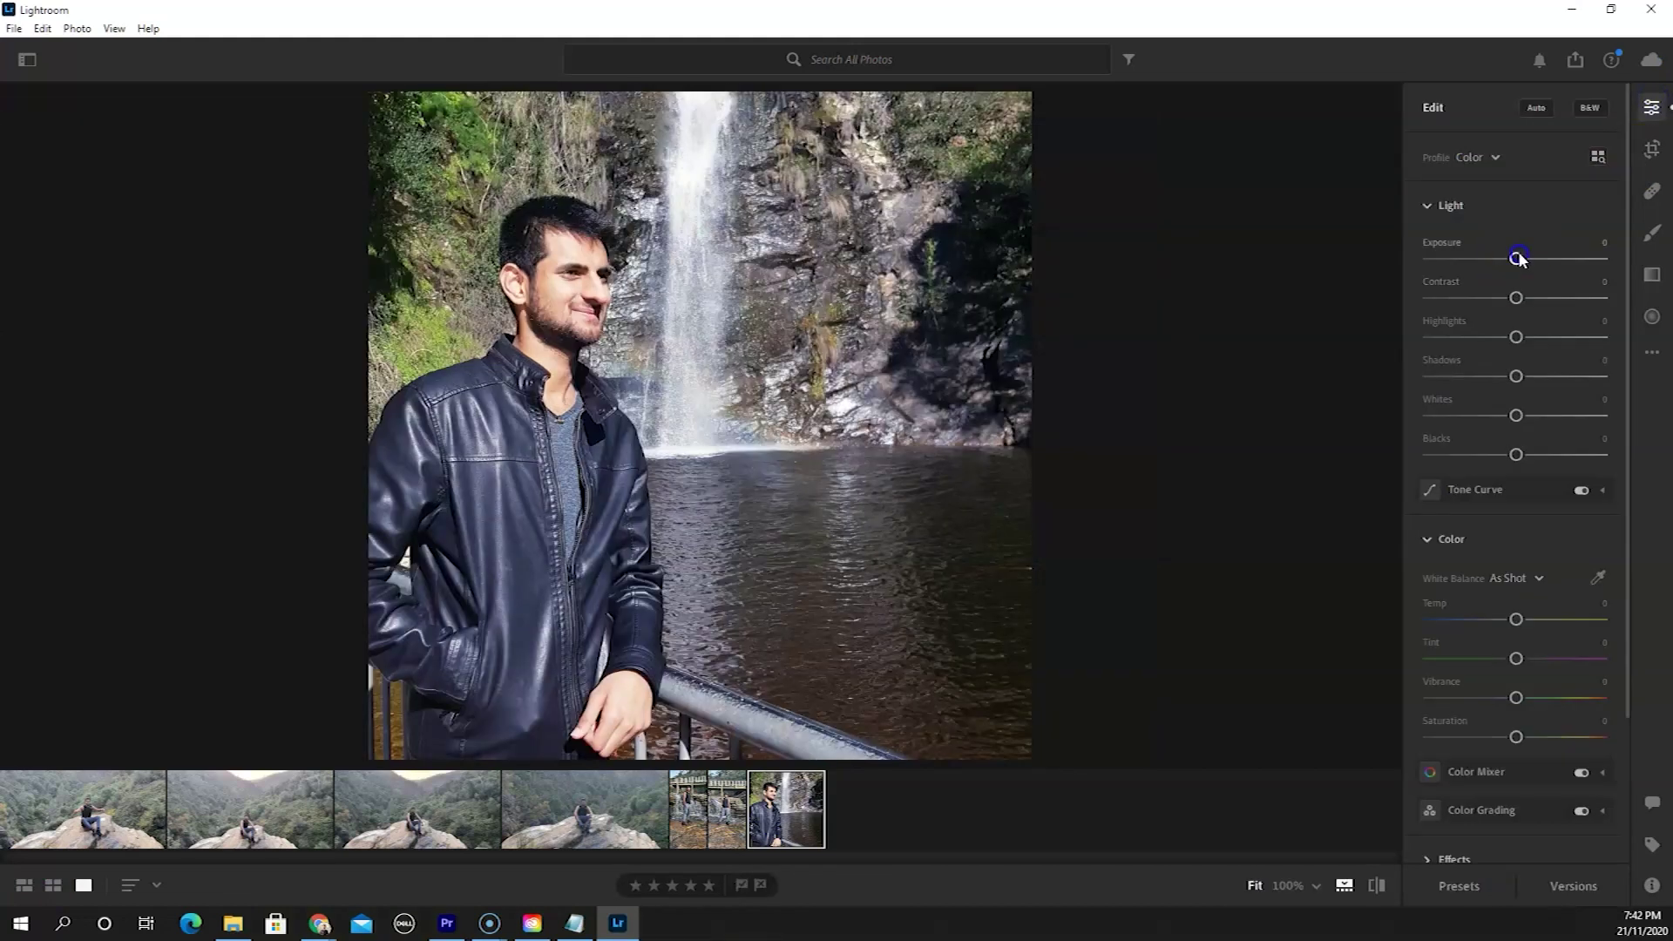
- Lower the waterfall portrait's exposure to -0.30 and adjust Highlights
drag(1516, 258, 1512, 262)
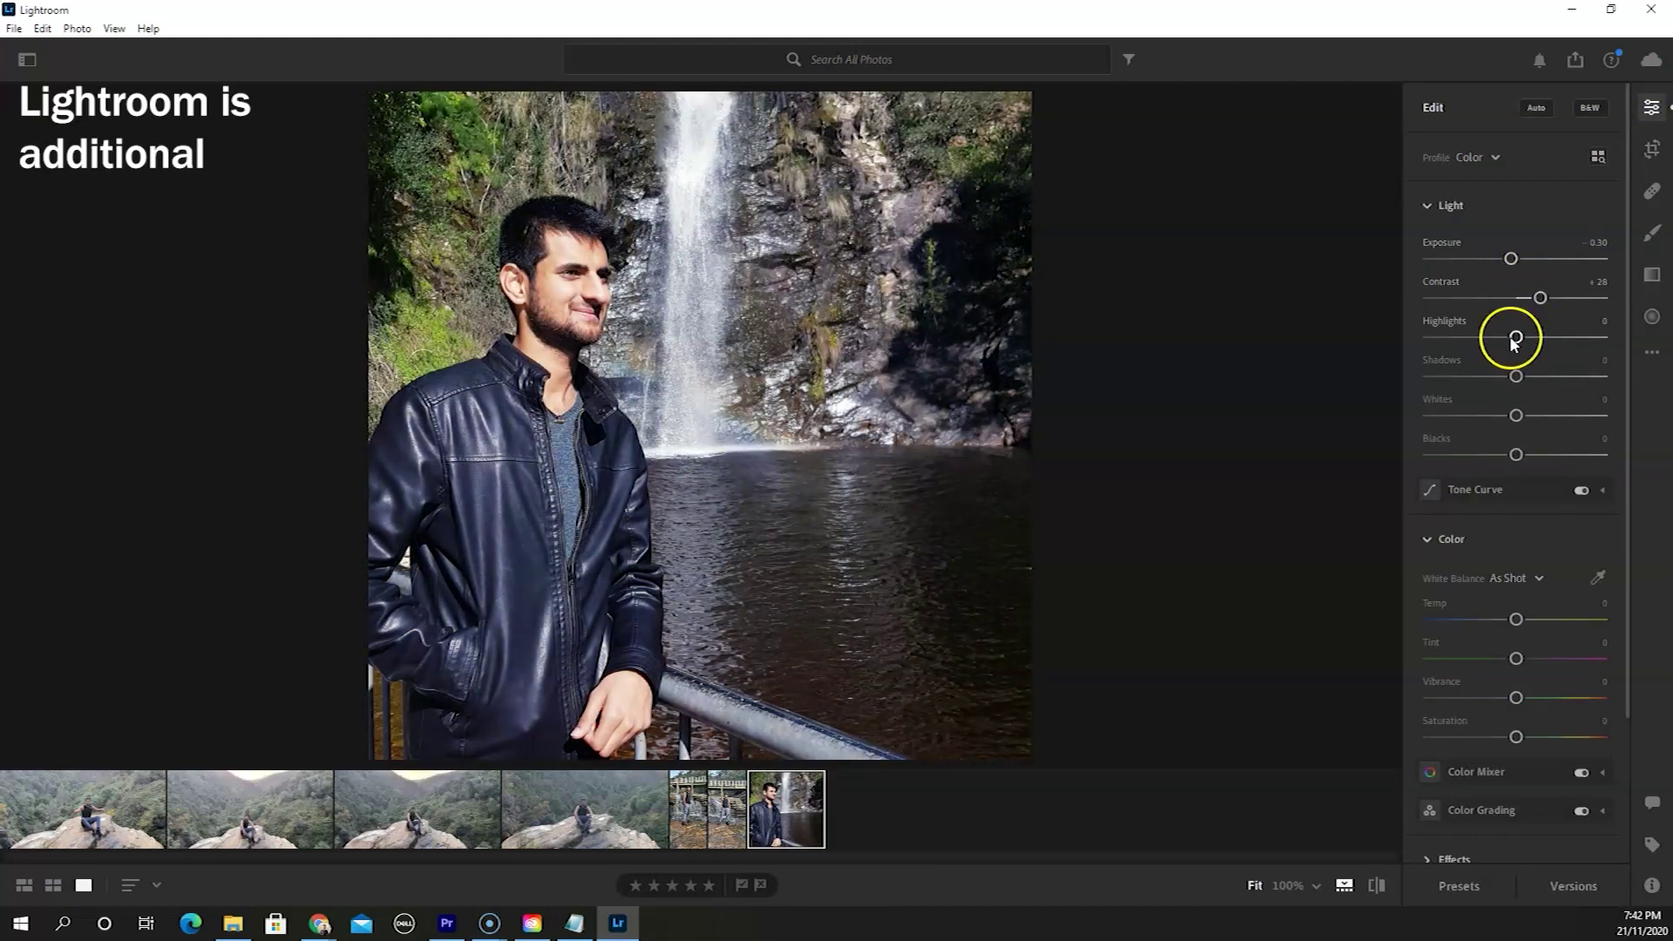
drag(1504, 347, 1512, 342)
scroll(1510, 421, down, 2)
click(1653, 233)
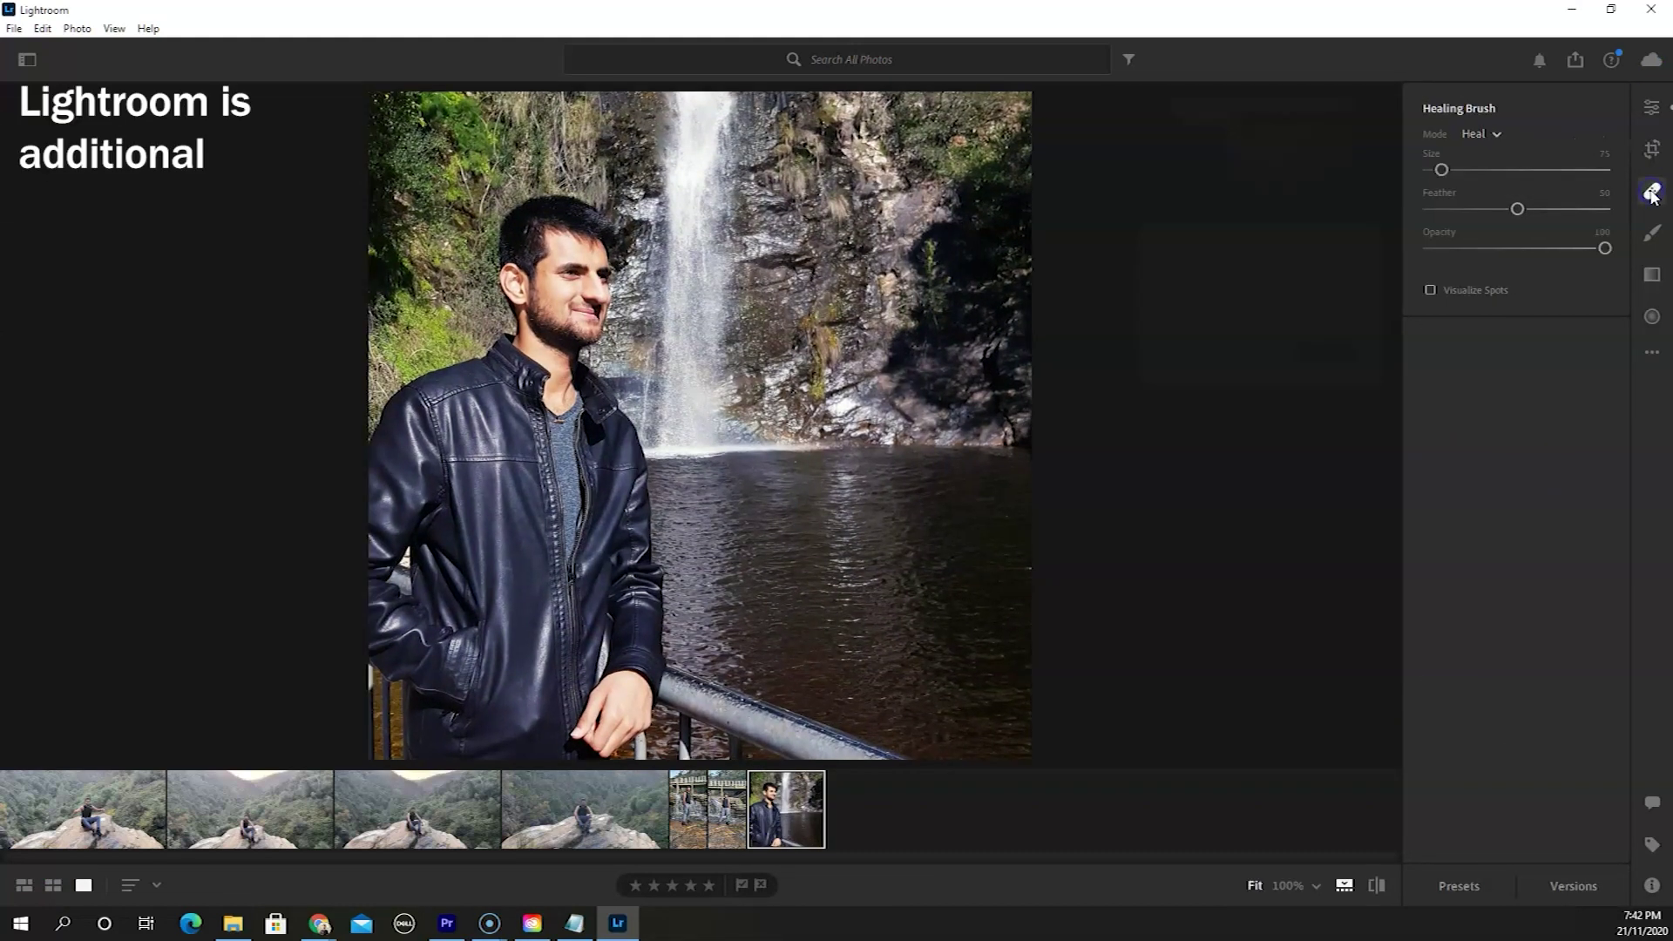
click(1654, 108)
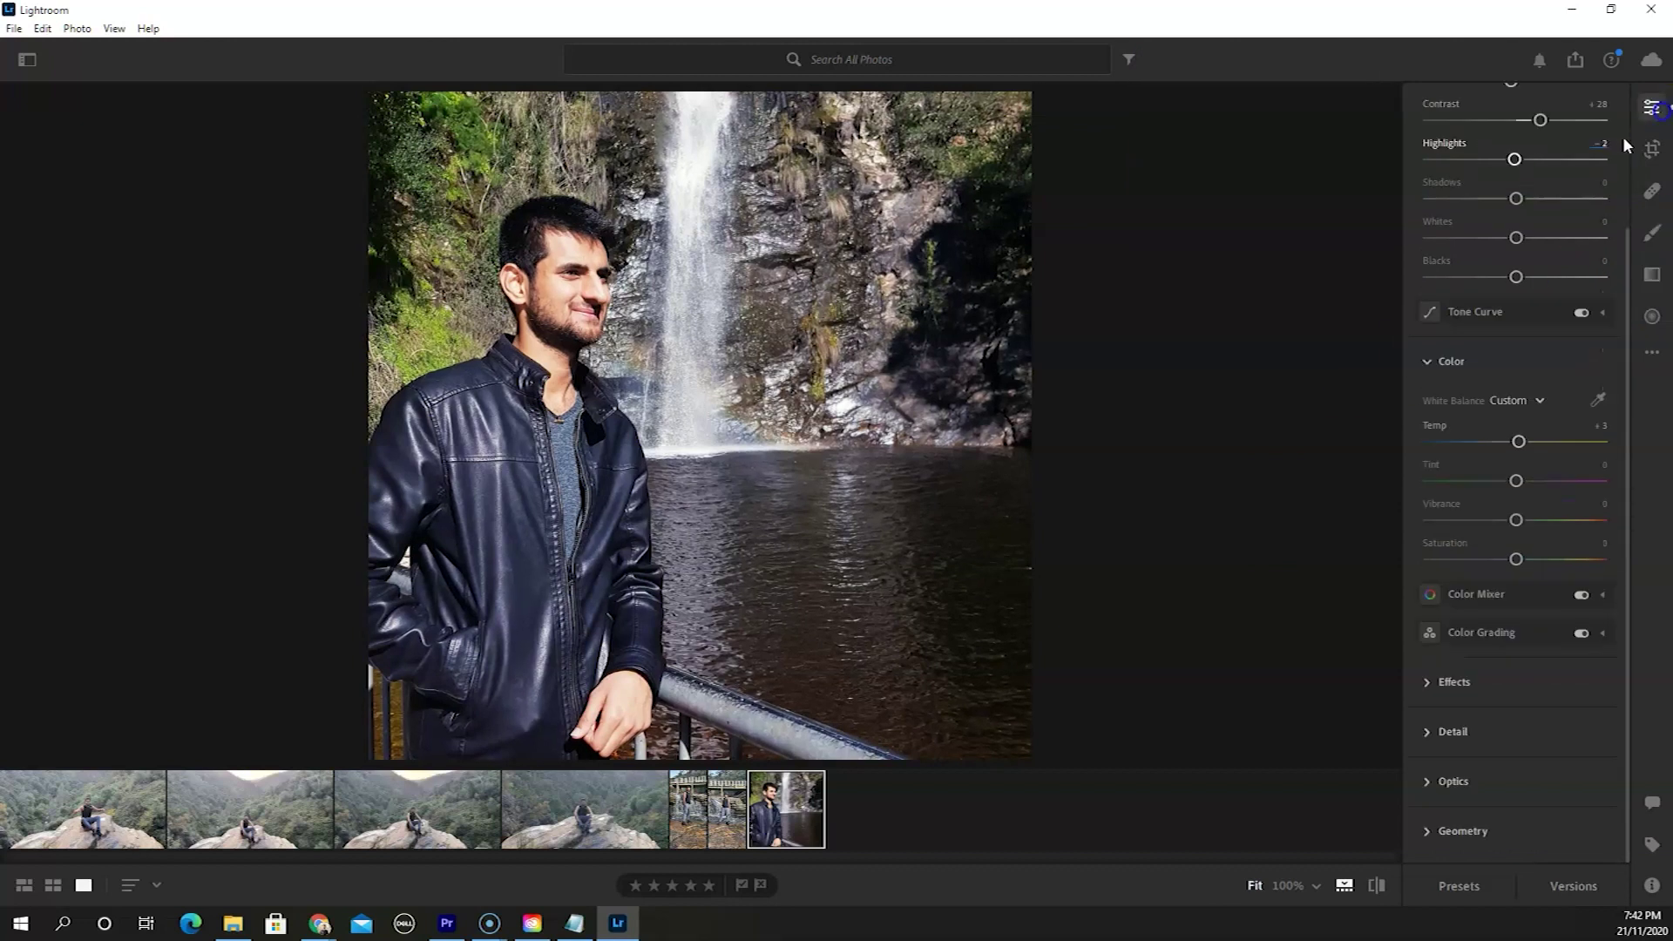
click(1474, 722)
- Crop the photo to a 16 x 9 aspect ratio
key(c)
click(1501, 141)
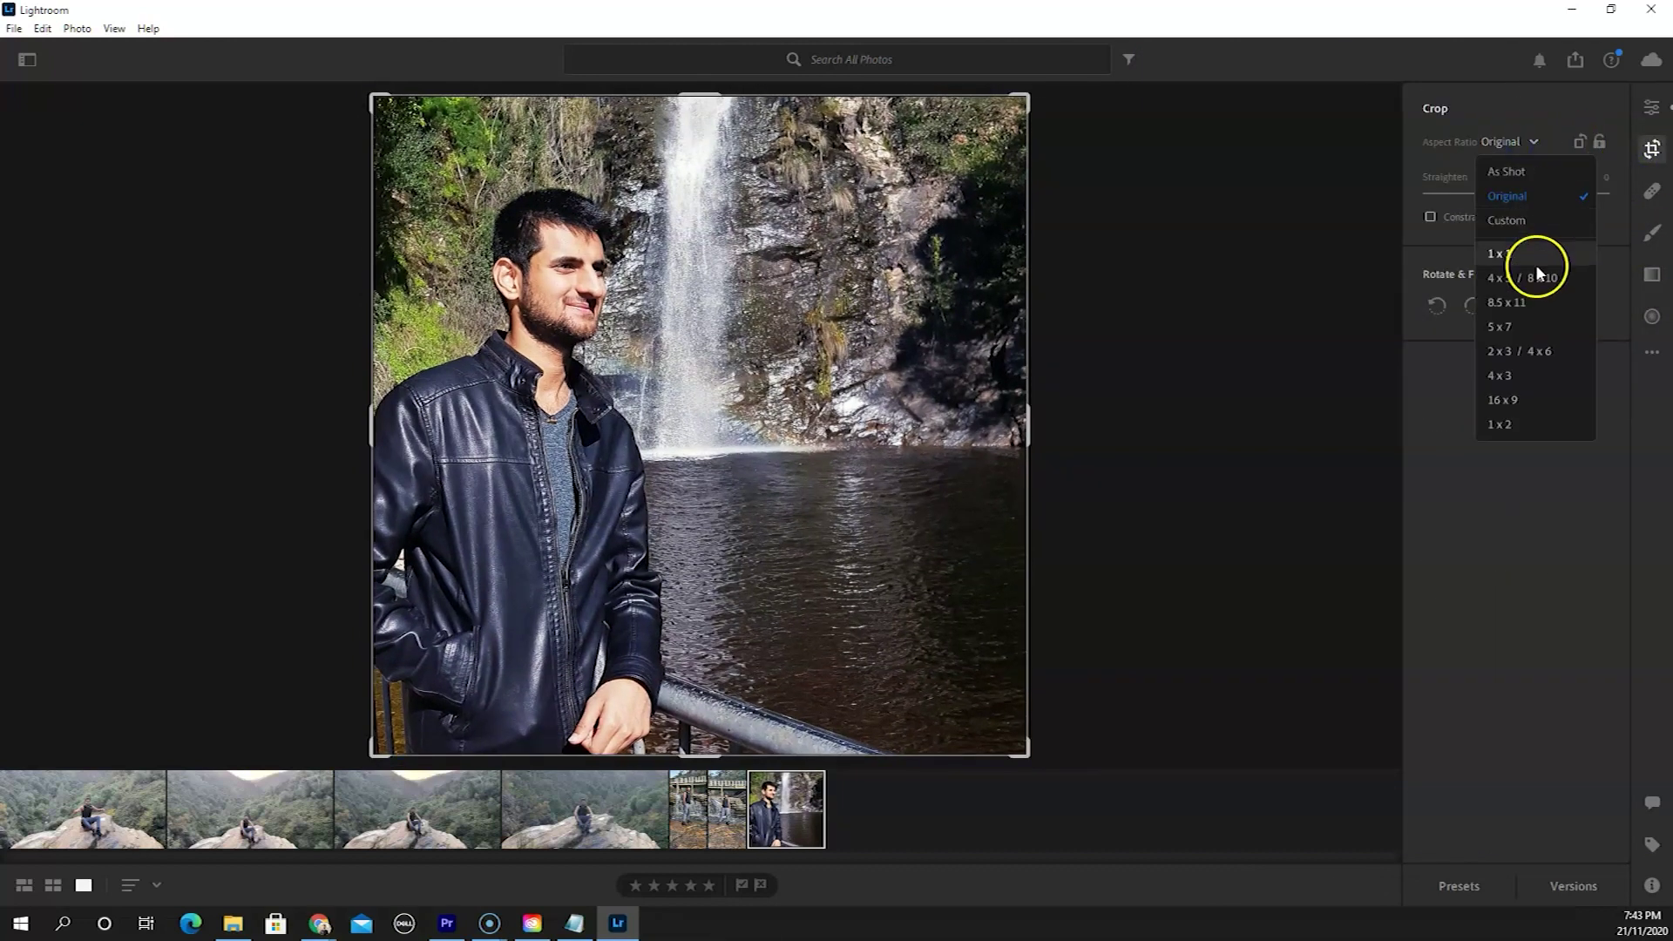
click(1486, 421)
click(1504, 141)
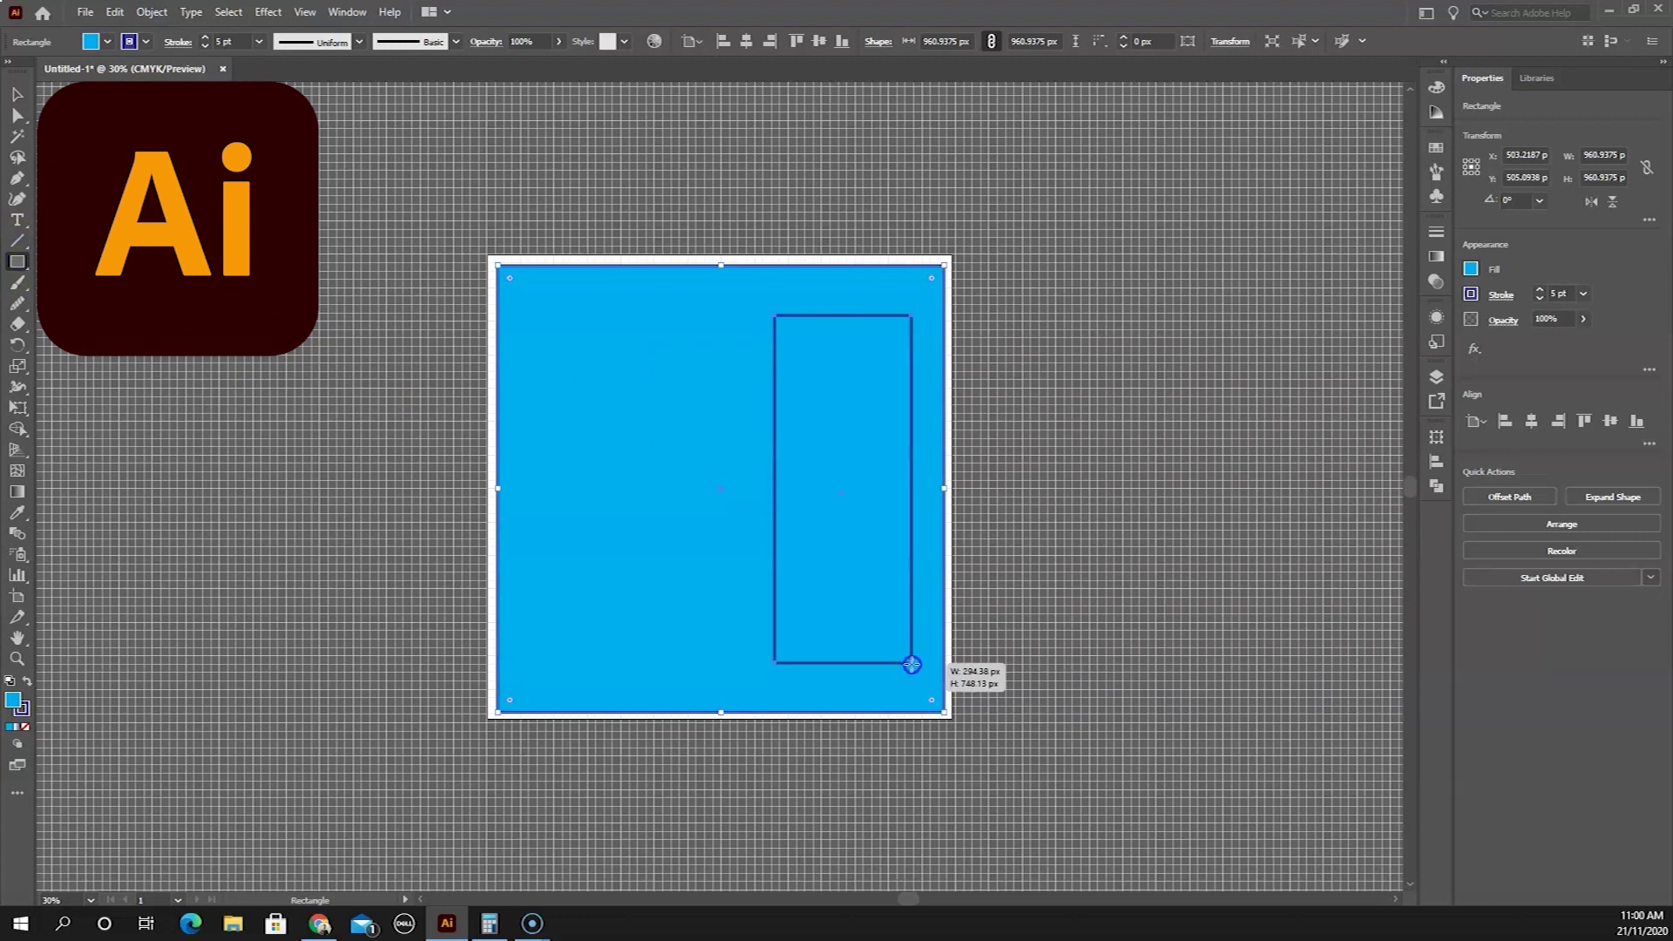
- Draw a thin red bar near the square's right edge and paste a copy on the left
drag(911, 664, 911, 664)
click(1471, 269)
click(1295, 332)
drag(774, 488, 822, 490)
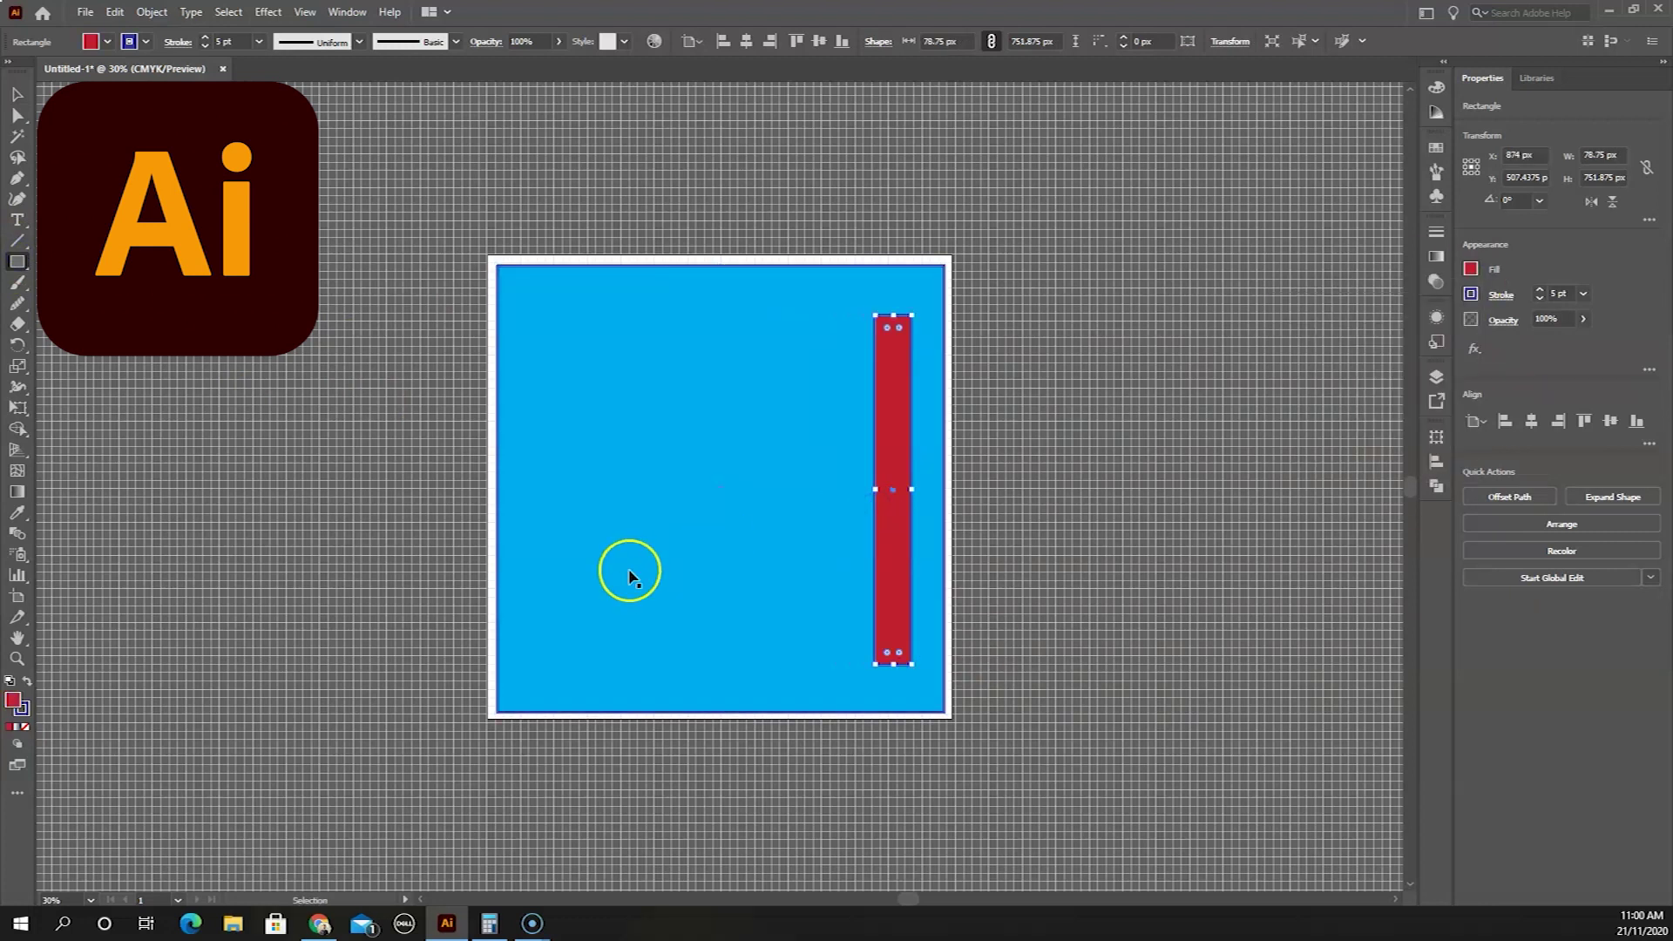
key(ctrl+c)
key(ctrl+v)
drag(702, 487, 552, 485)
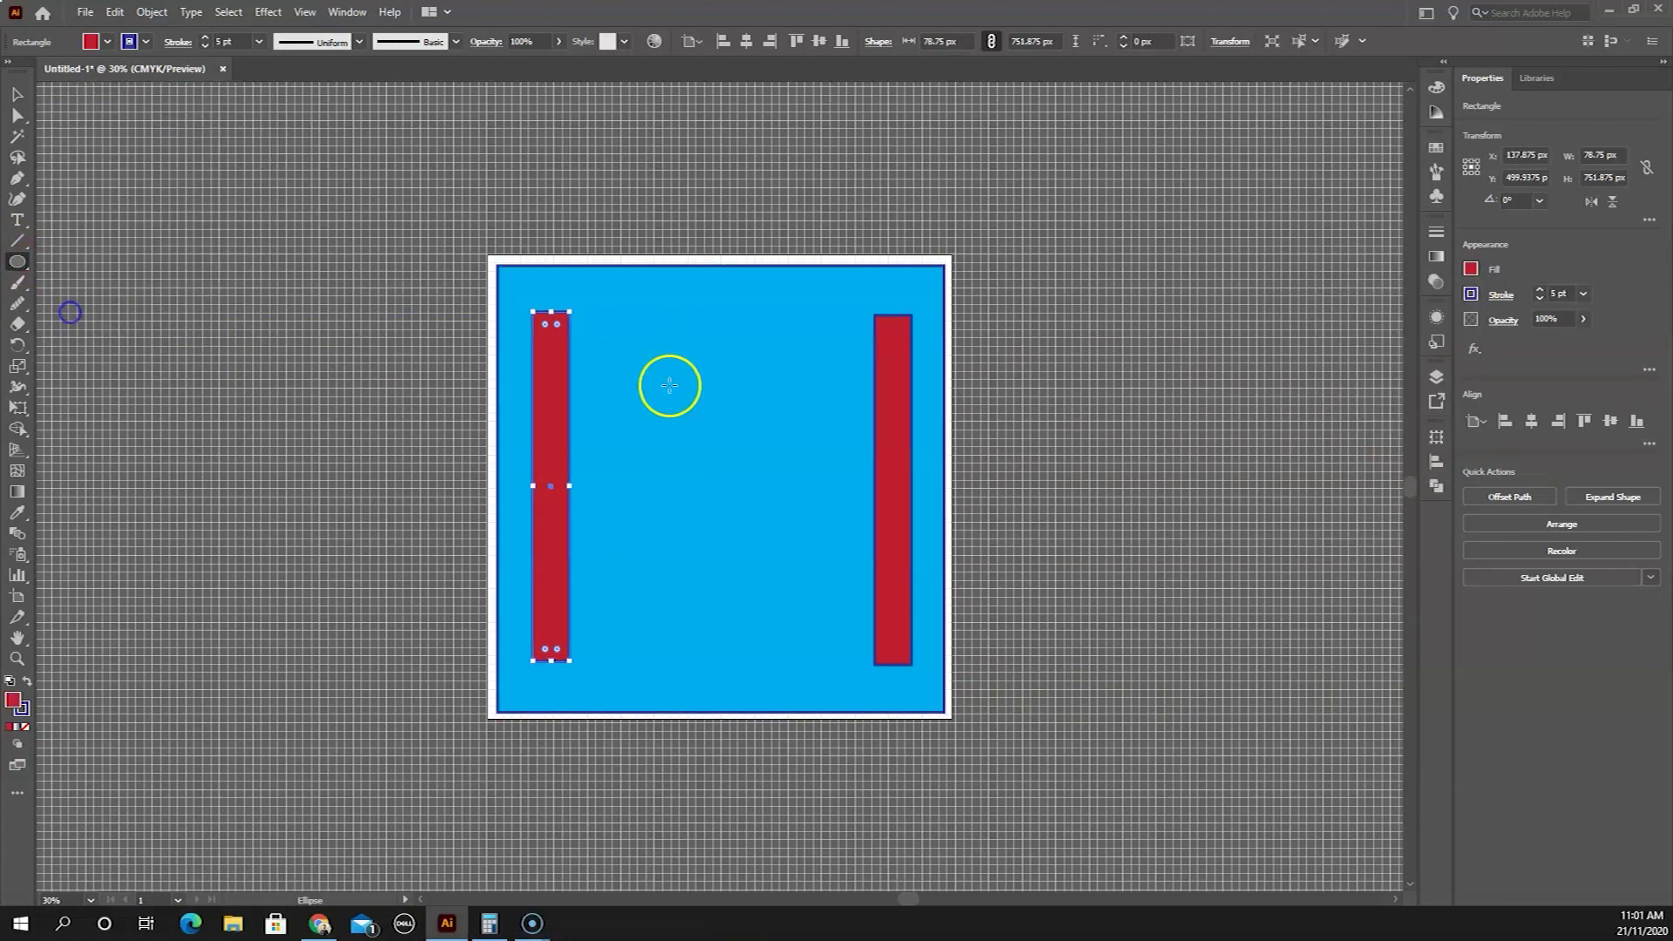
- Place the circle copies at the top left, bottom right and bottom left
drag(715, 481, 674, 351)
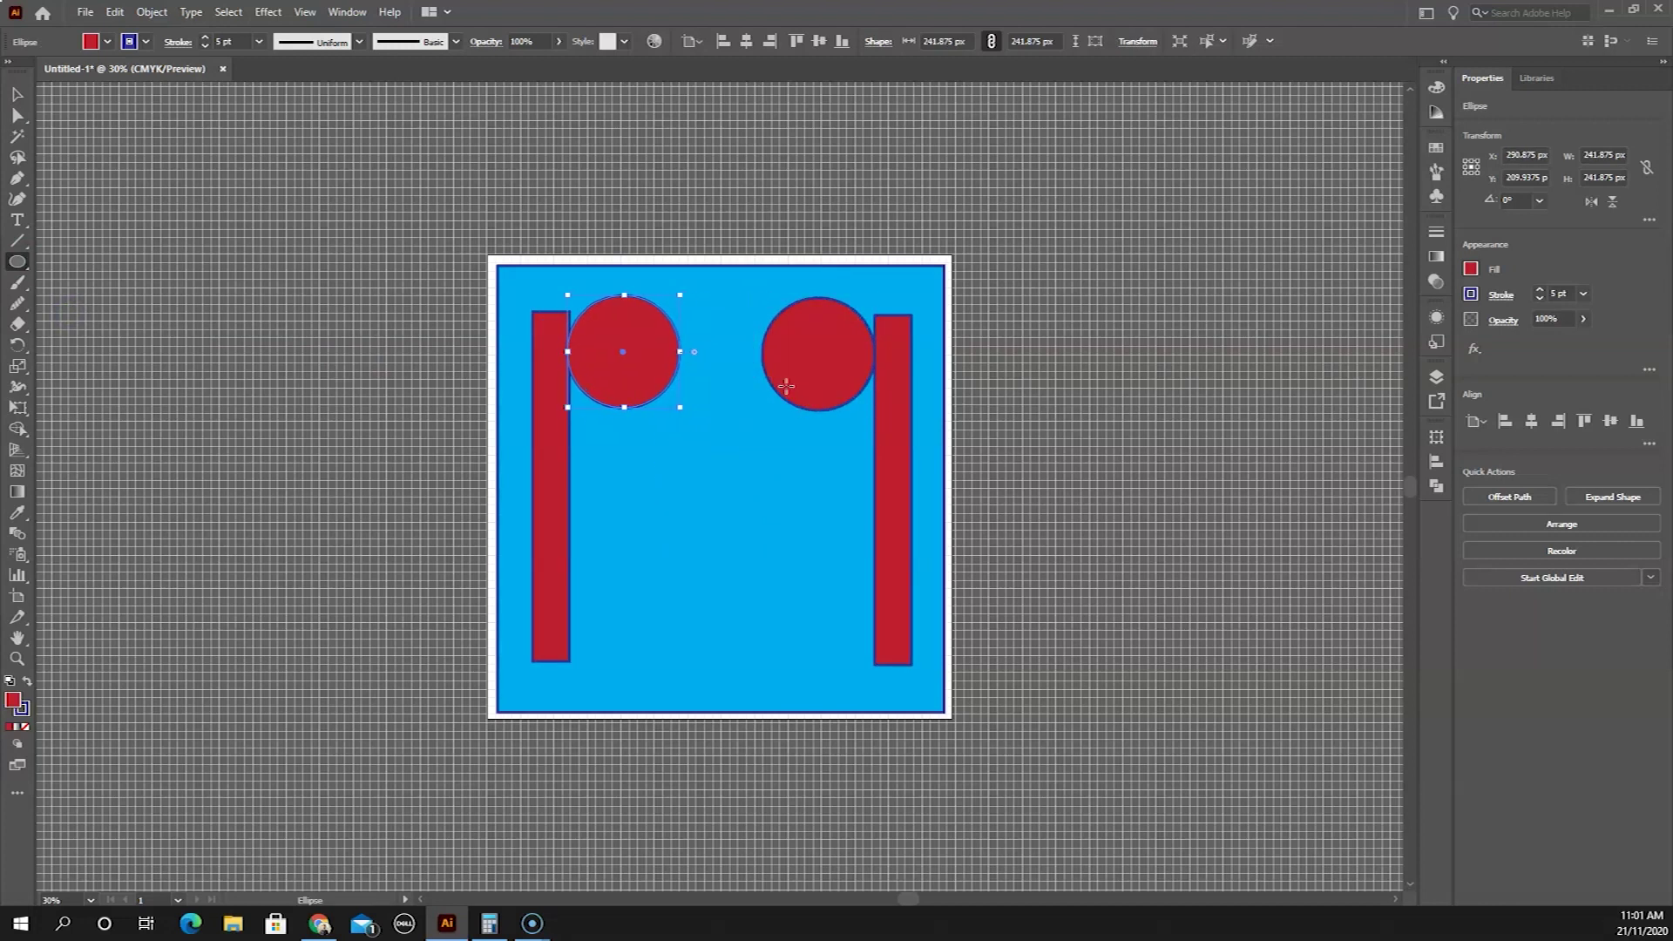
key(ctrl+v)
key(ctrl+v)
drag(524, 636, 607, 622)
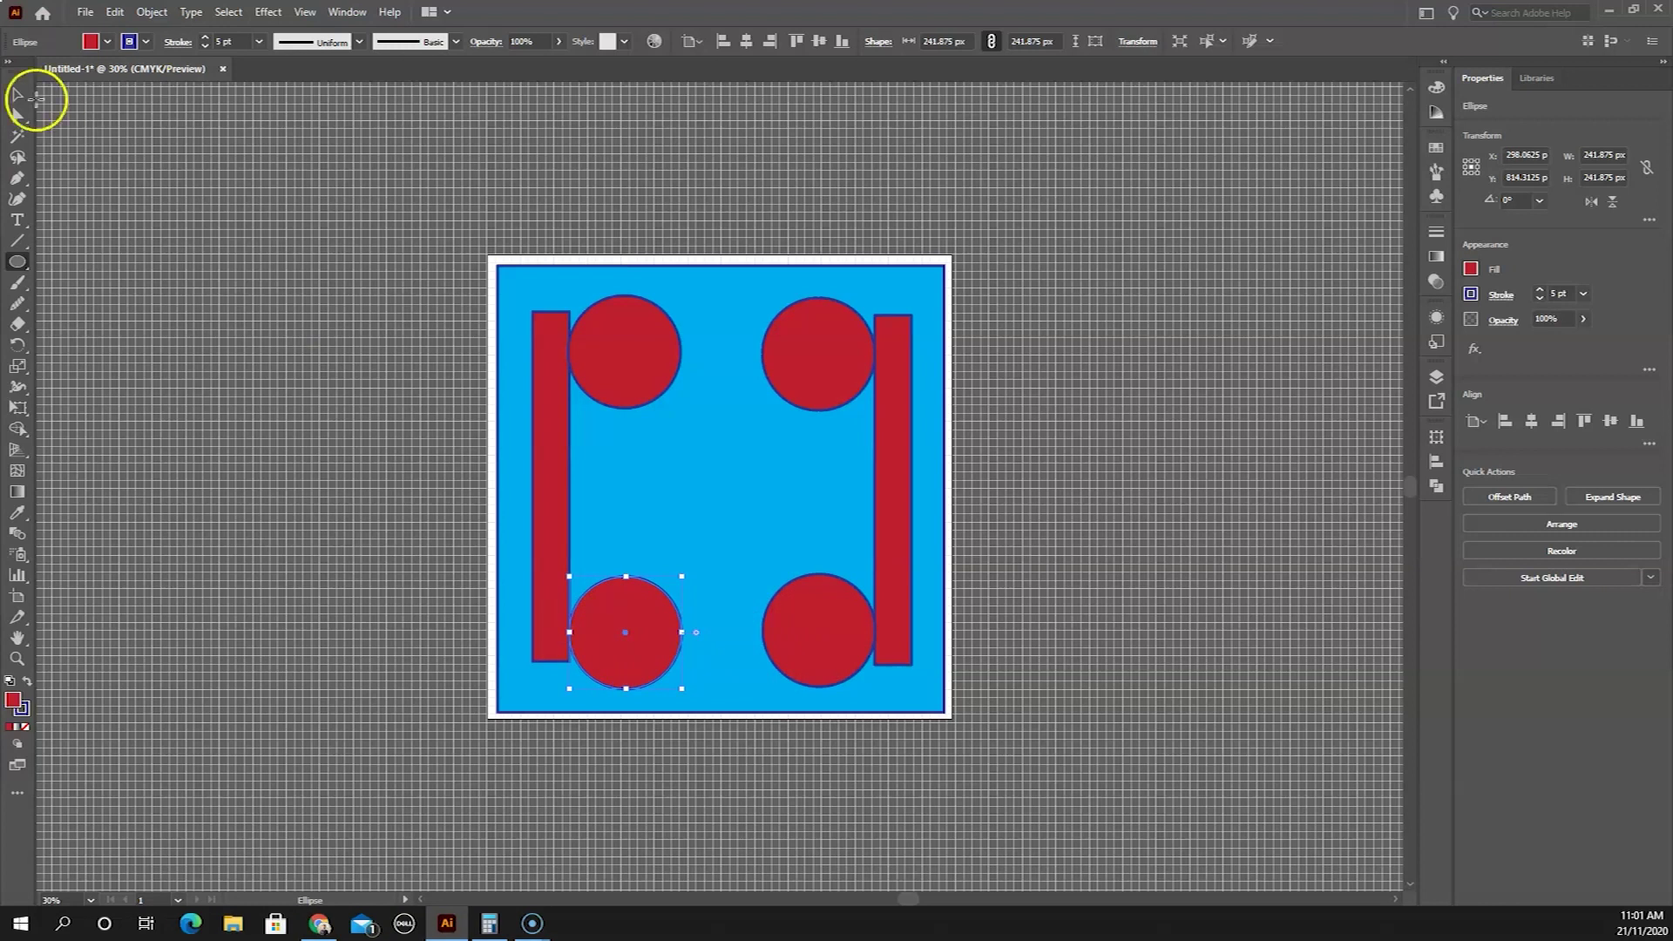
- Colour the top right circle green, the top left orange and the bottom left white
double_click(819, 630)
click(1471, 269)
click(1281, 342)
click(819, 353)
click(1471, 268)
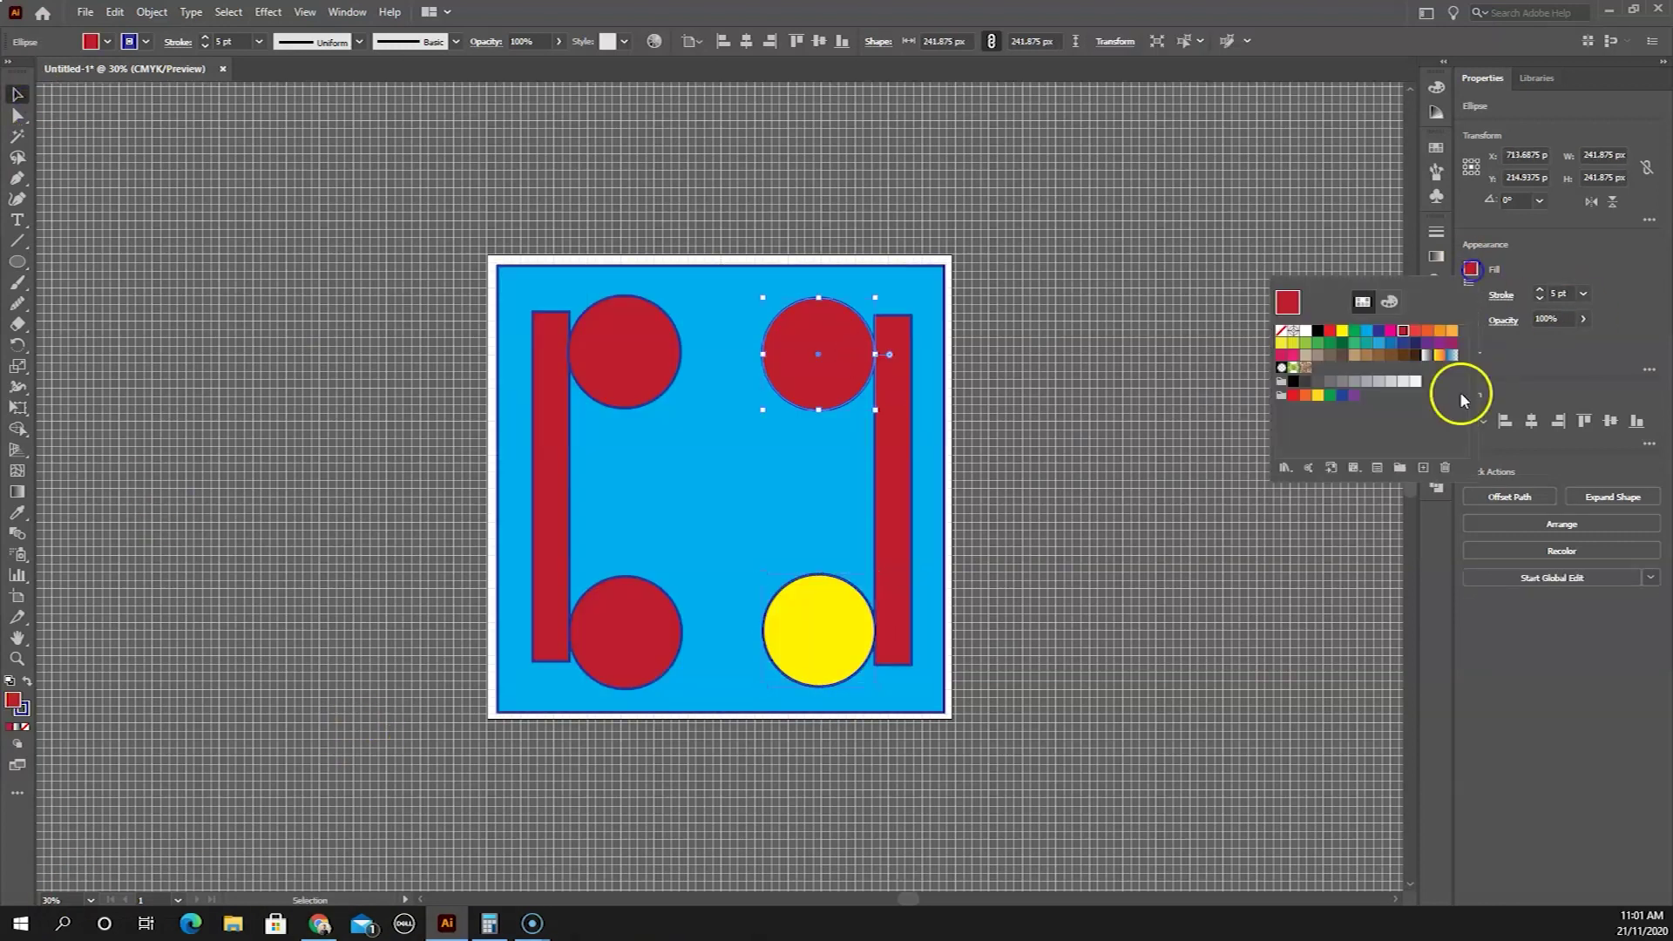
click(1318, 342)
double_click(625, 351)
click(1471, 268)
click(624, 631)
click(1471, 268)
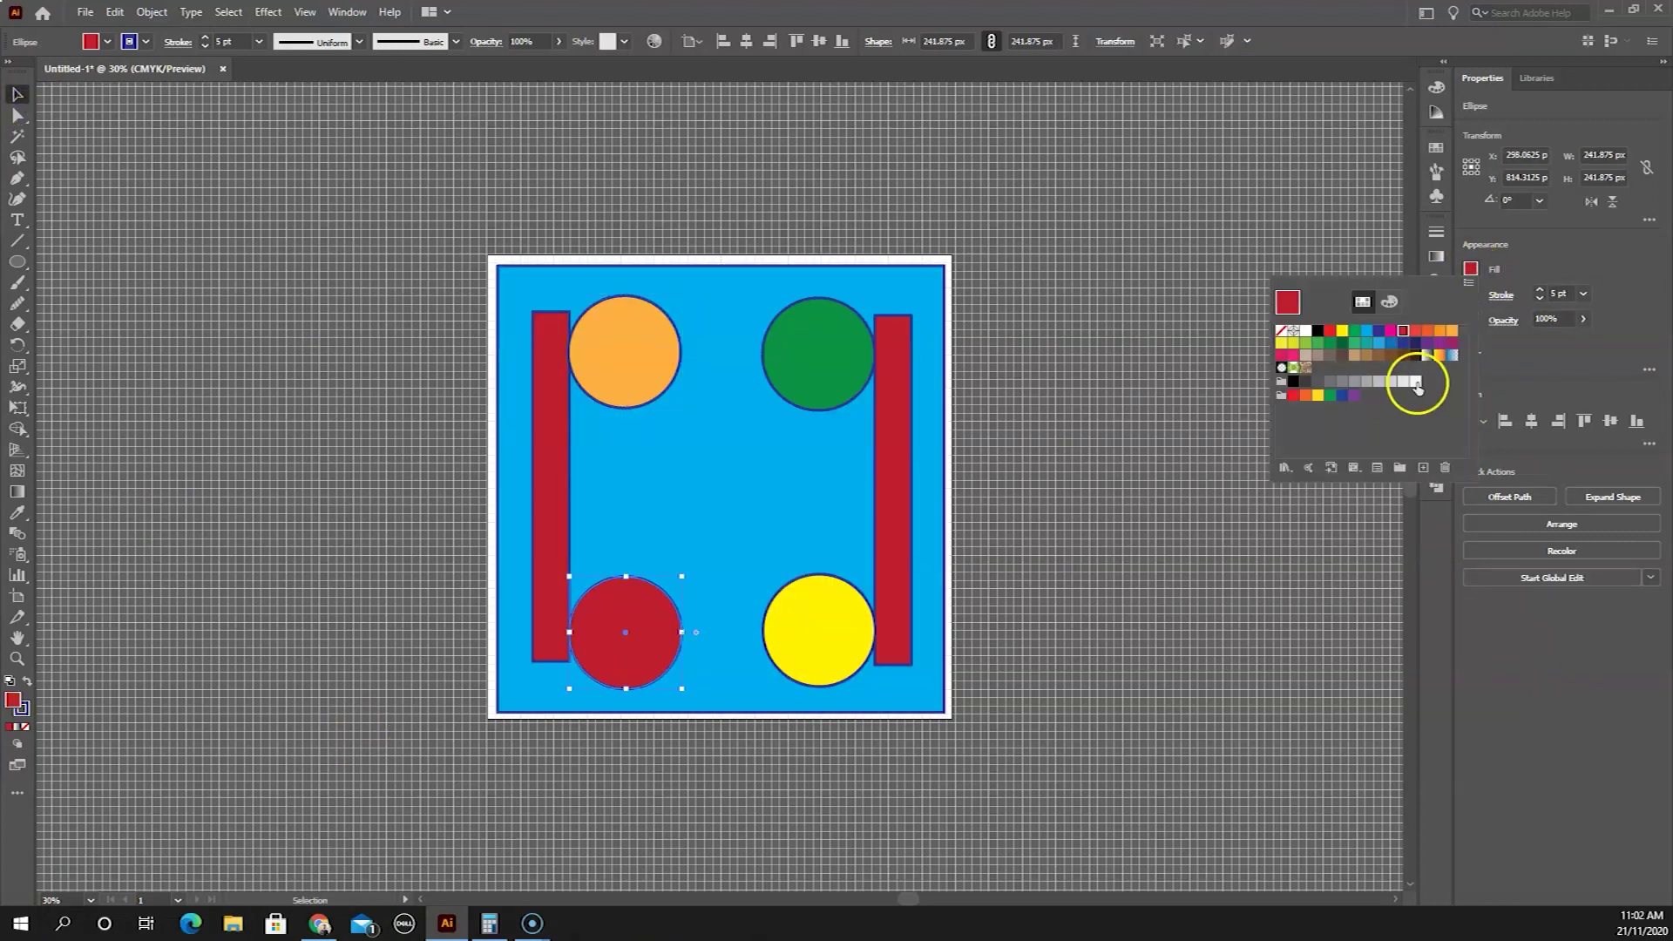
- Set the blue background square's opacity to 50%
click(1414, 380)
click(1436, 281)
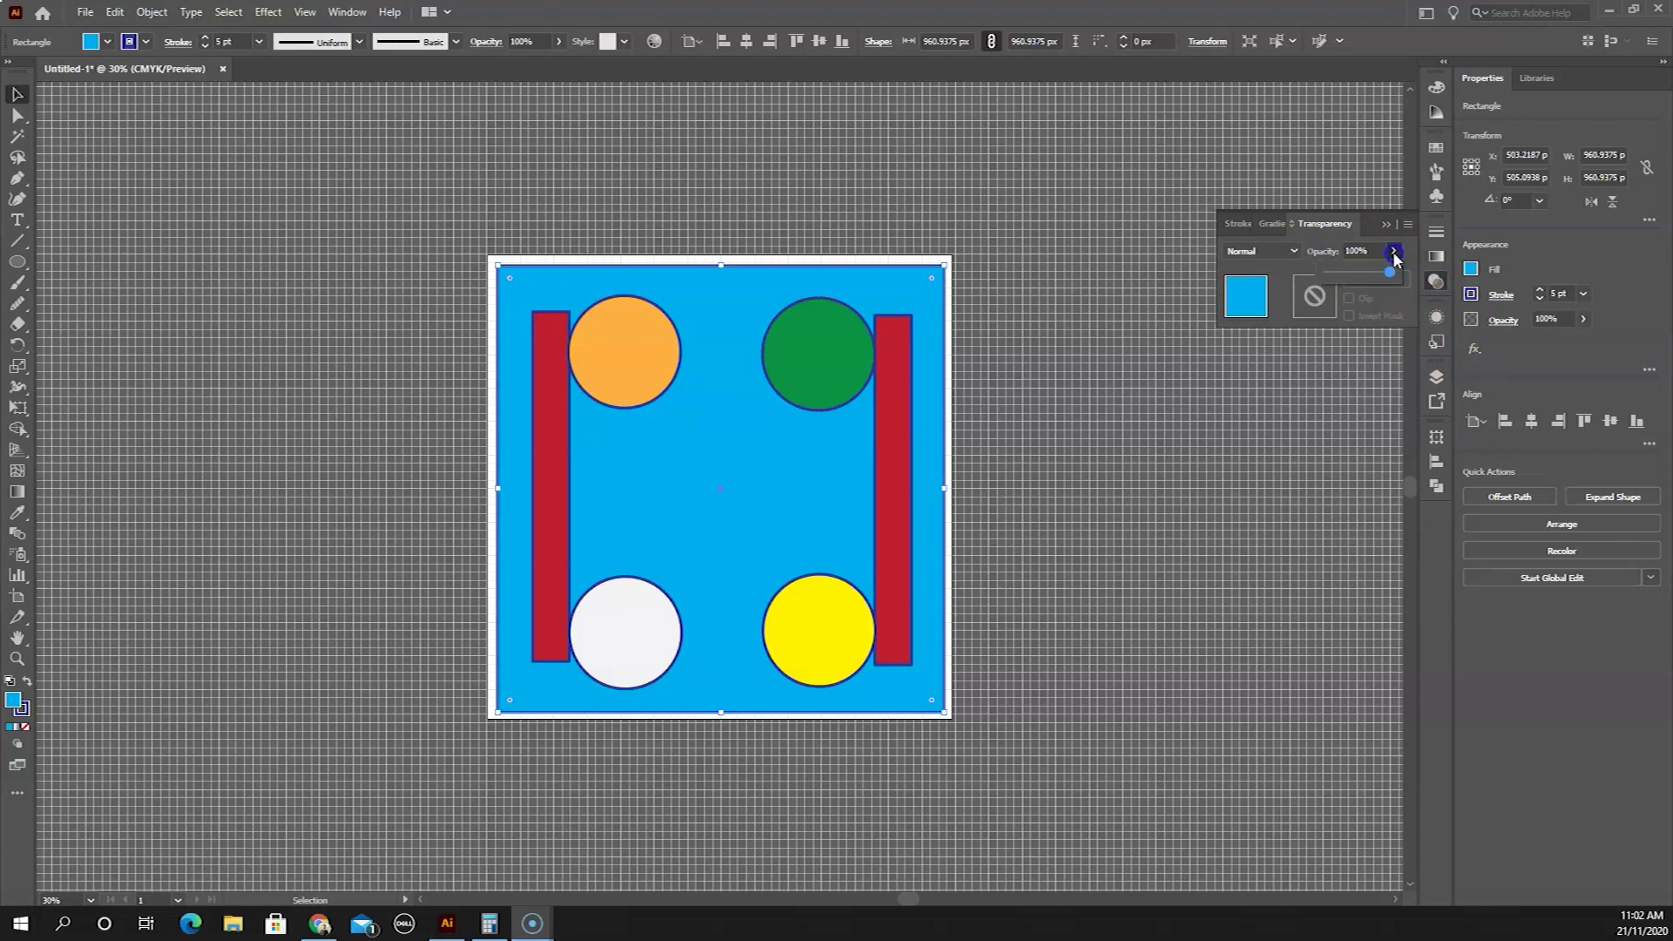
drag(1356, 273, 1358, 273)
click(770, 545)
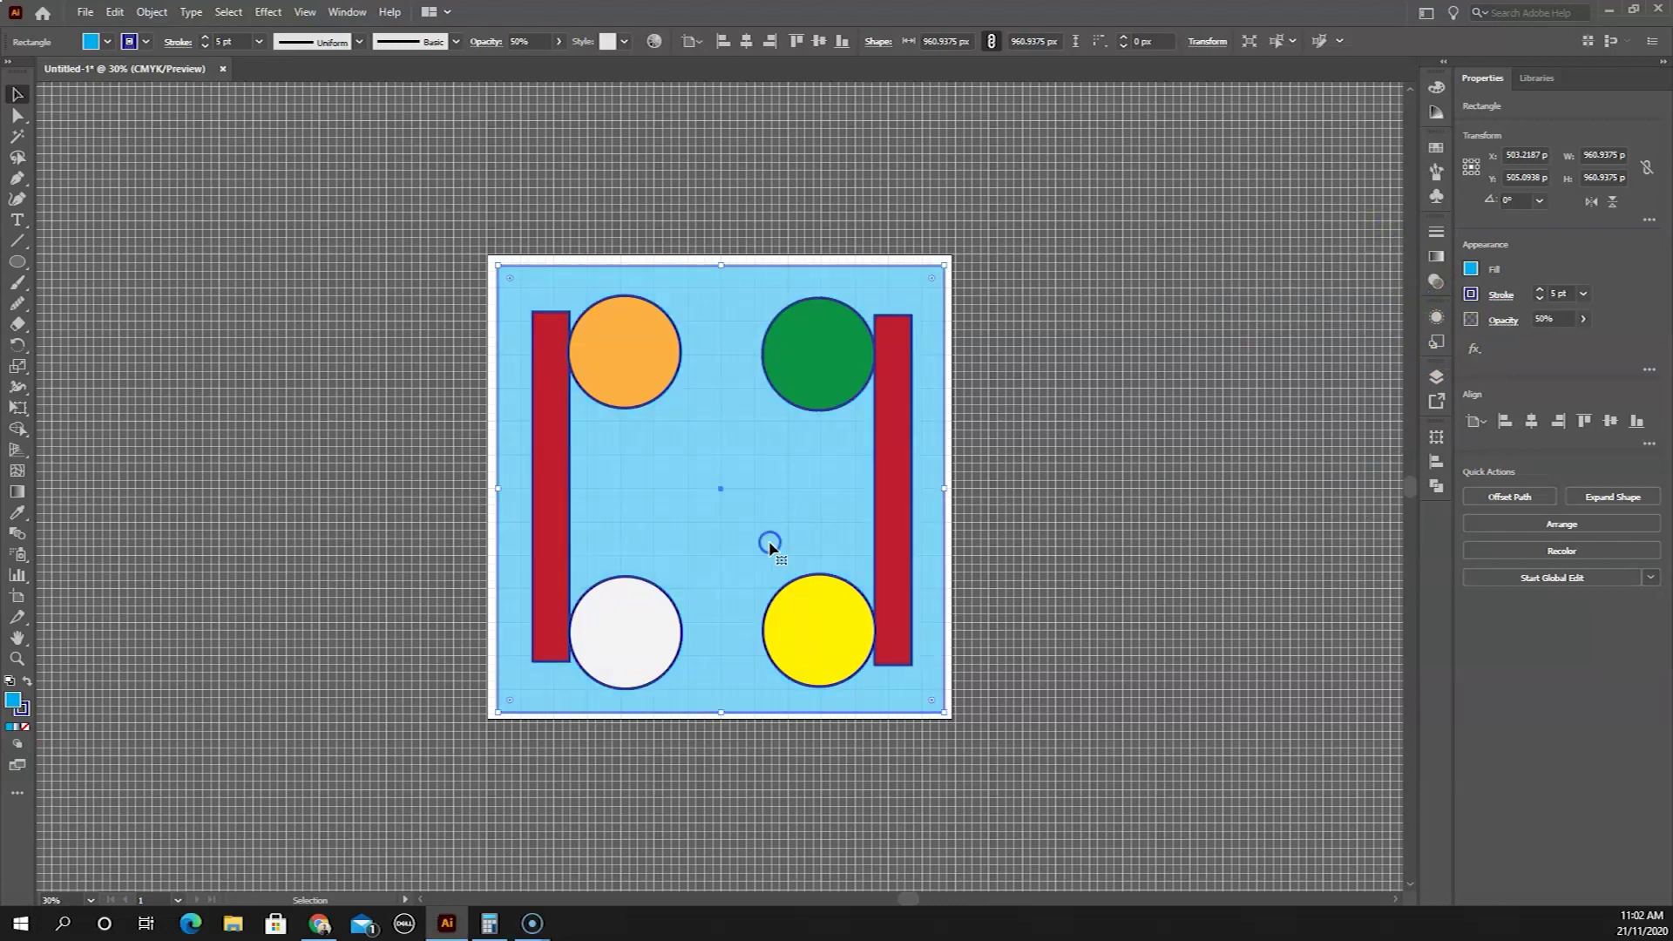
- Switch to the Type tool, discarding a stray text box in the orange circle
click(34, 262)
scroll(797, 449, up, 2)
scroll(797, 449, up, 2)
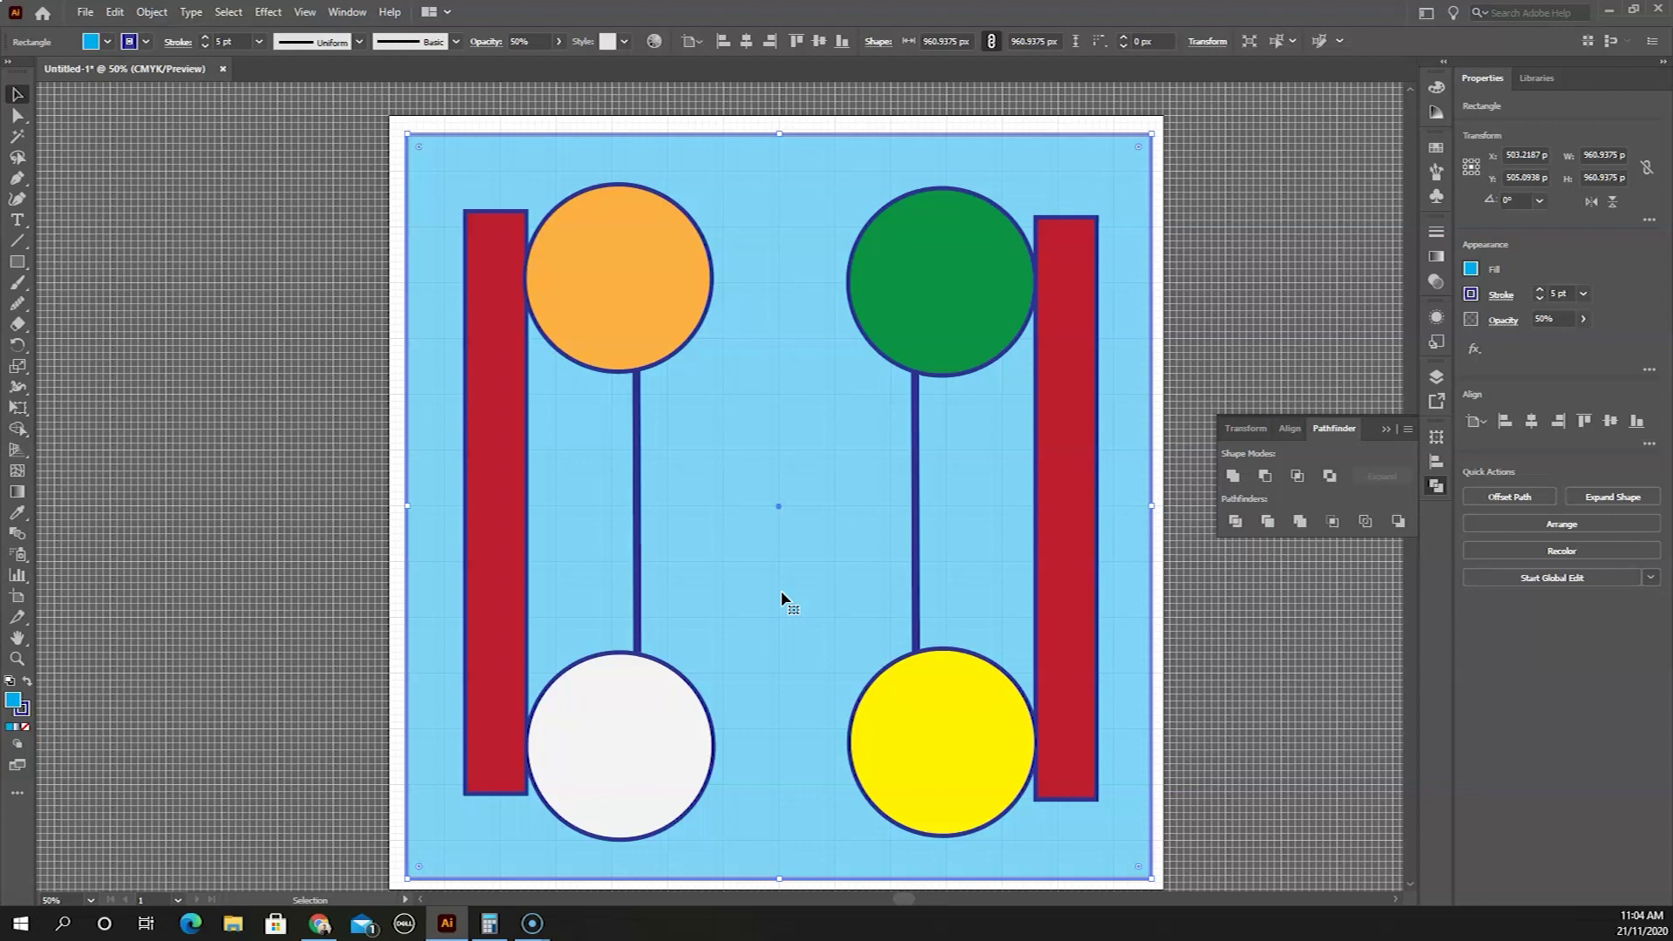
scroll(512, 250, down, 3)
scroll(511, 250, up, 4)
click(16, 220)
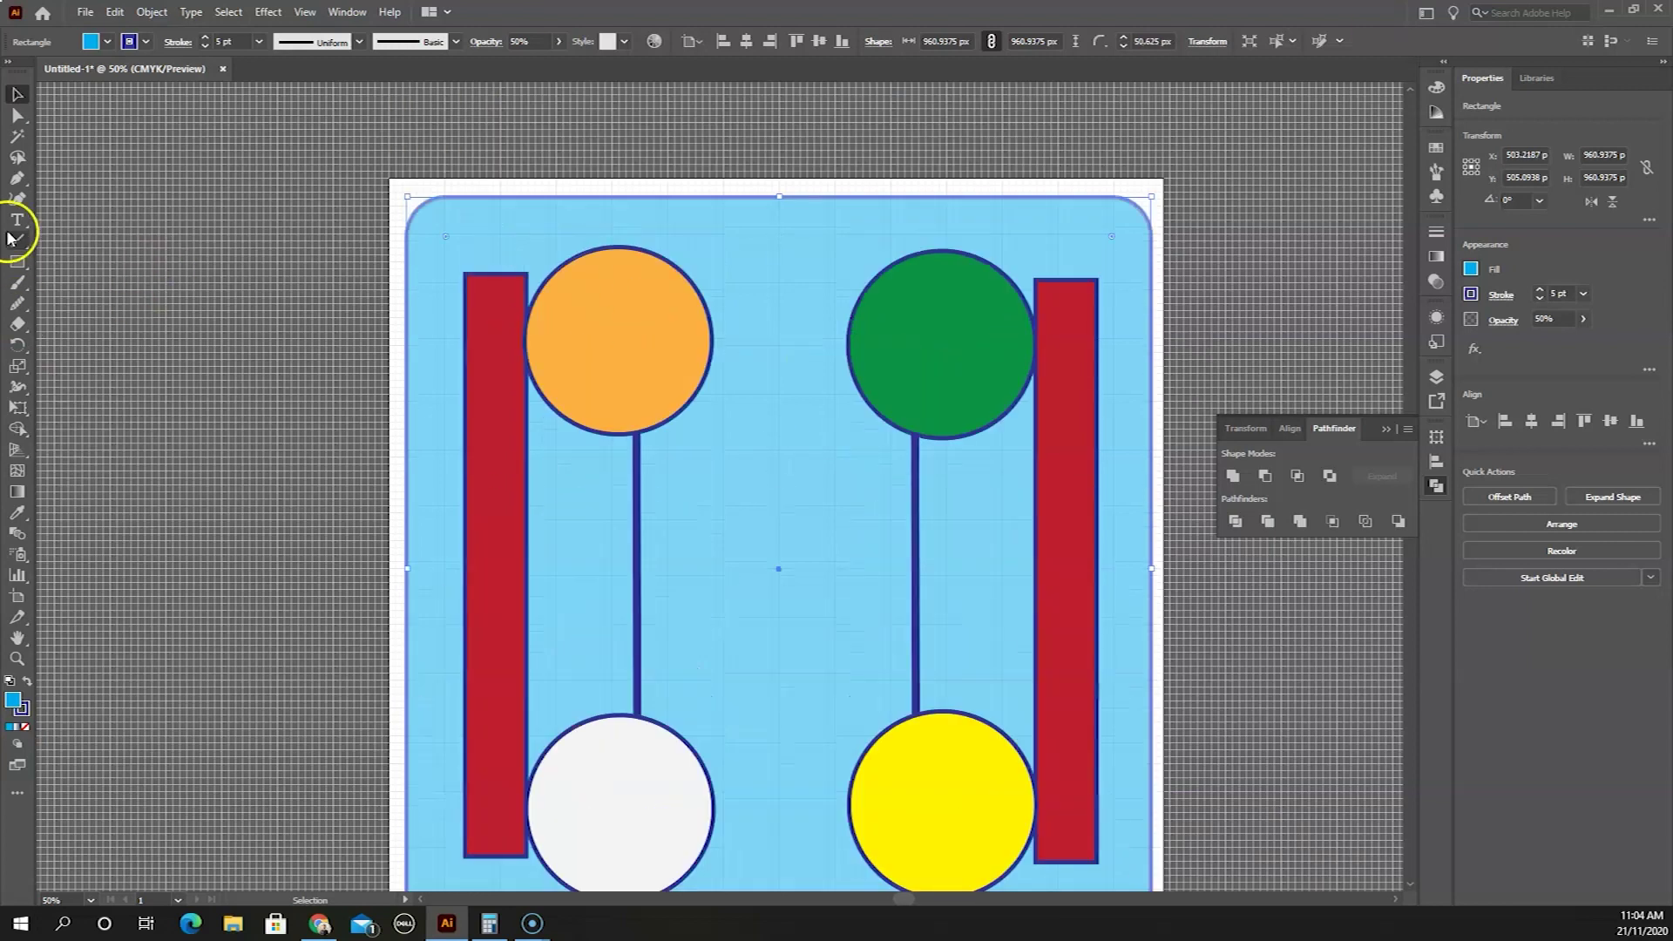
drag(560, 302, 688, 386)
text(T)
key(Escape)
key(ctrl+z)
key(ctrl+z)
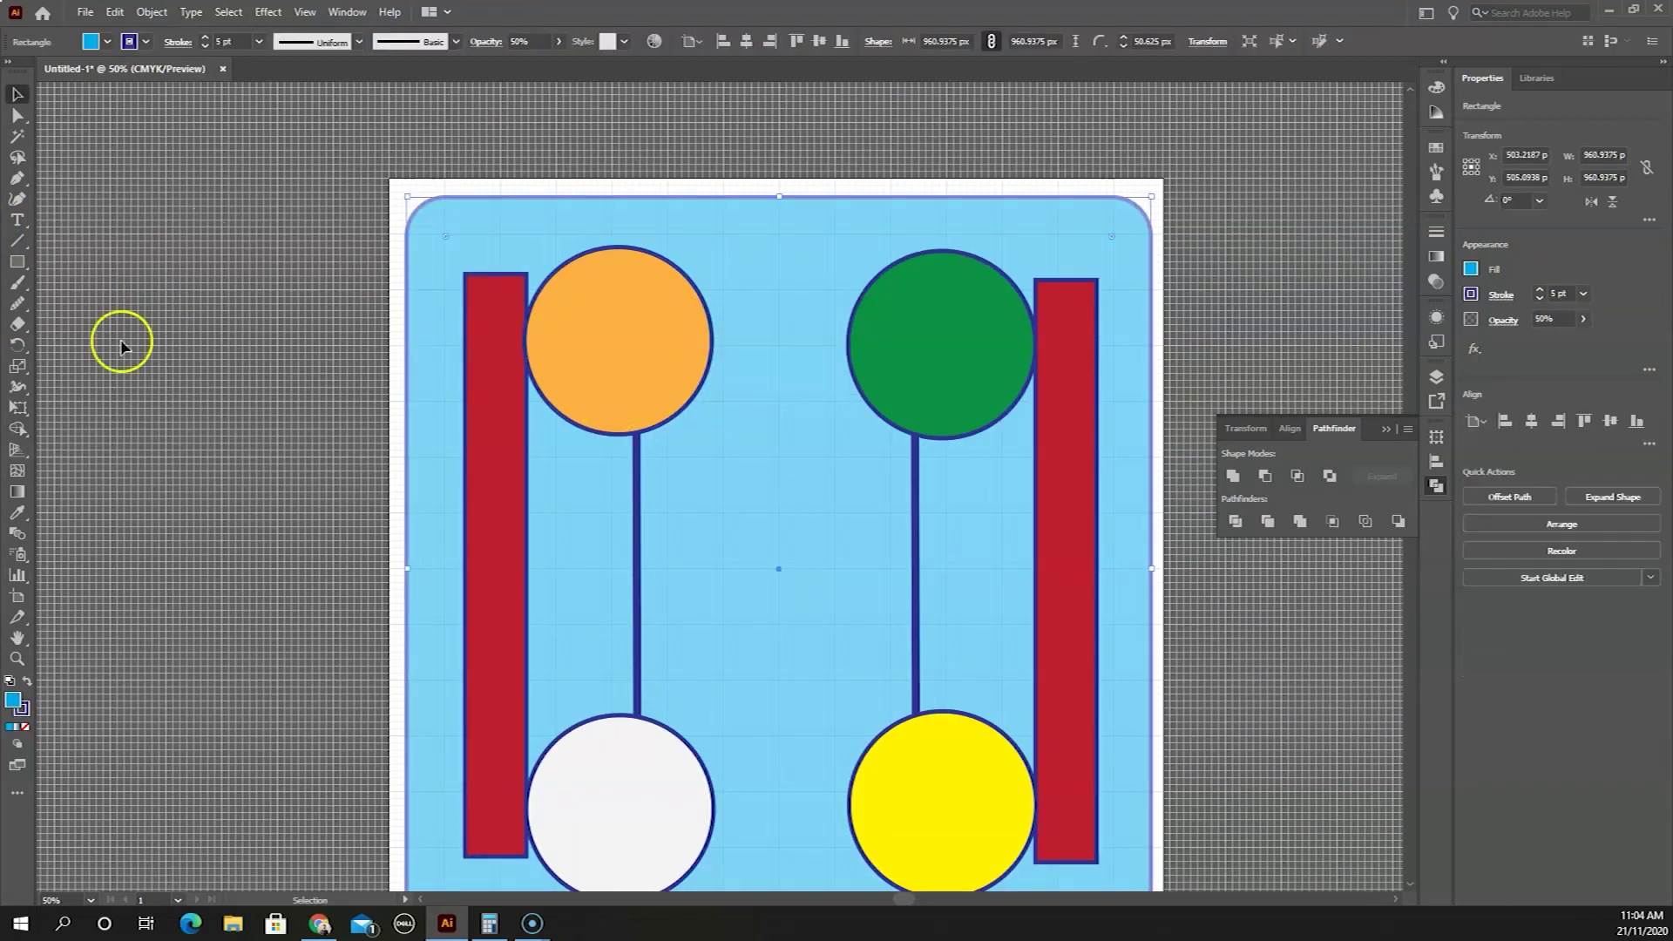
- Type 'This is', 'My' and 'Terrible' in the orange, green and white circles
click(555, 296)
text(This is)
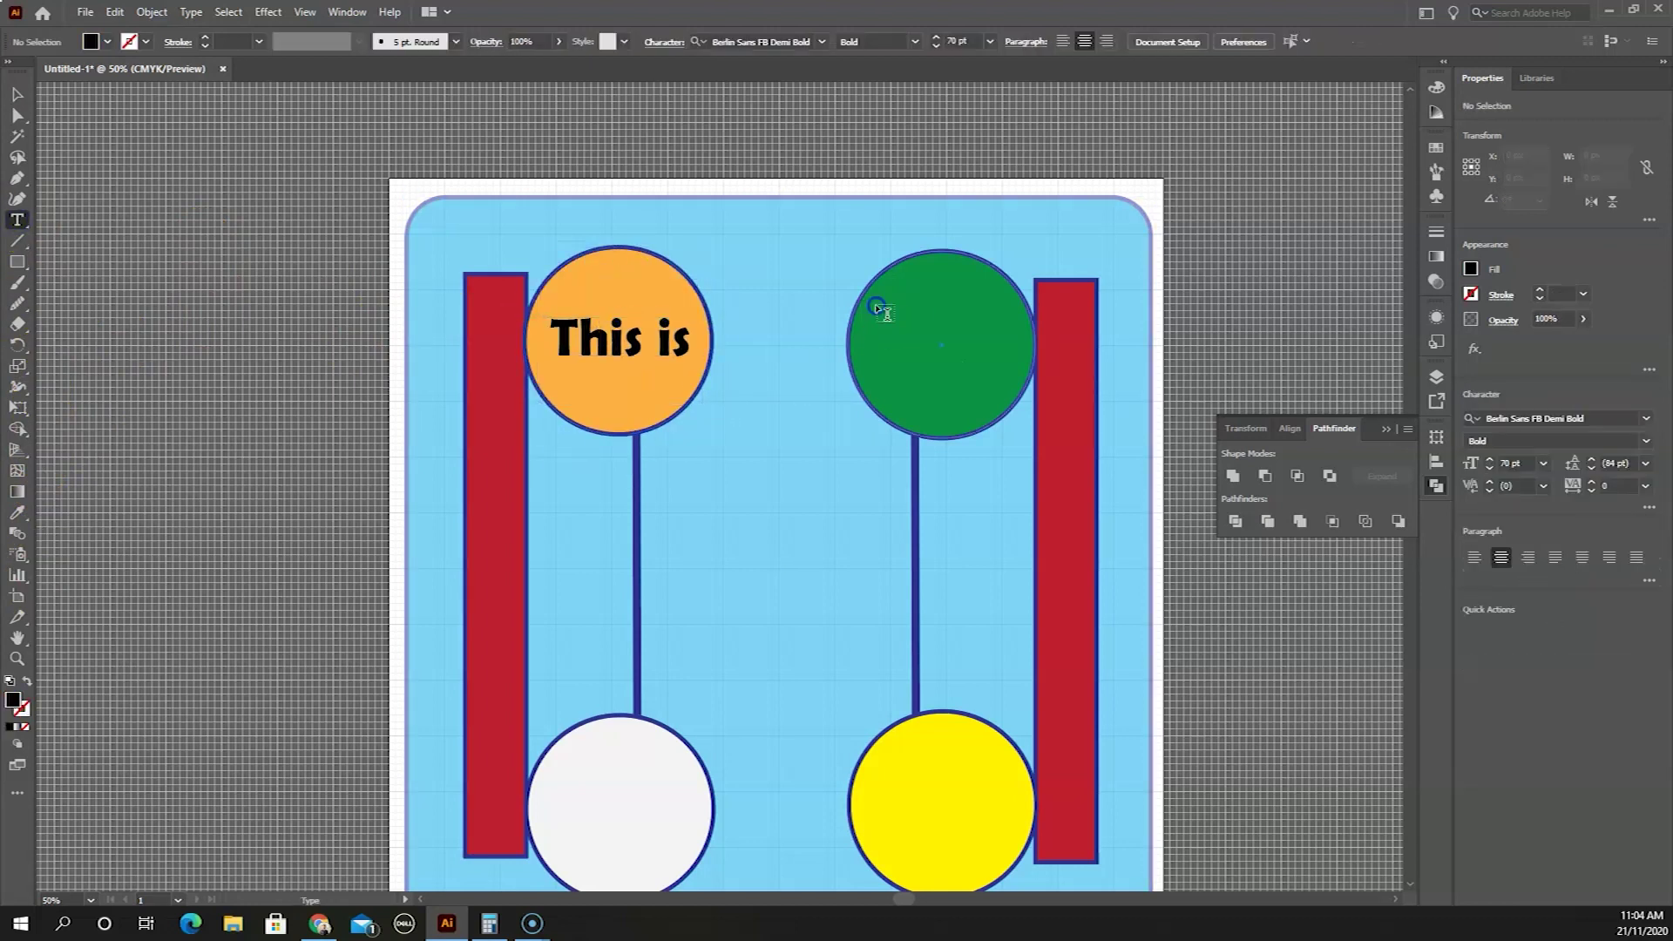
click(842, 305)
text(My)
scroll(909, 400, down, 5)
click(620, 580)
text(Terrible)
- Label the yellow circle and export the artboard as Artboard 1.png, replacing the old file
click(958, 573)
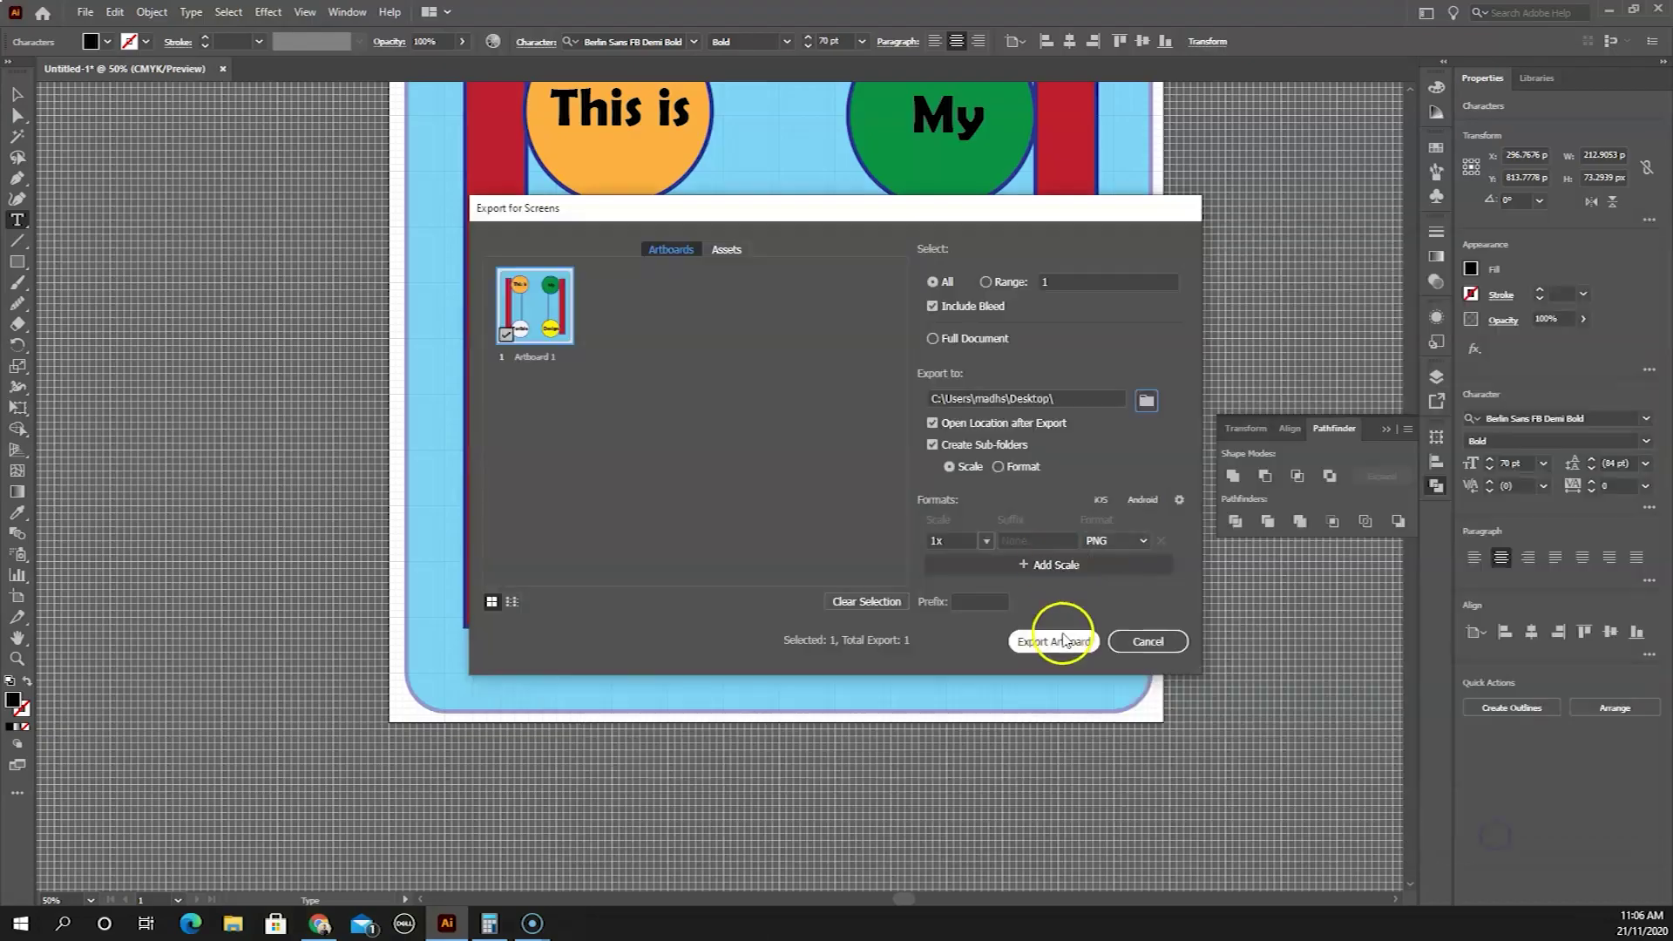
click(1057, 643)
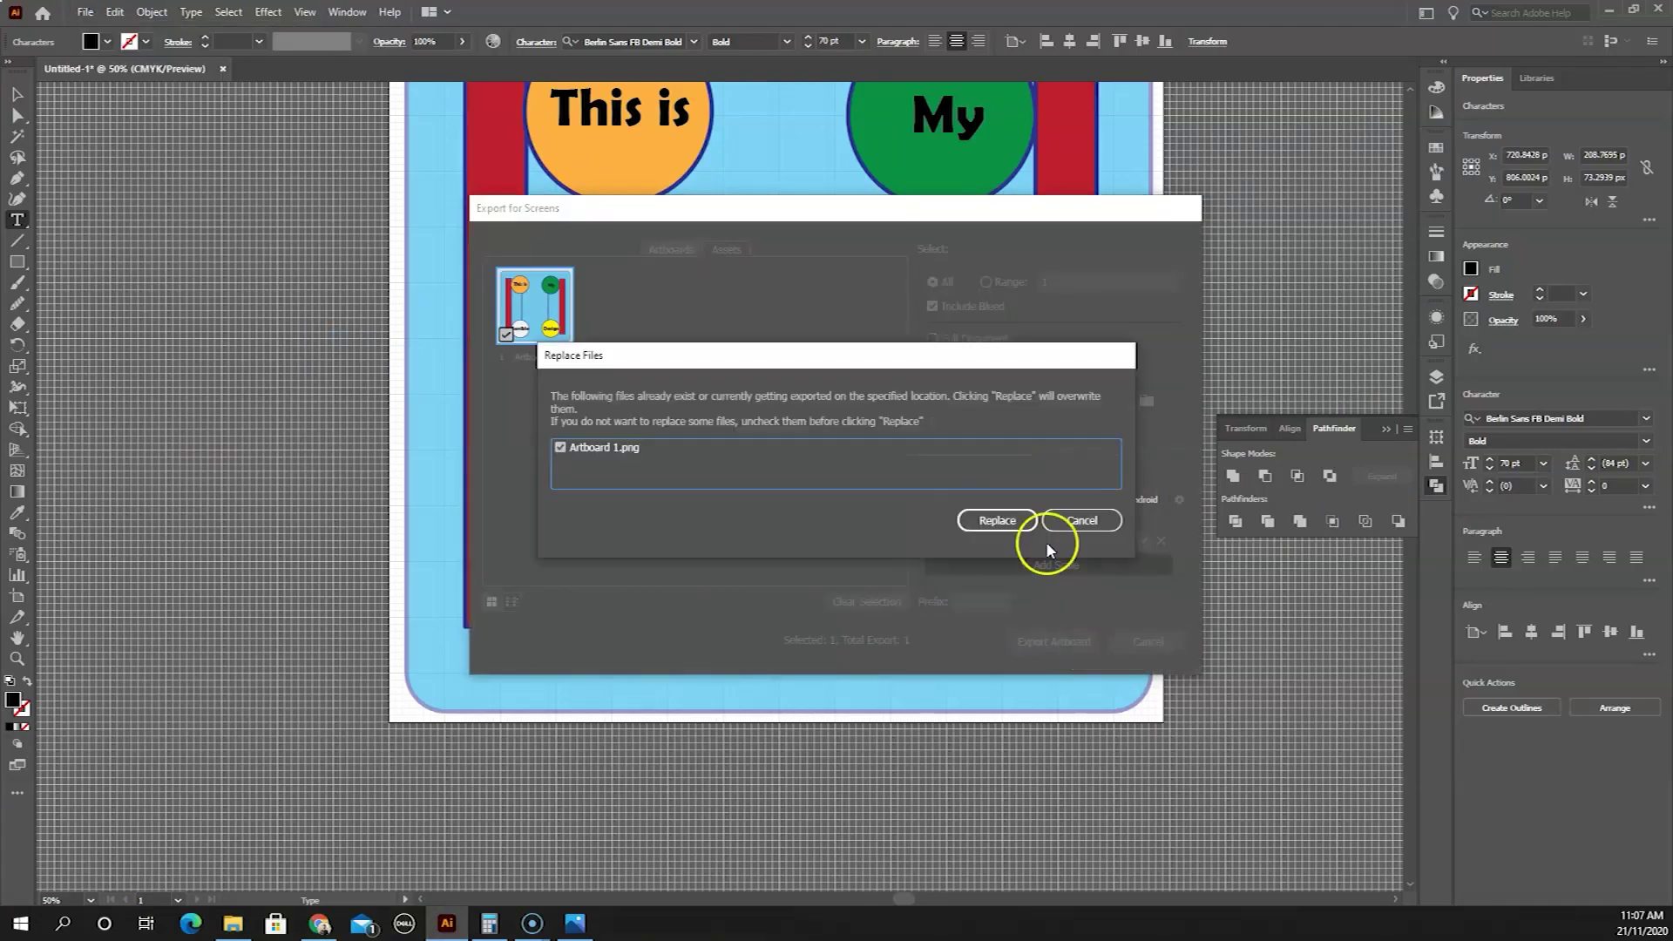
click(1043, 542)
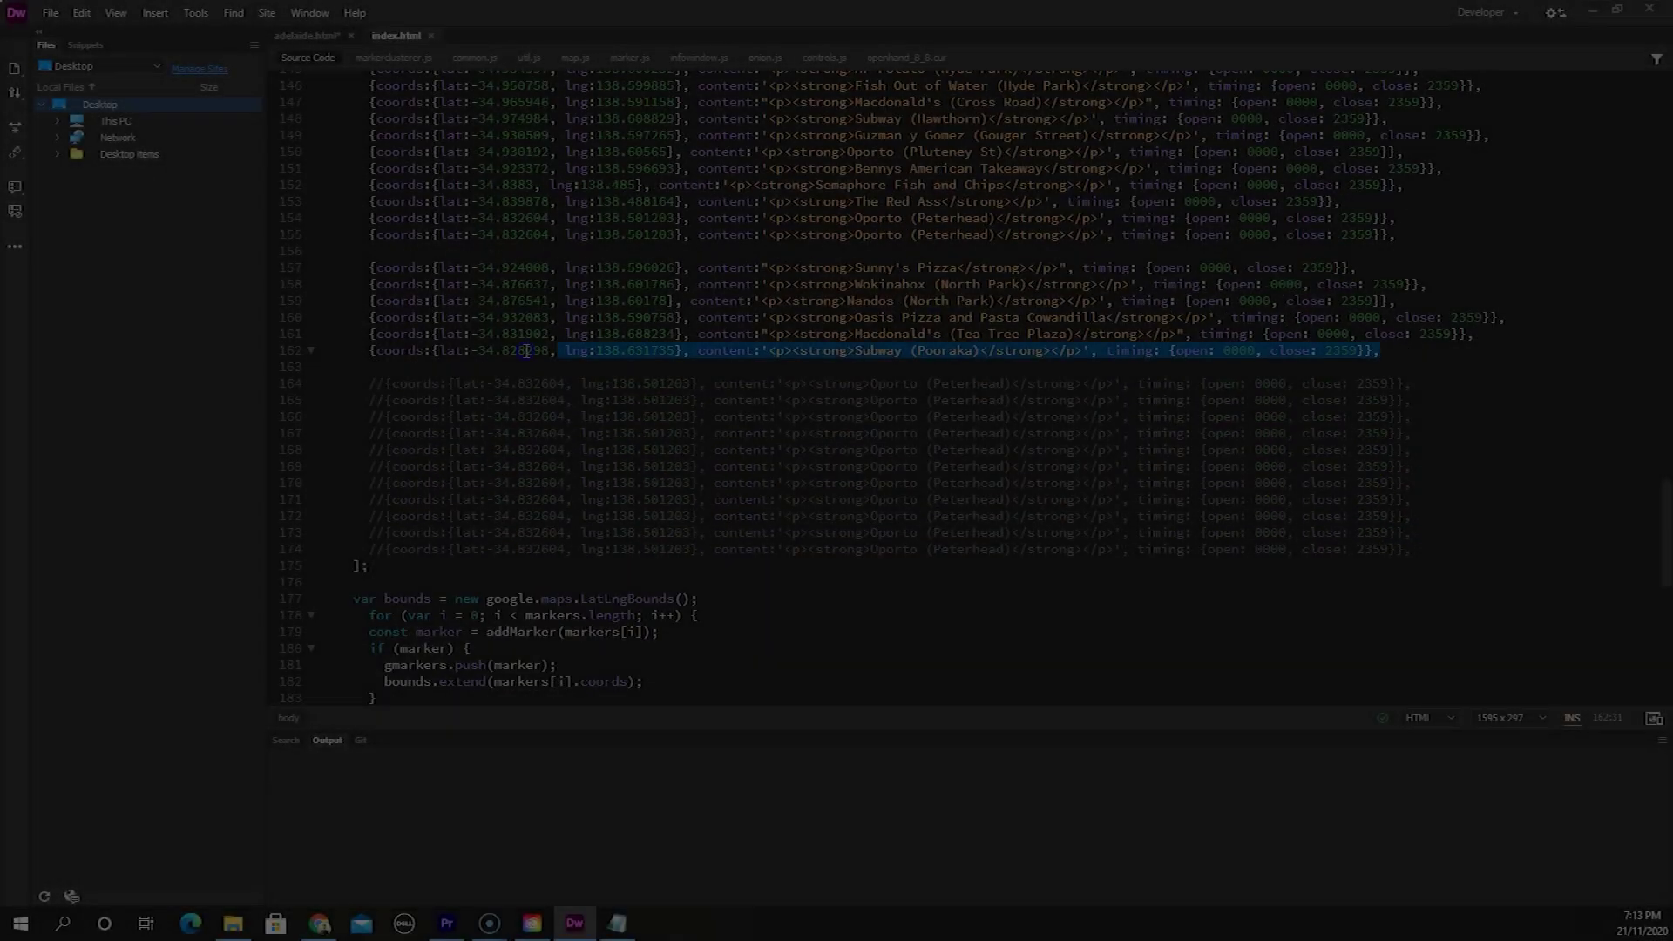
- Uncomment the Woolworth Hindley Street marker on line 164 and add a line after it
click(872, 384)
key(ctrl+slash)
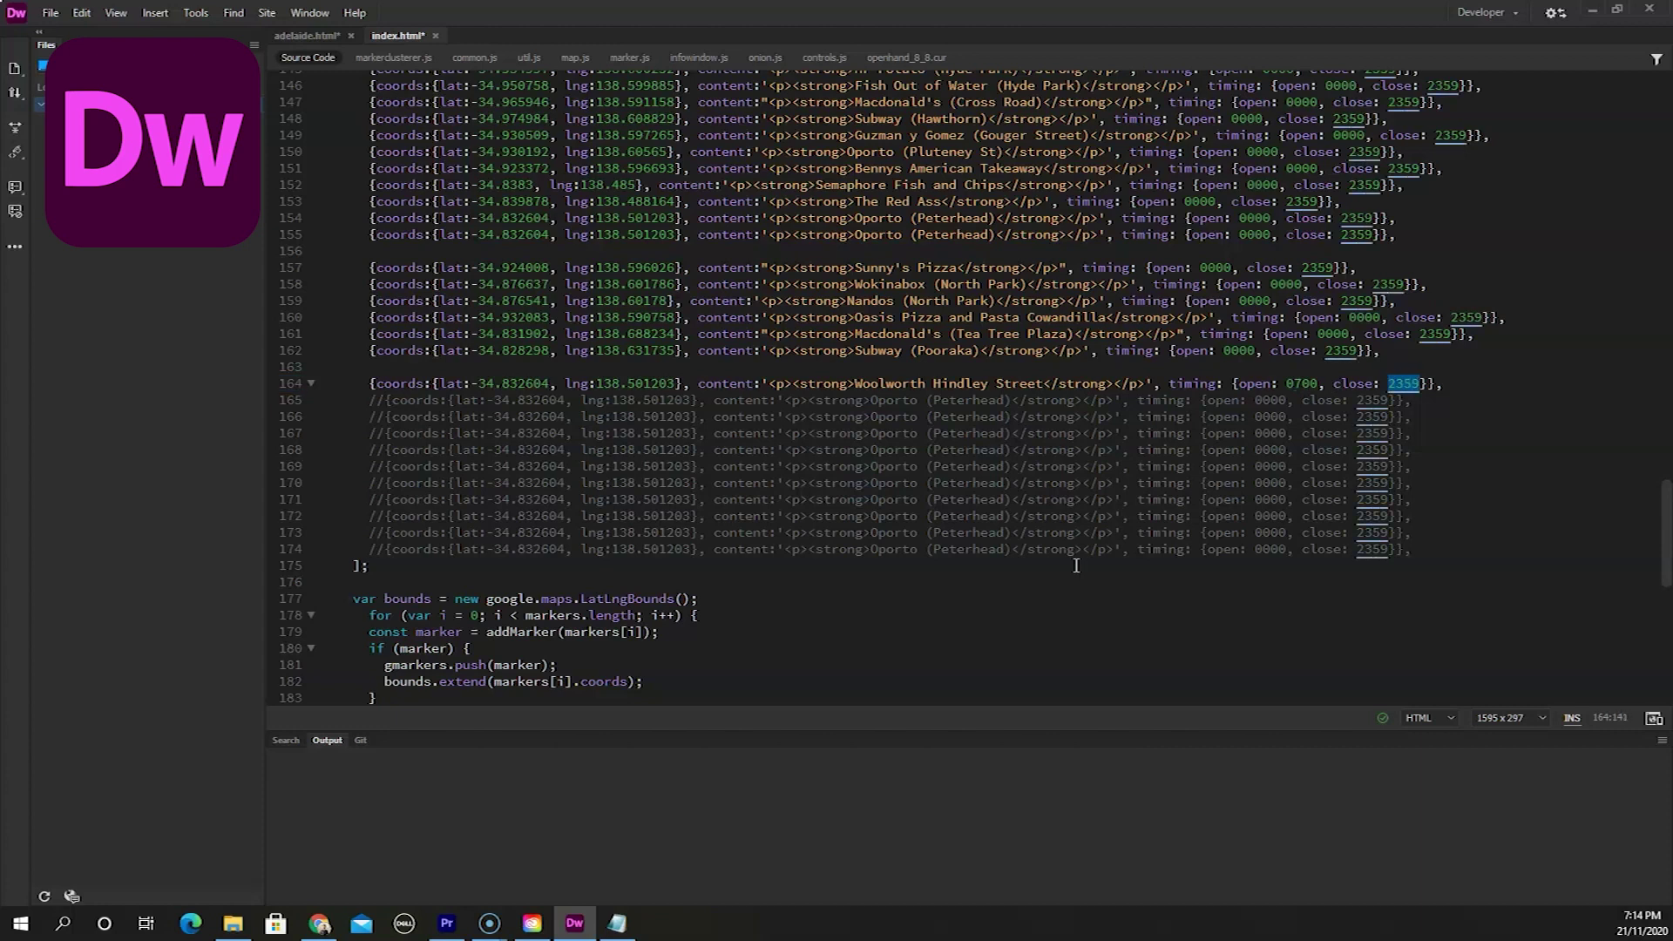
key(Return)
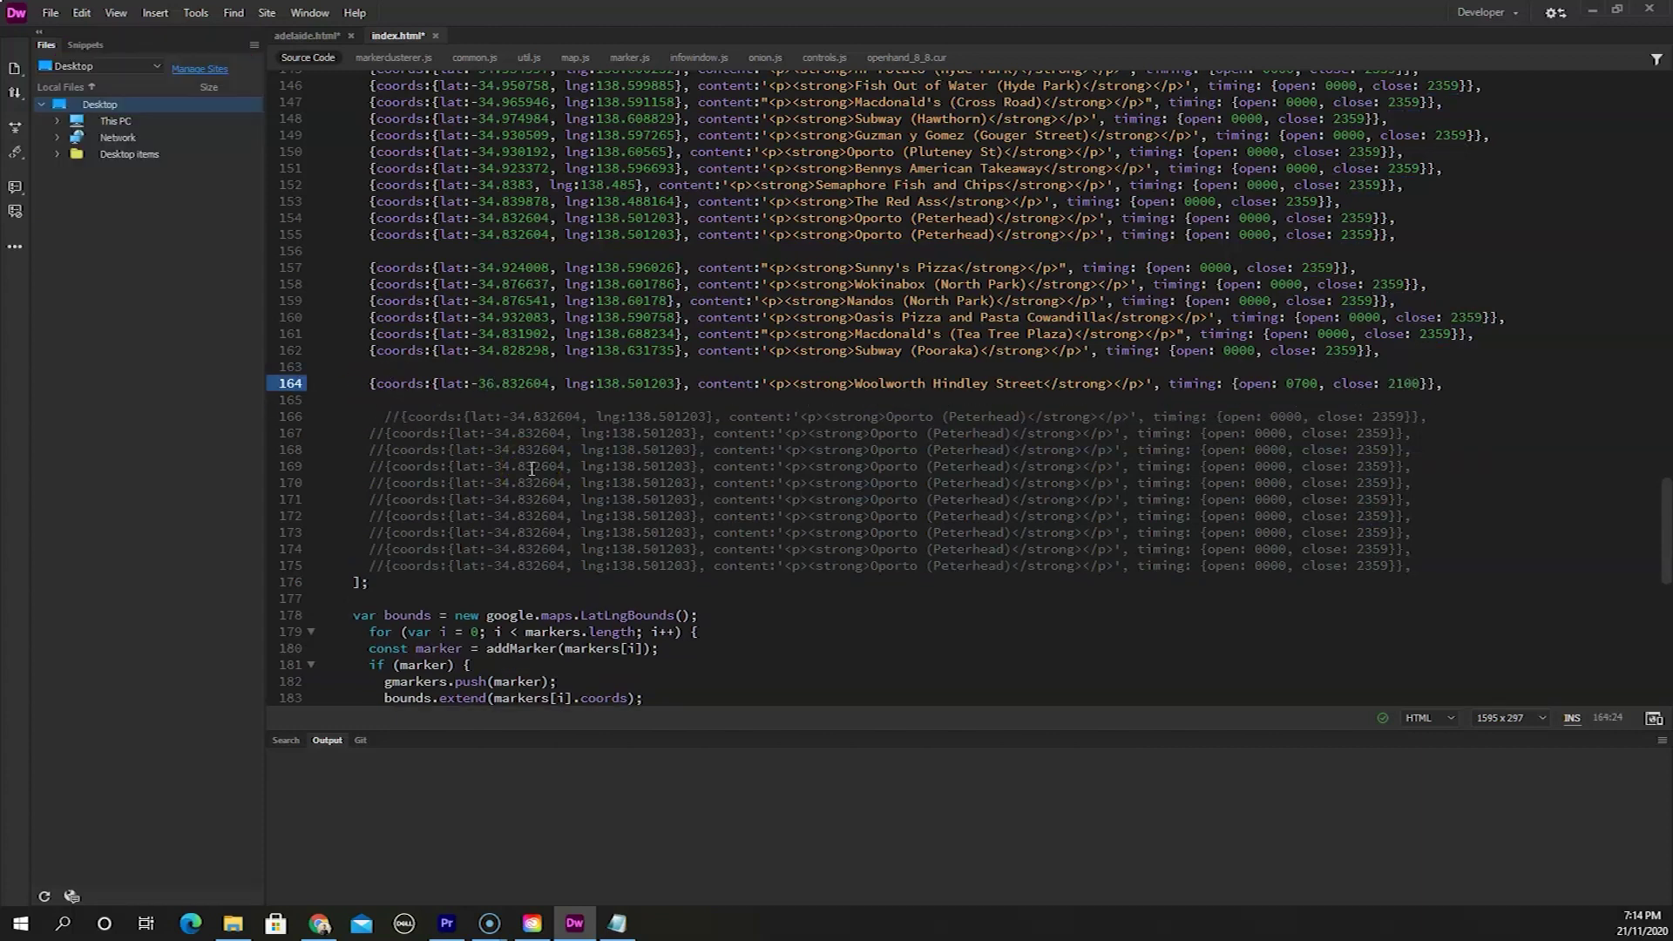
- Start a new <p> paragraph near the end of the page body
scroll(531, 469, down, 14)
click(997, 680)
key(Return)
text(<p>)
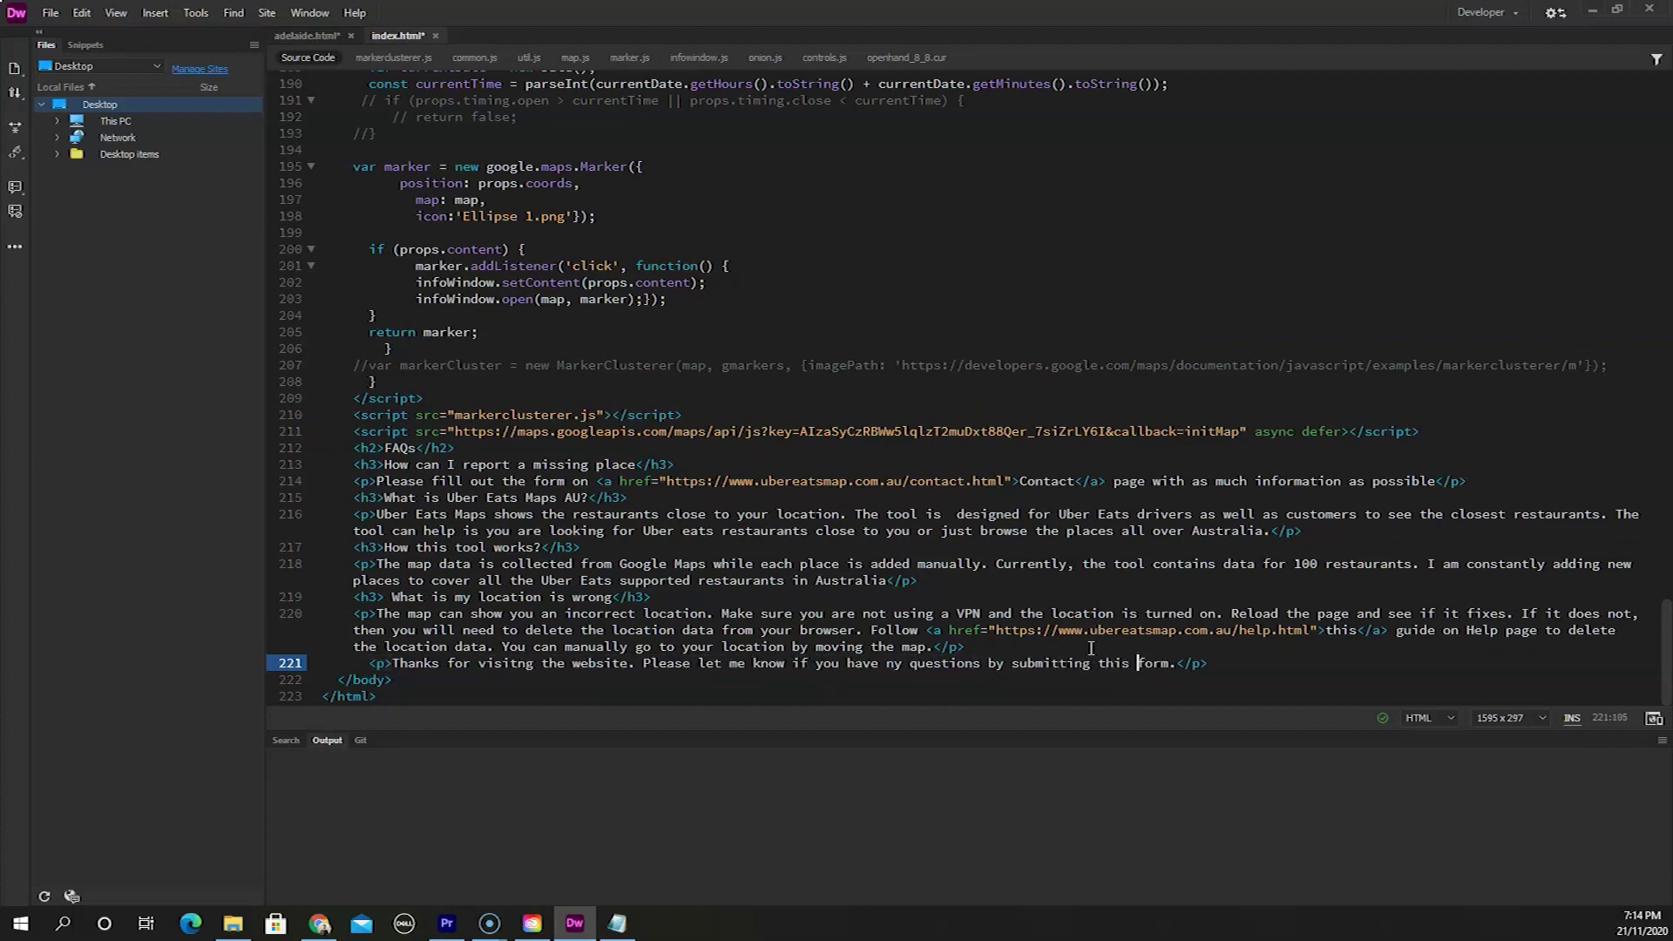
- Wrap the word 'this' in an <a href> link to the contact page
right_click(1120, 667)
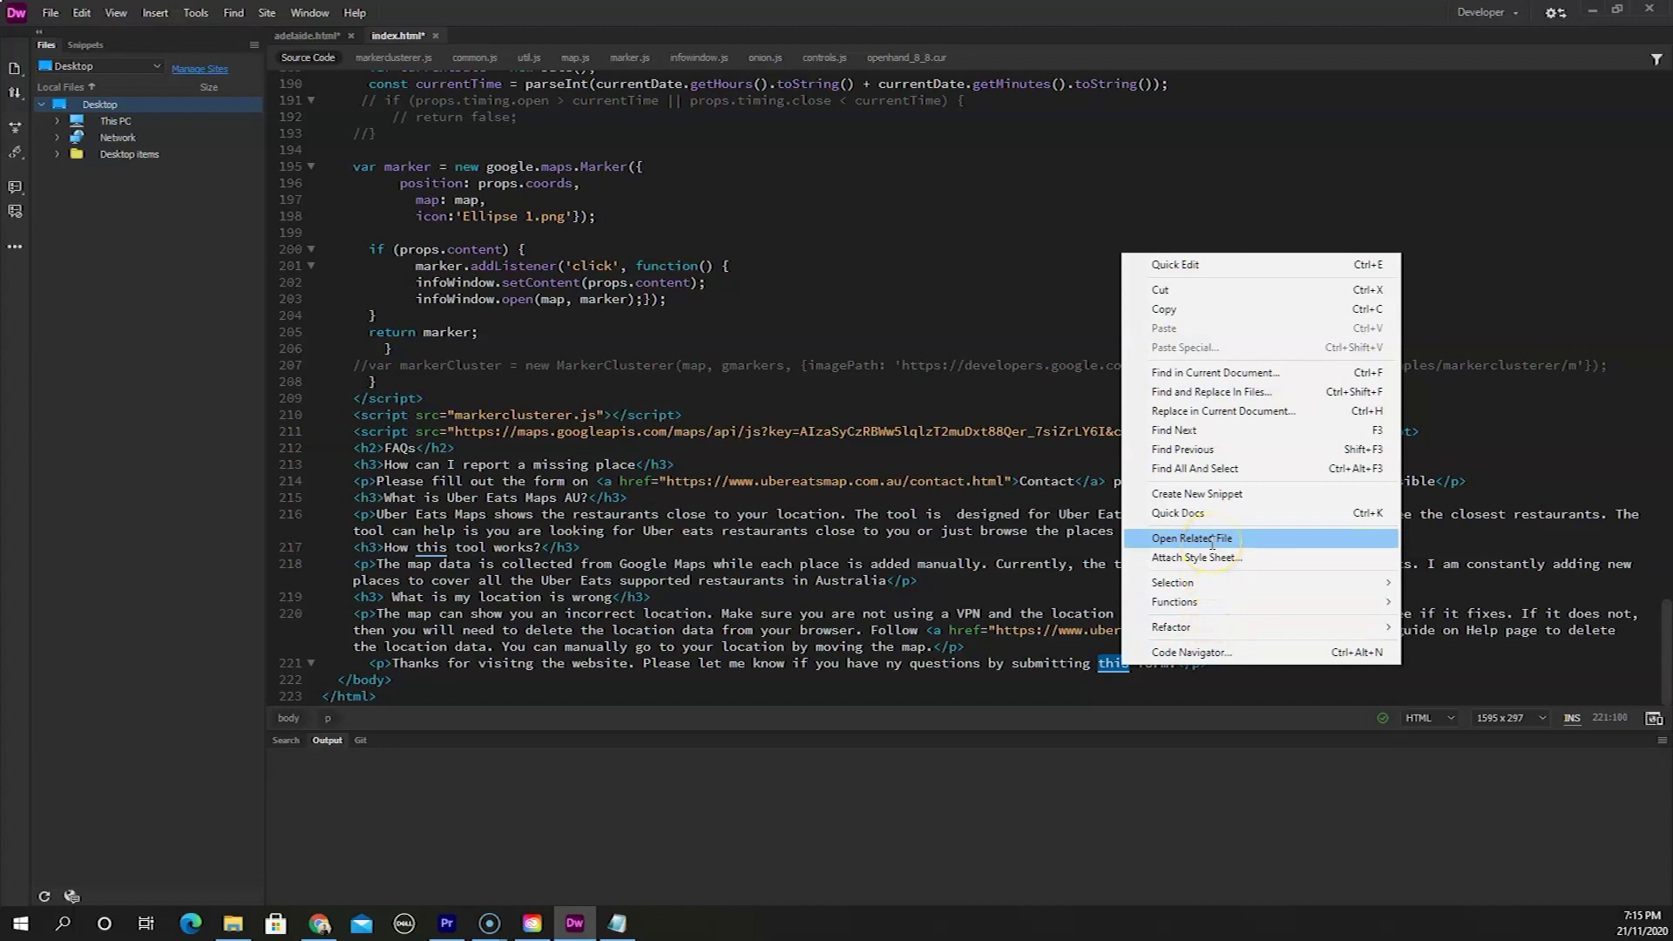
click(1248, 679)
text(<a hre')
key(Return)
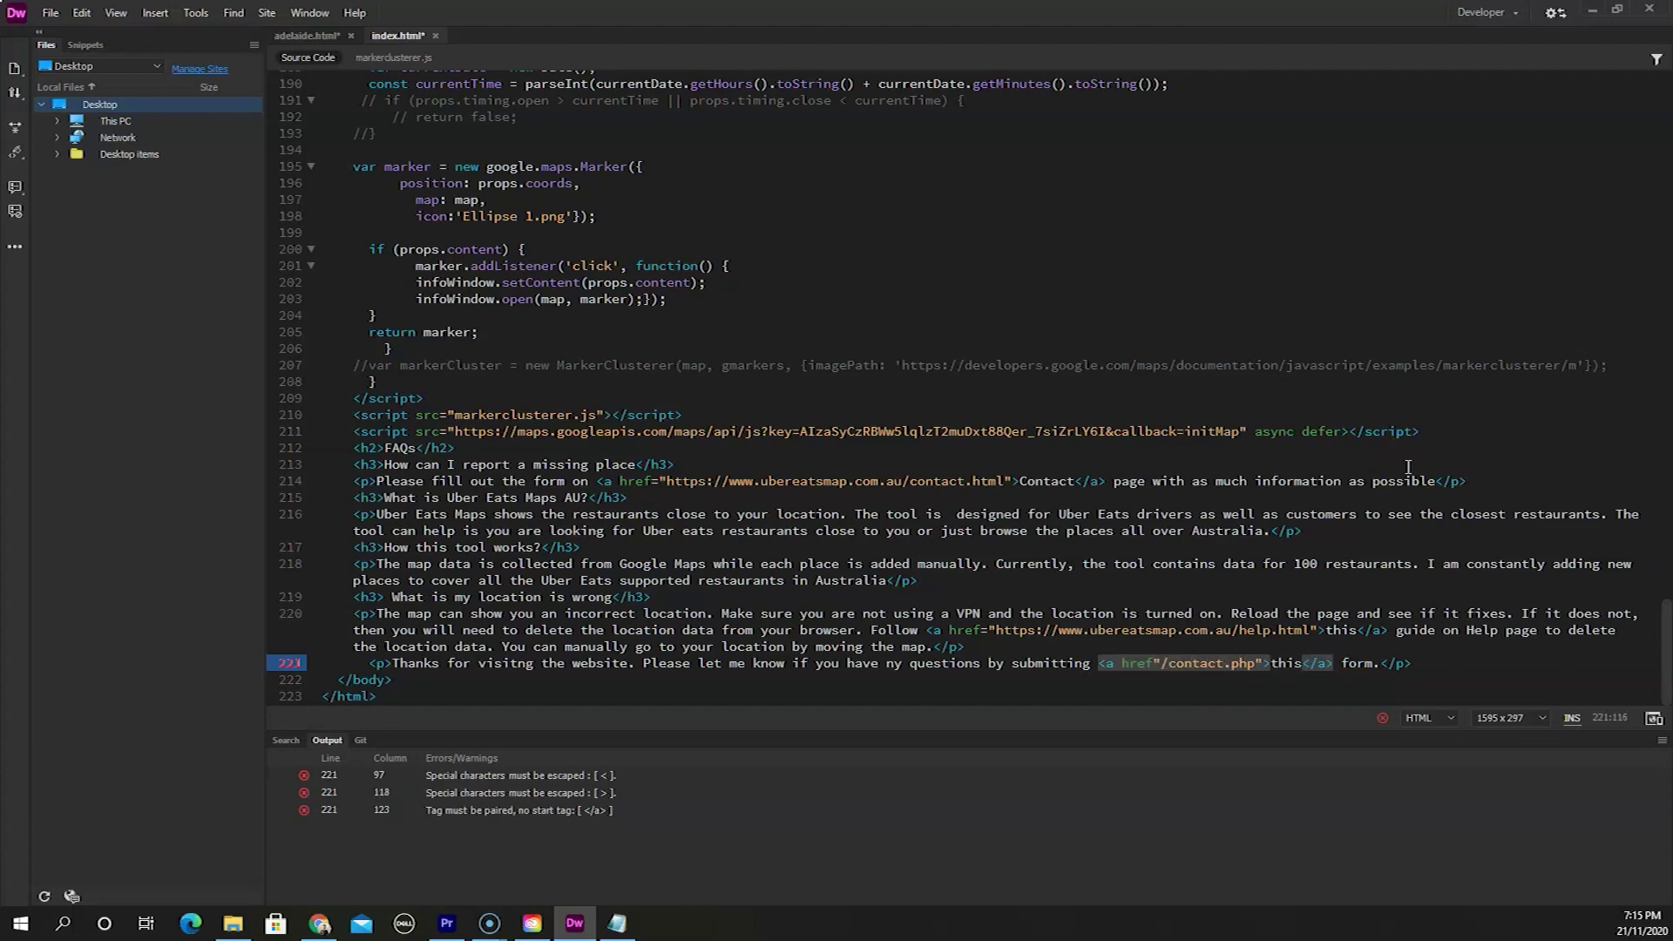
text(=)
- Save index.html and preview it in the browser with F12
key(F12)
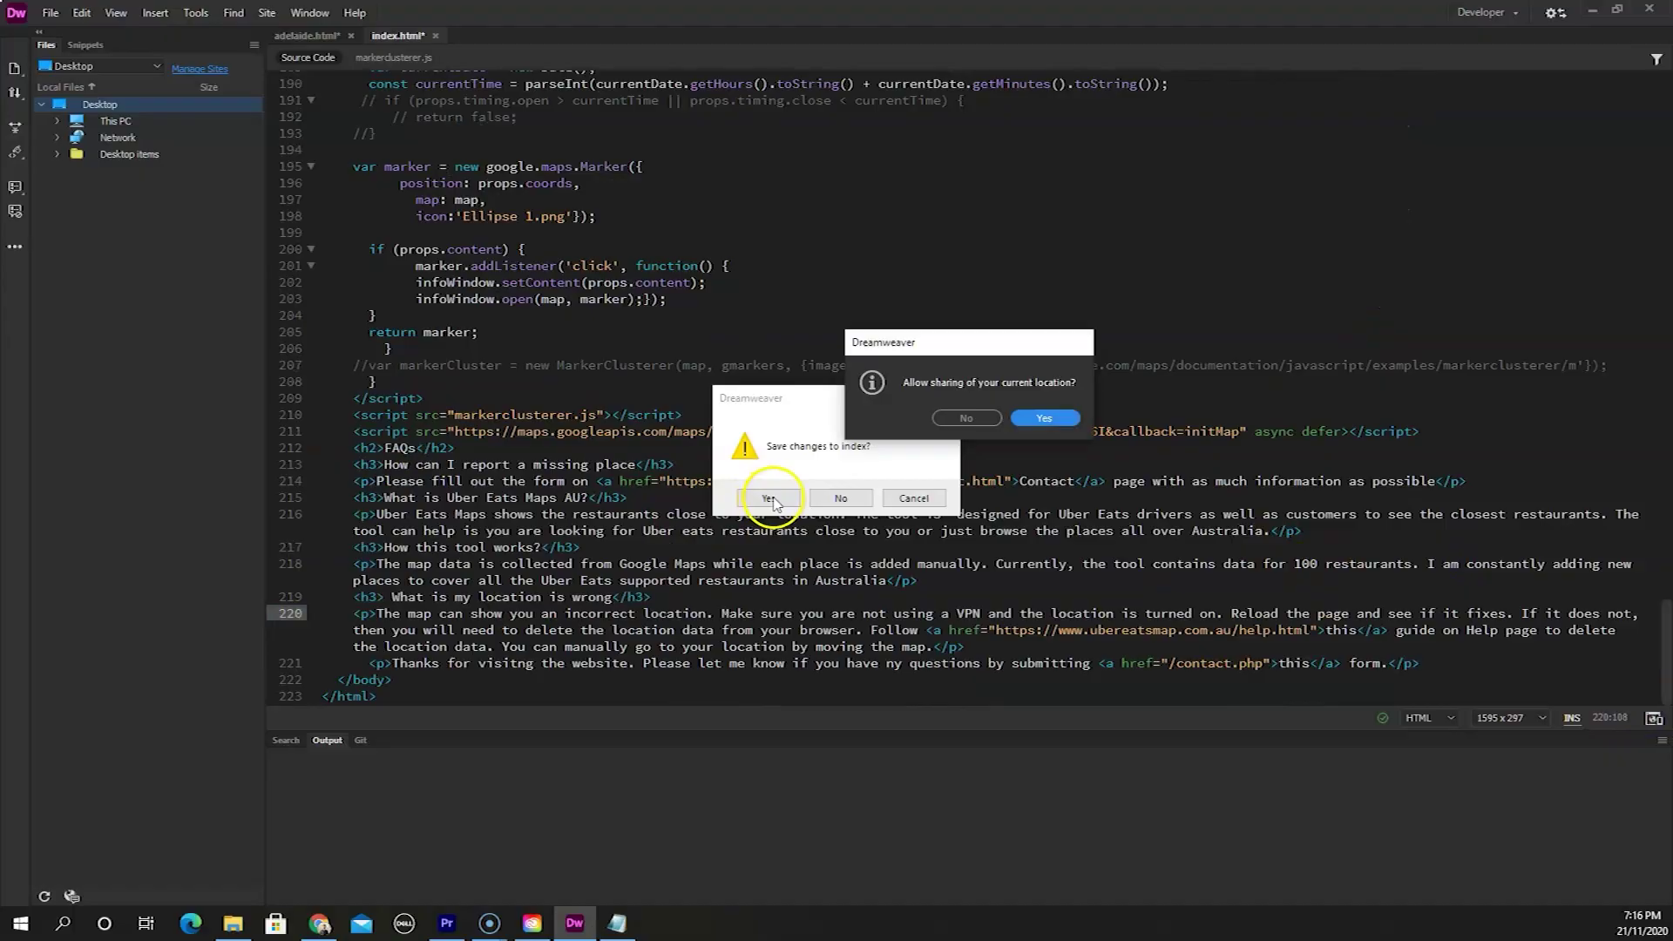
click(784, 540)
key(alt+Tab)
- Attach the existing style.css stylesheet to the page
right_click(876, 488)
click(976, 768)
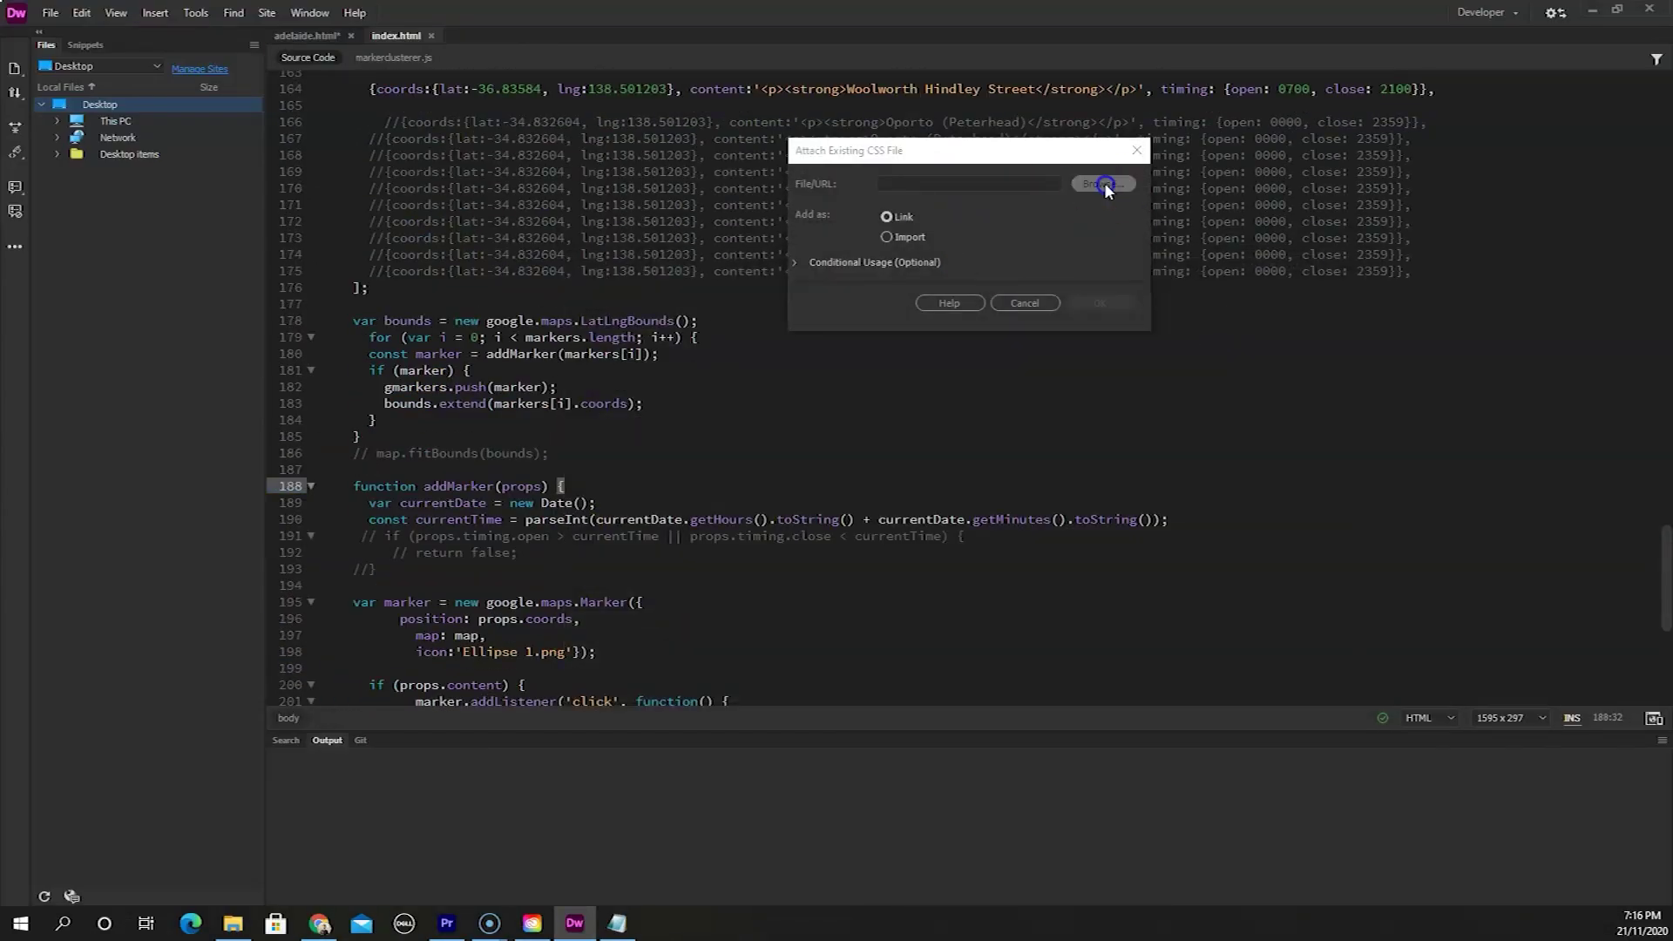
click(887, 237)
click(1100, 303)
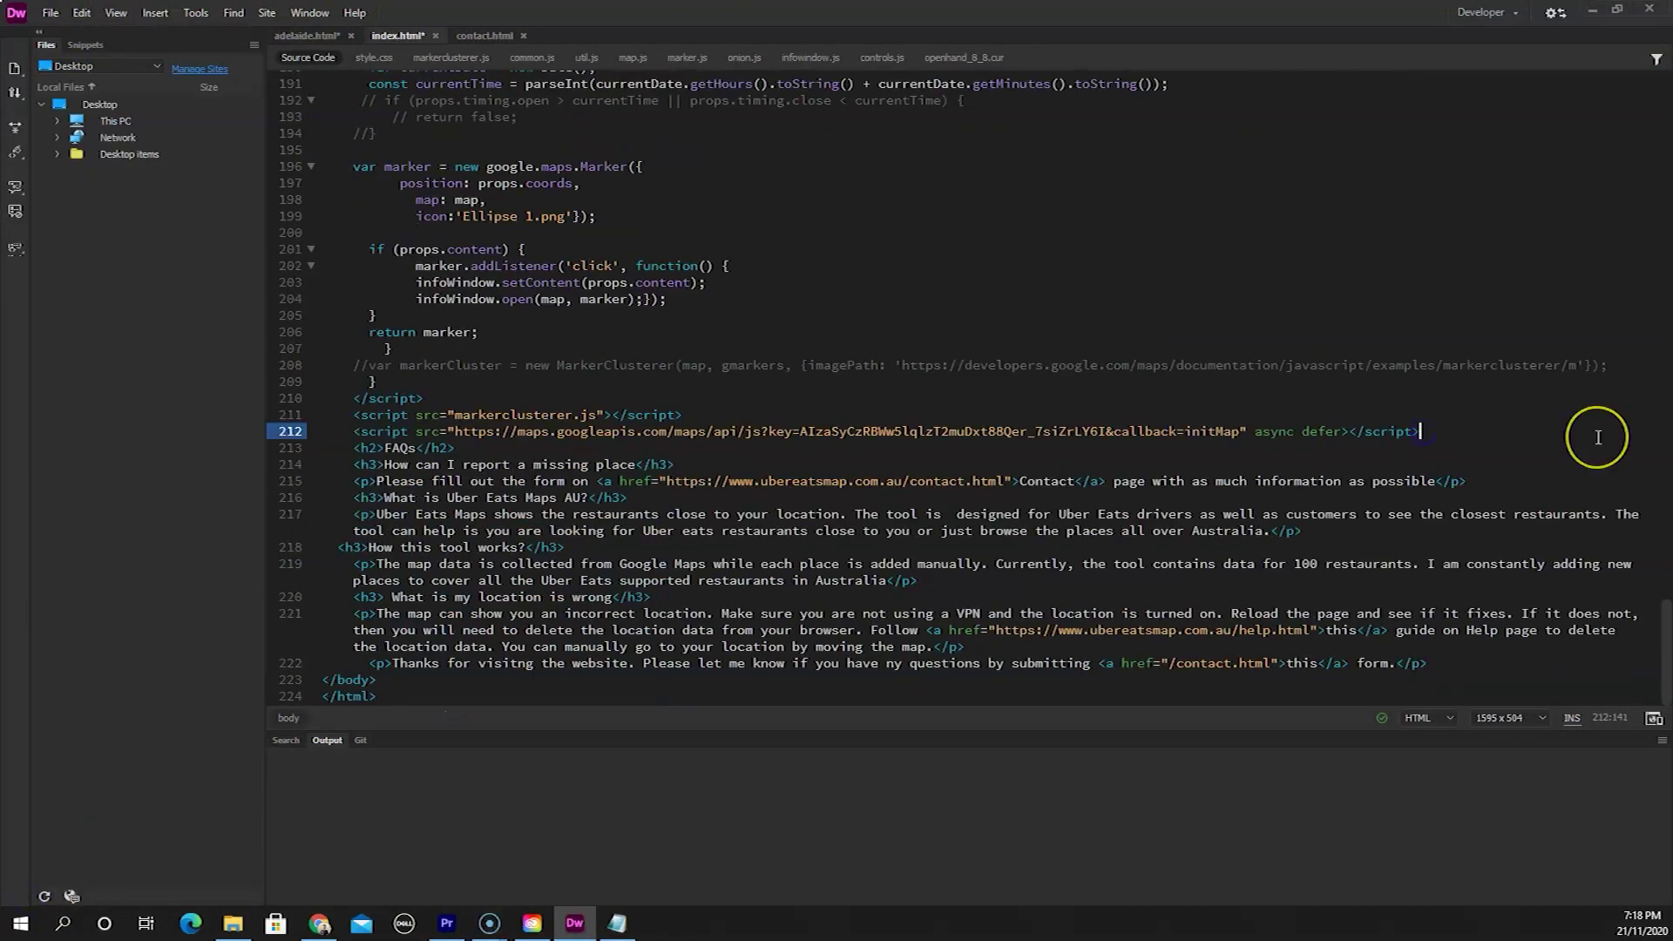
- Add a <script> block where var i = 0 and if(i == 0) alerts "Your code works"
key(Return)
key(Return)
text(<script>)
key(Return)
text(var i = 0;)
key(Return)
text(if(i == 0) {})
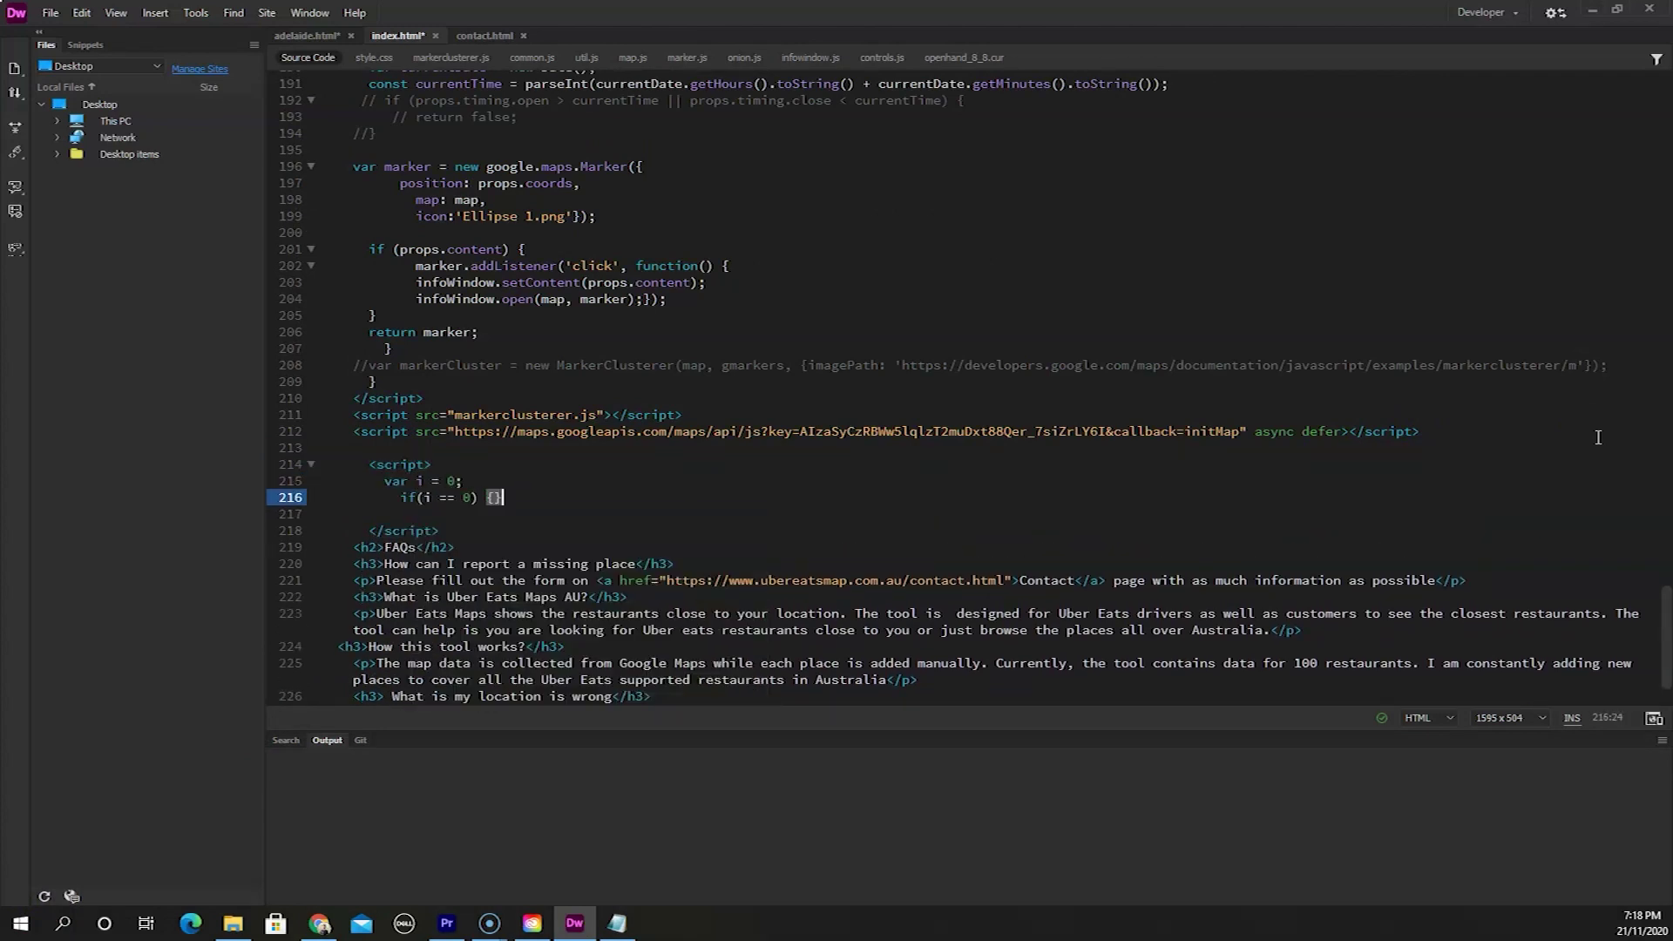
key(Left)
key(Return)
key(Return)
key(Up)
text(window.alert("Your code works")
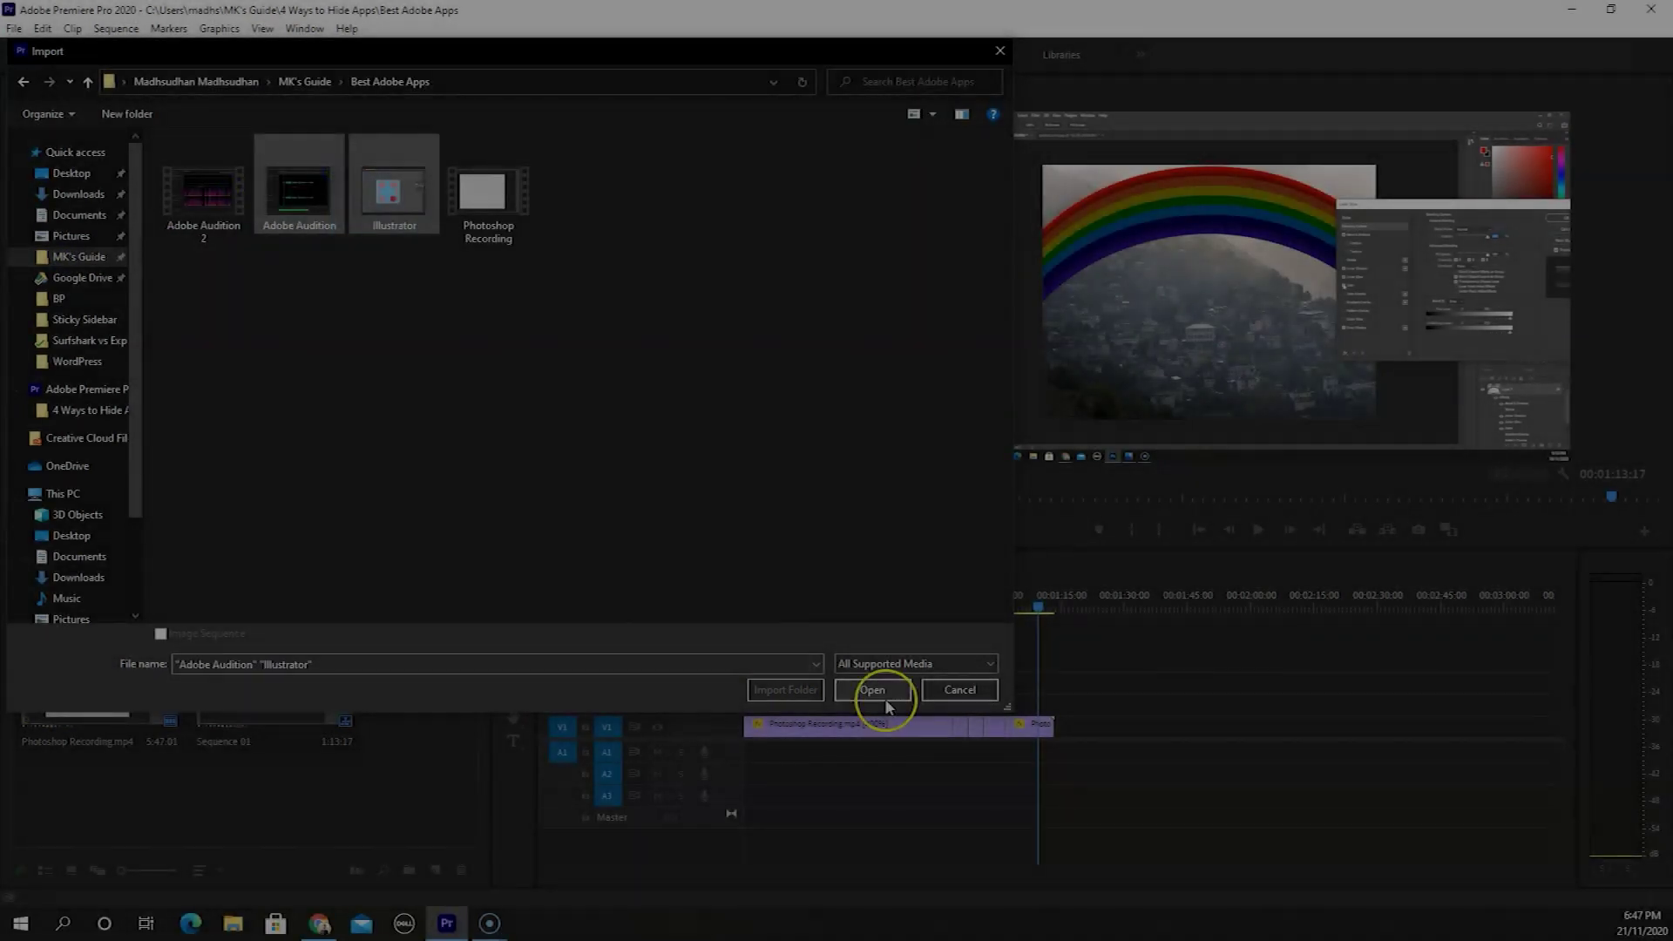
- Import the Audition and Illustrator clips, set opacity to 100 and change the clip speed
click(882, 691)
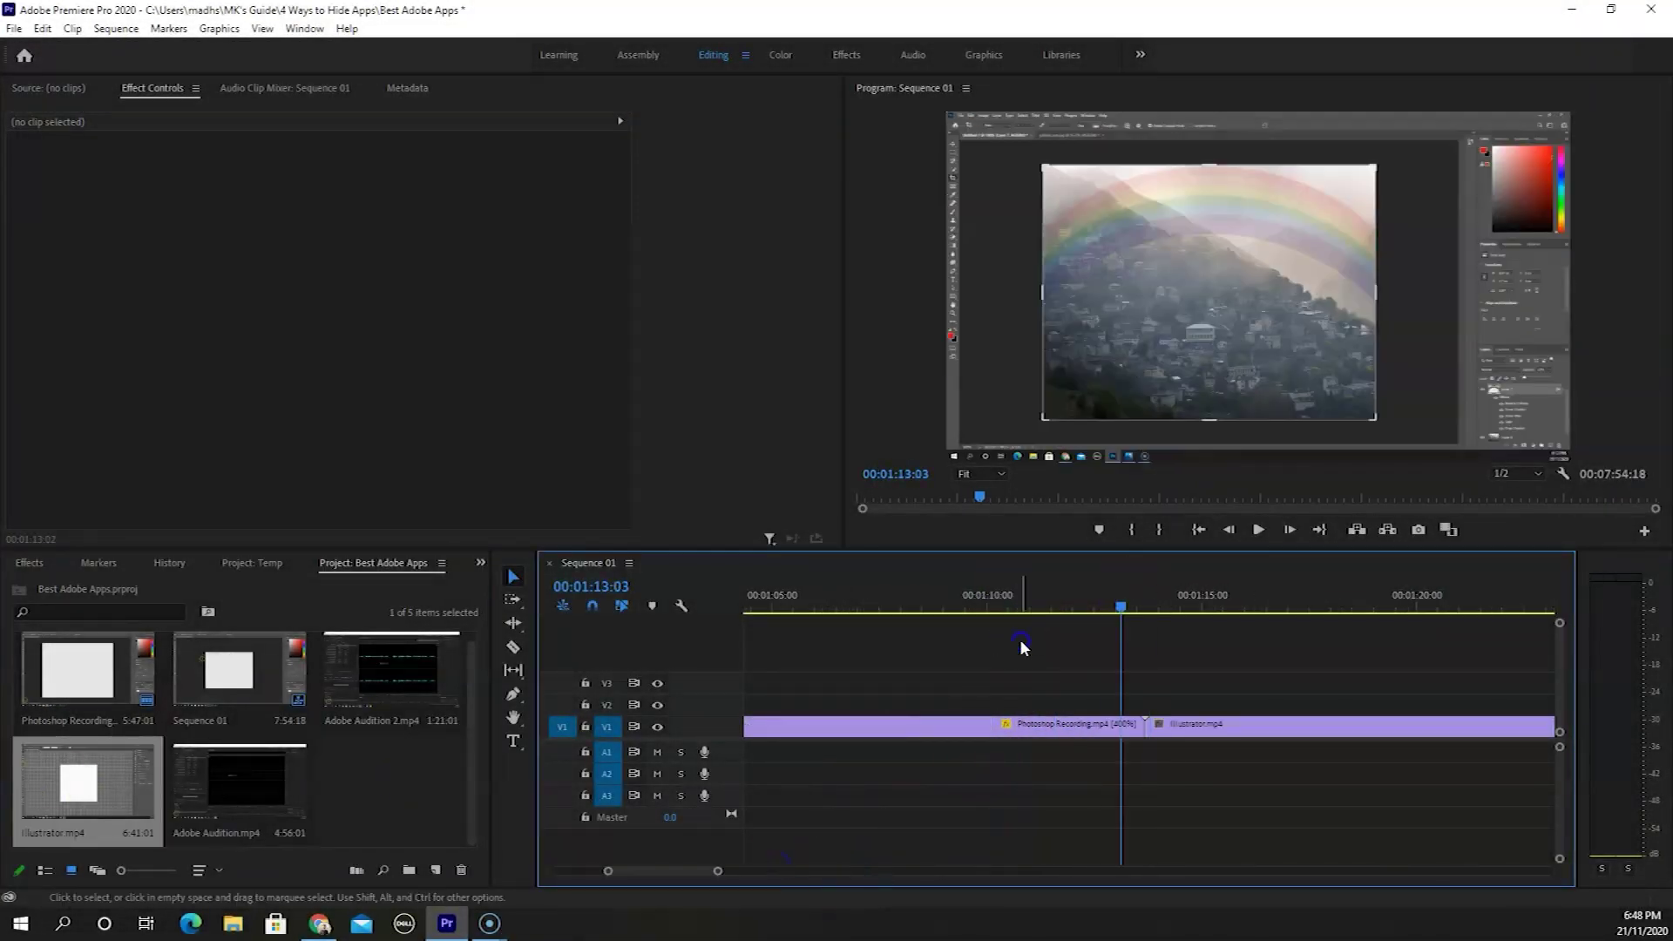
key(space)
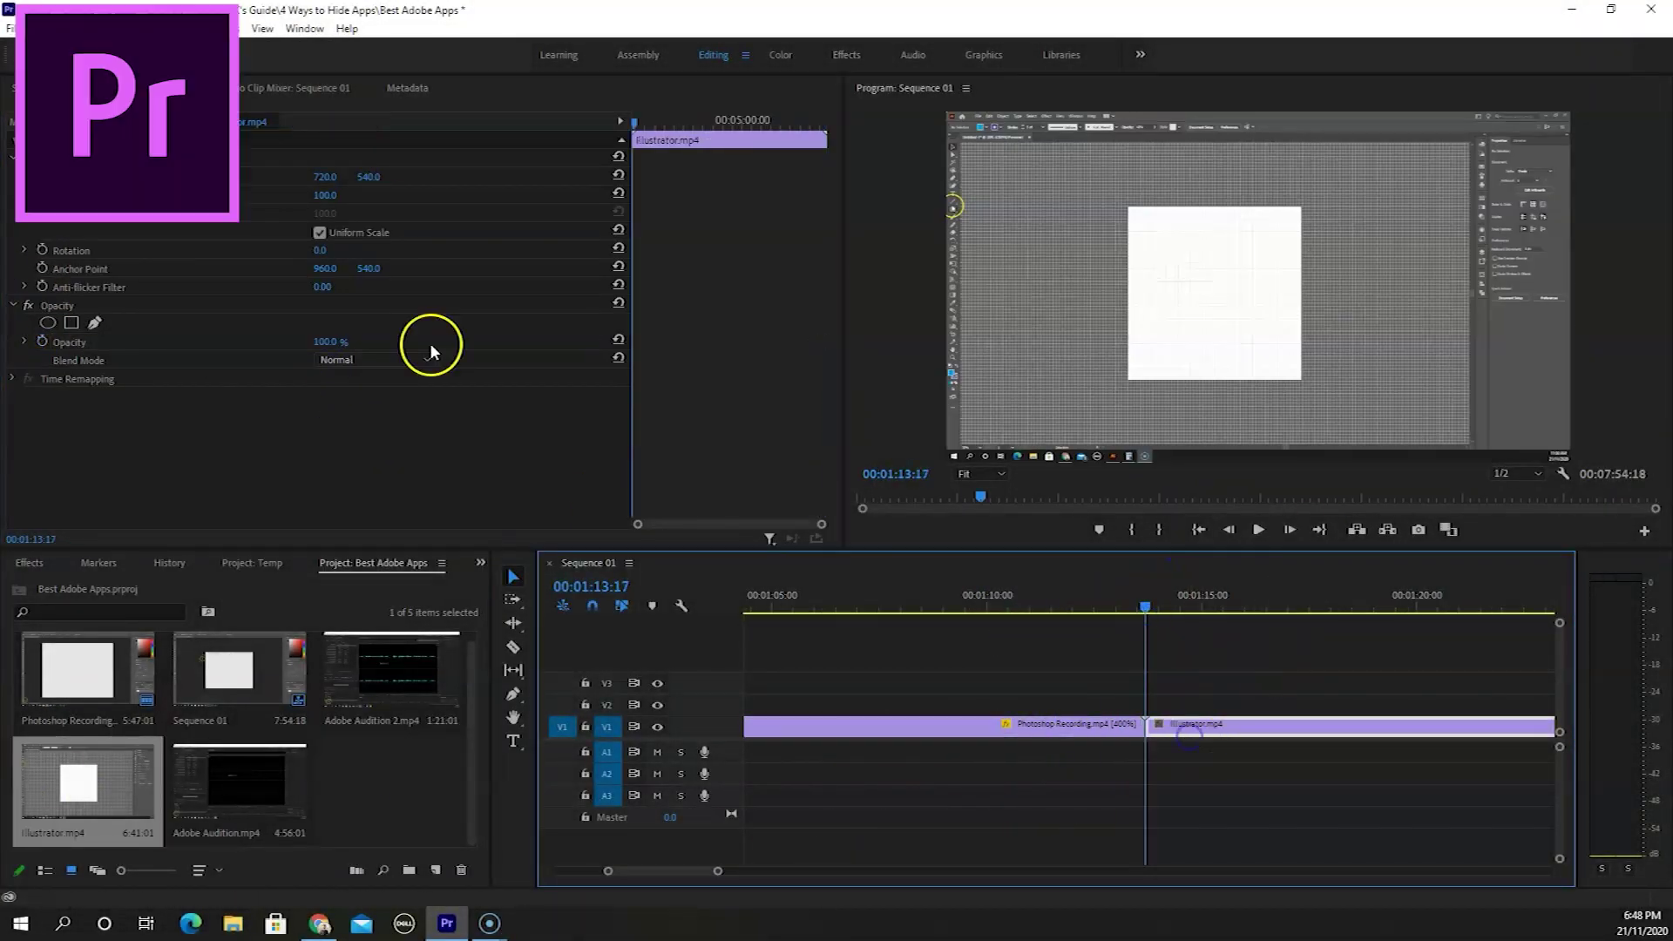
text(100)
key(Return)
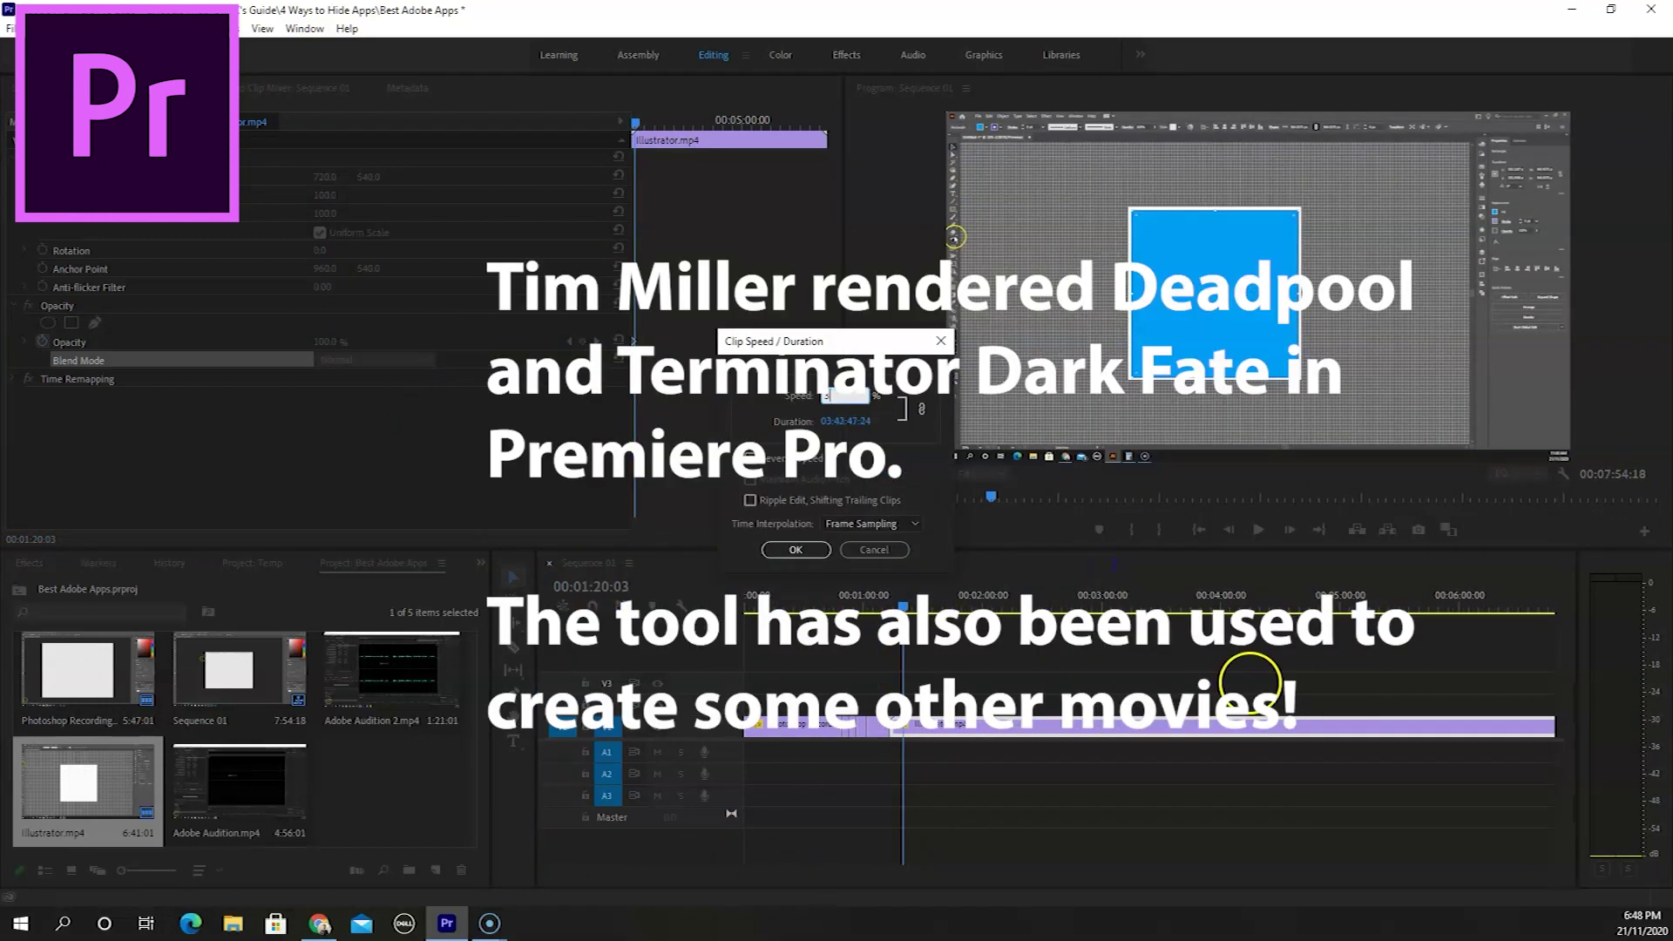
click(1194, 595)
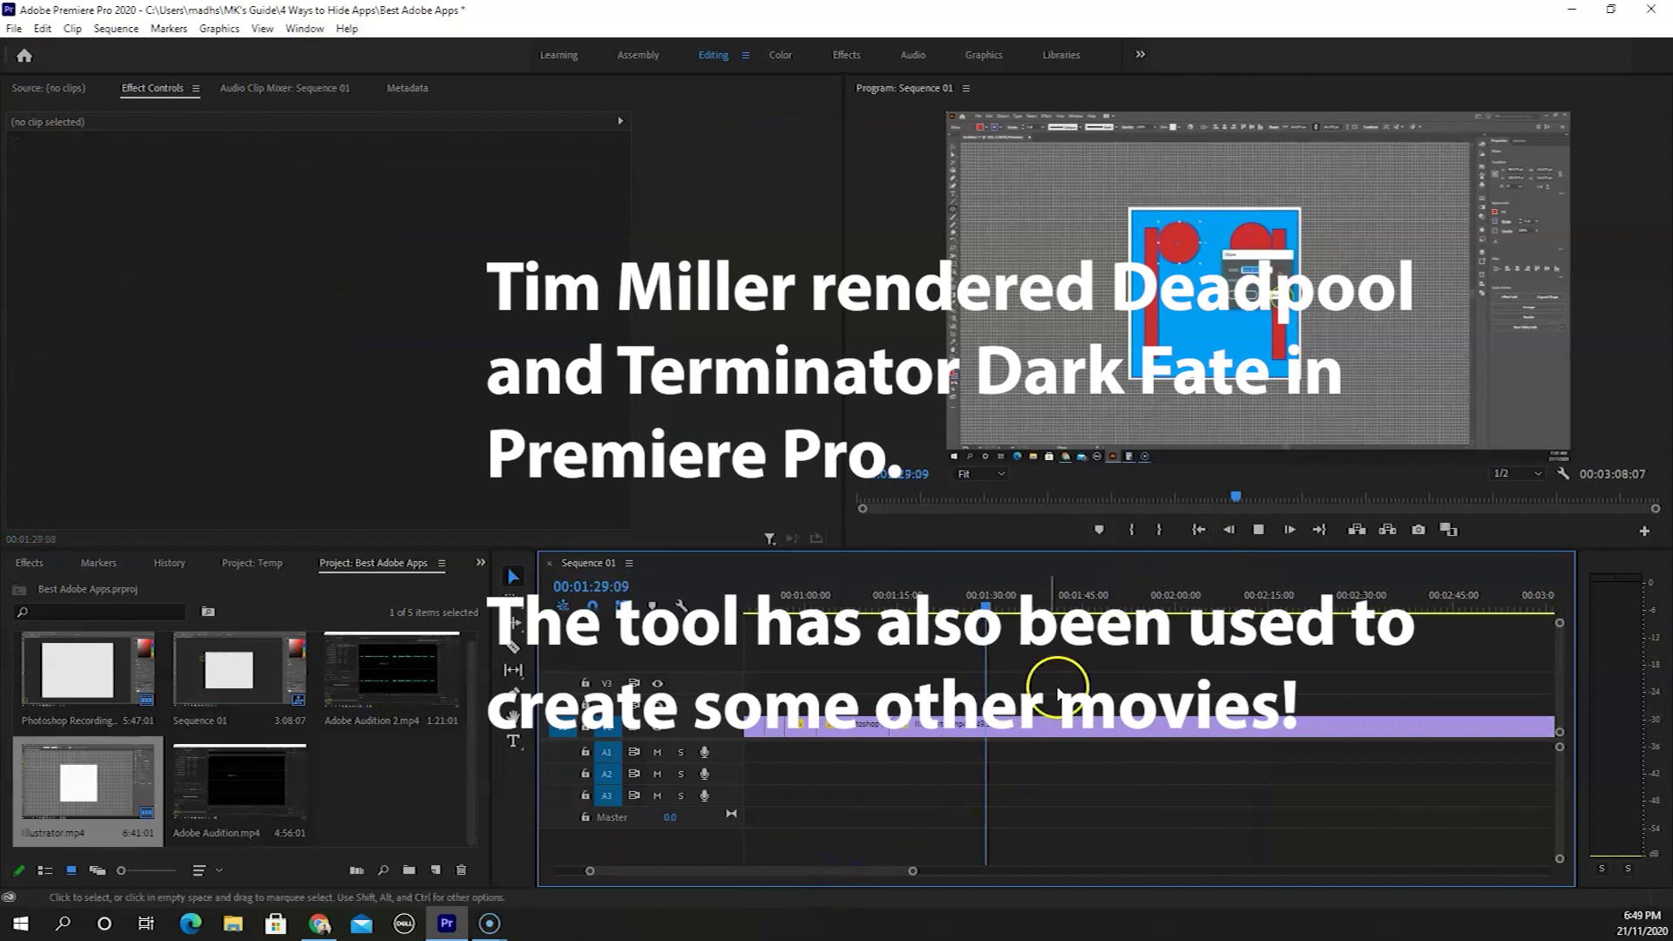
- Import Audio.wav from the Premiere Rush vs Pro folder and adjust DeNoise on its track
double_click(448, 746)
double_click(228, 237)
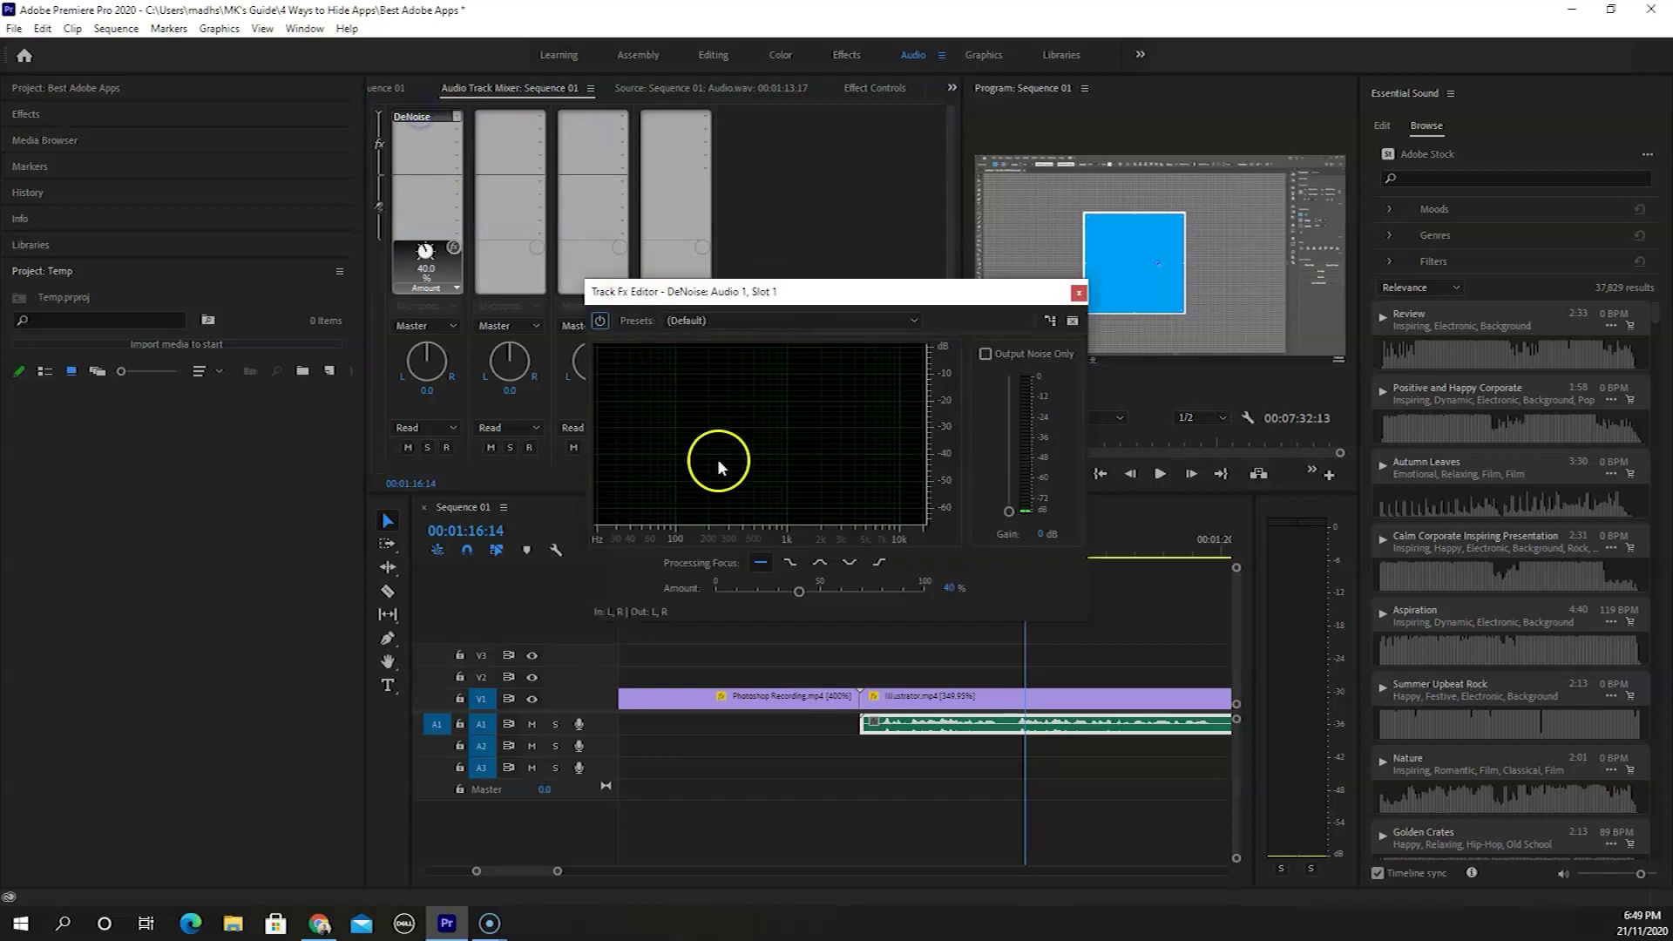
drag(767, 590, 780, 597)
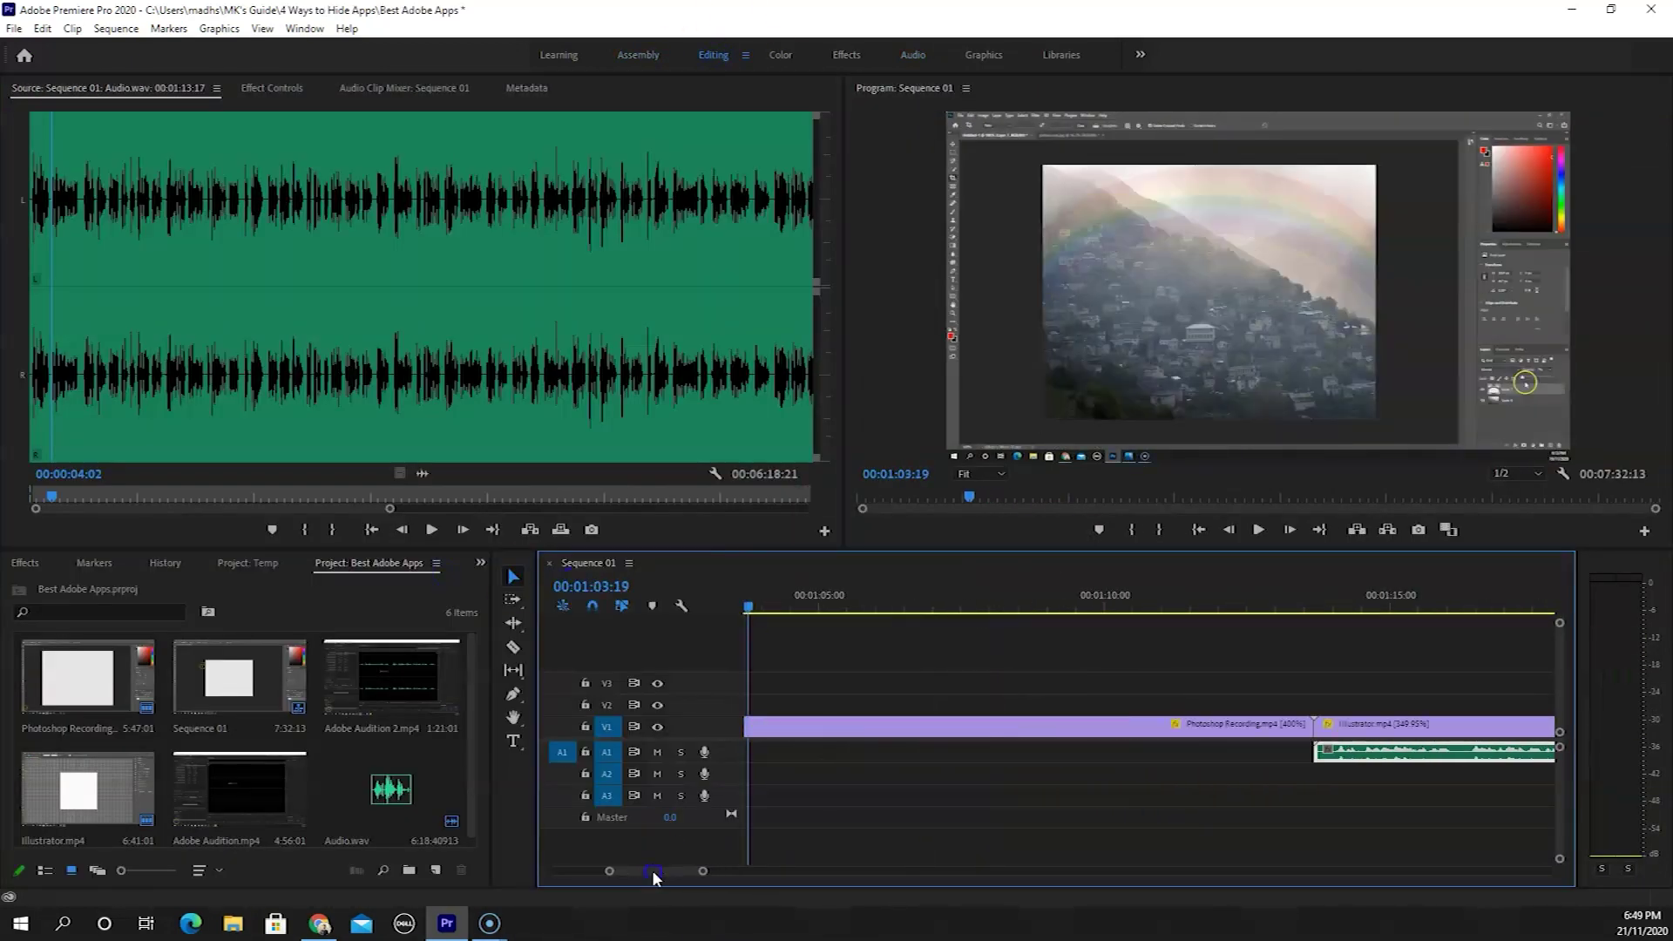
drag(776, 728, 797, 727)
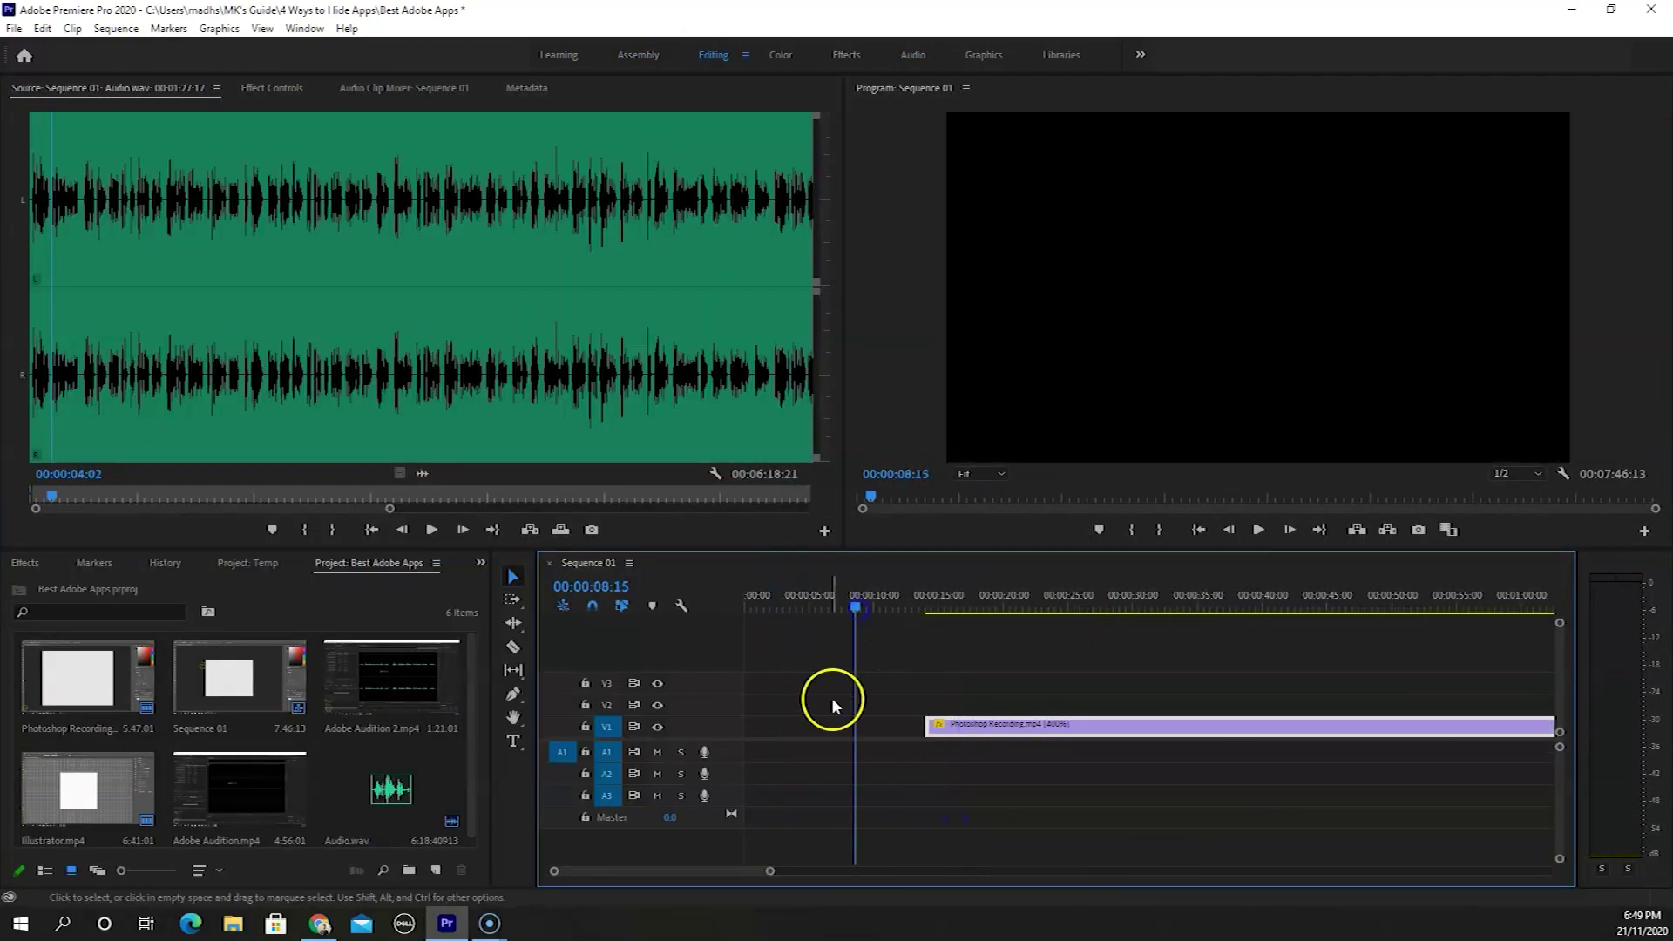
- Create a new legacy title named Intro
click(14, 28)
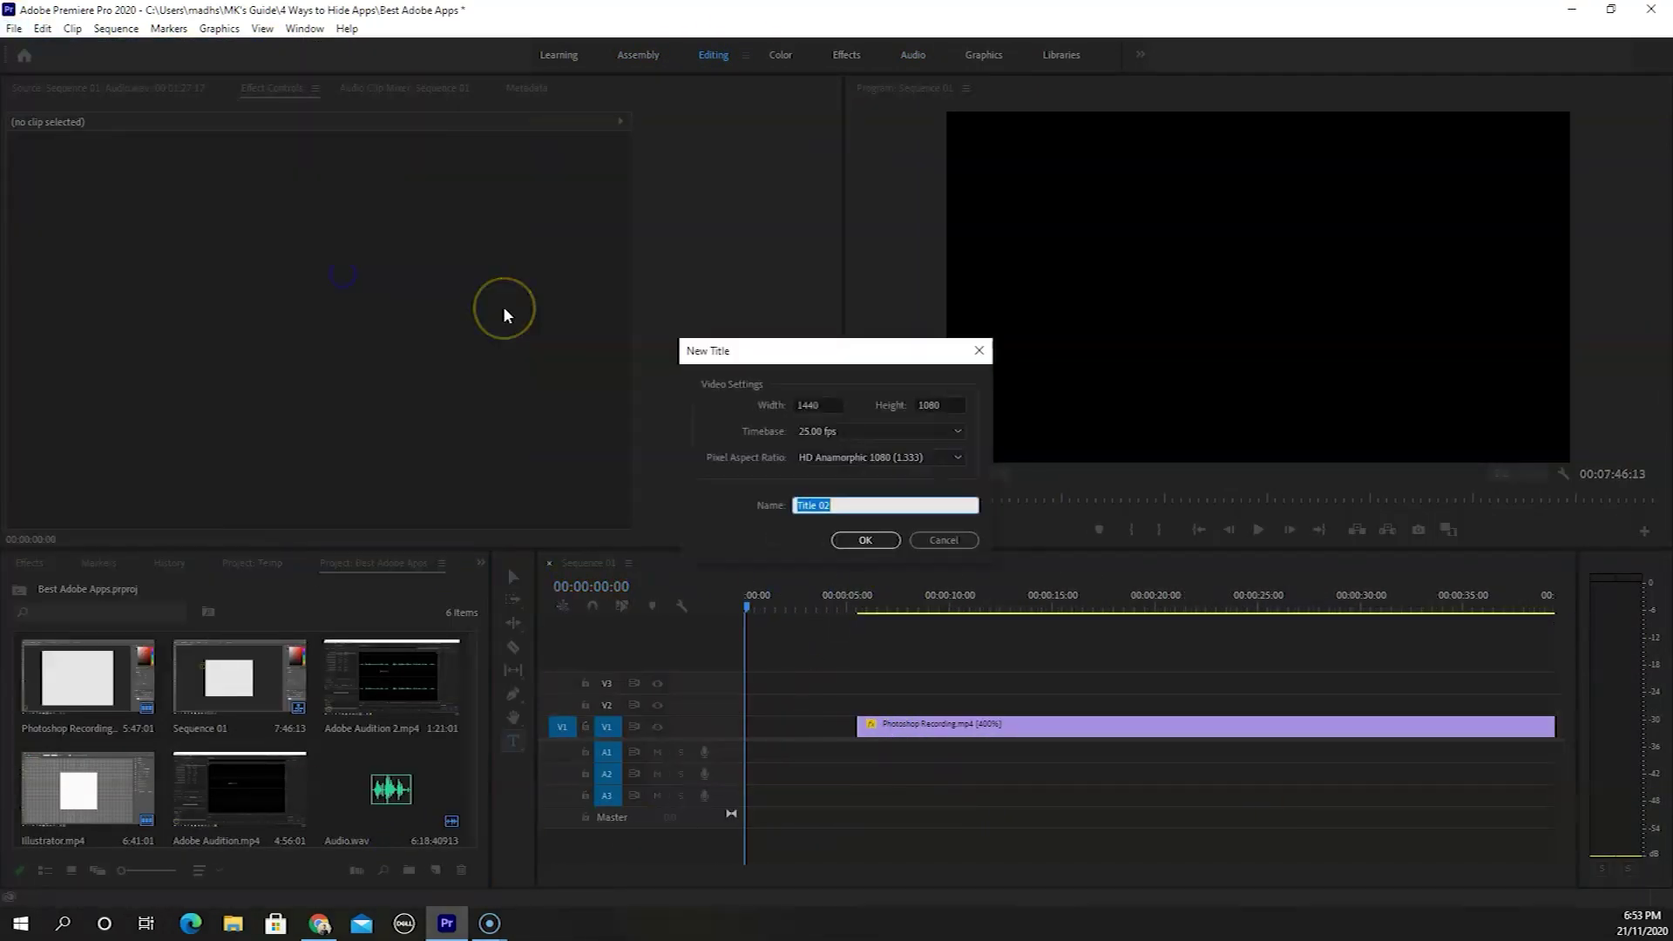
key(Return)
click(1312, 128)
- Apply the Lightning effect to the Intro clip
click(898, 737)
click(45, 570)
drag(81, 783, 793, 723)
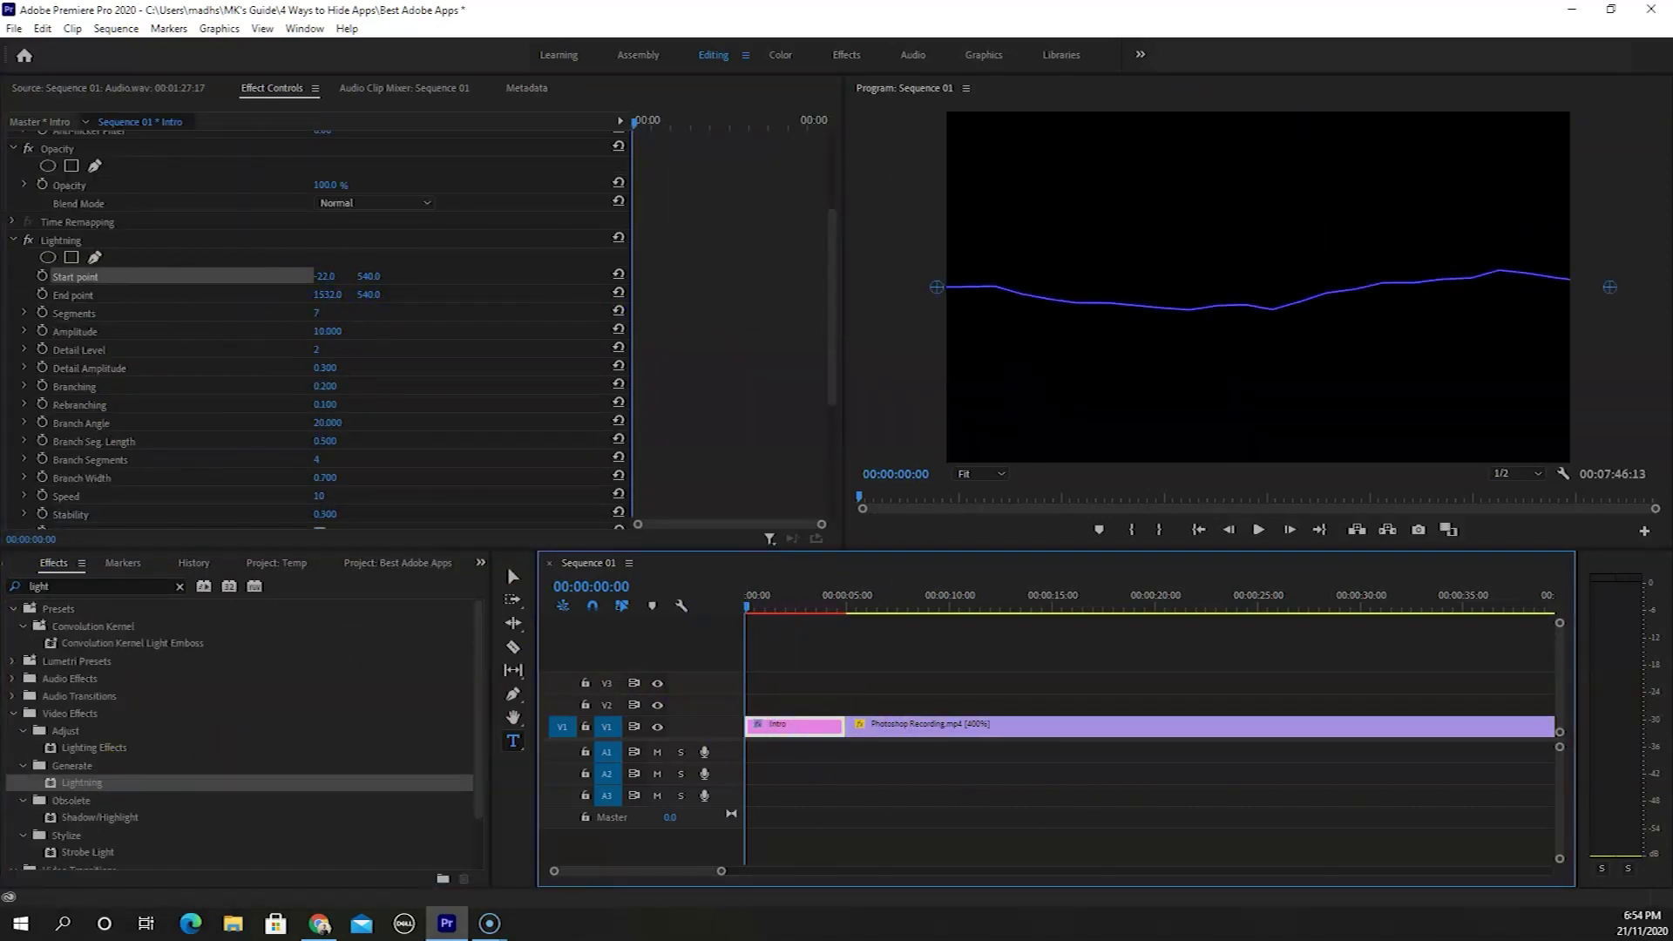
click(386, 563)
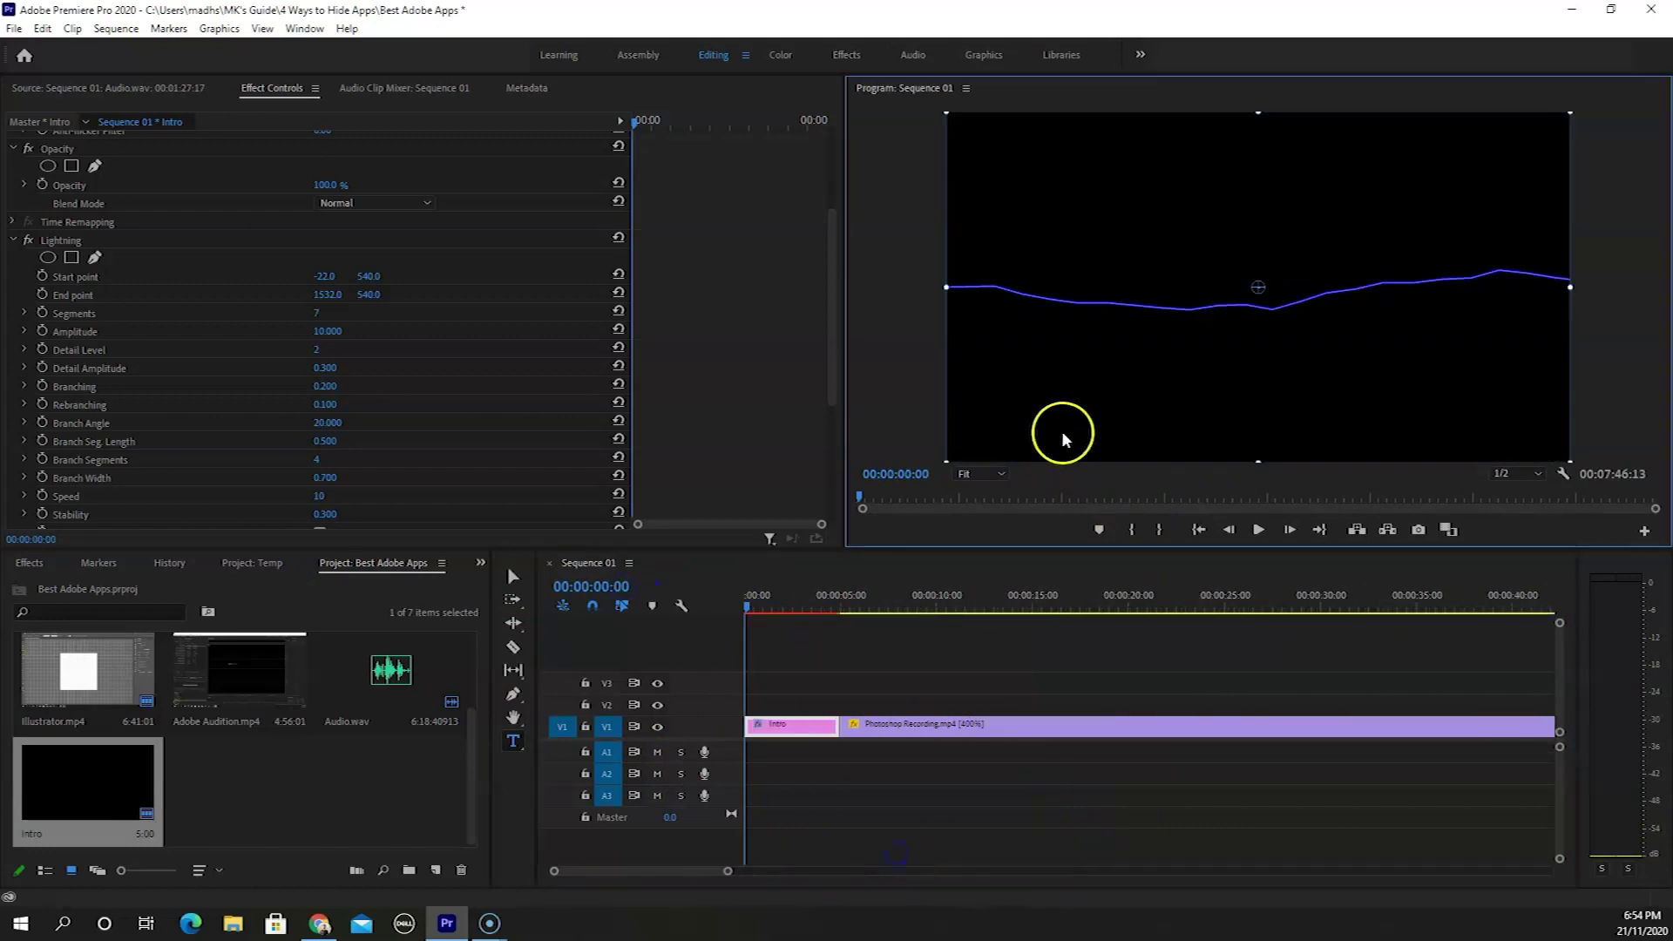
- Add white MK's Guide text over the video in the Program monitor
click(1082, 362)
click(1082, 361)
text(MK's Guide)
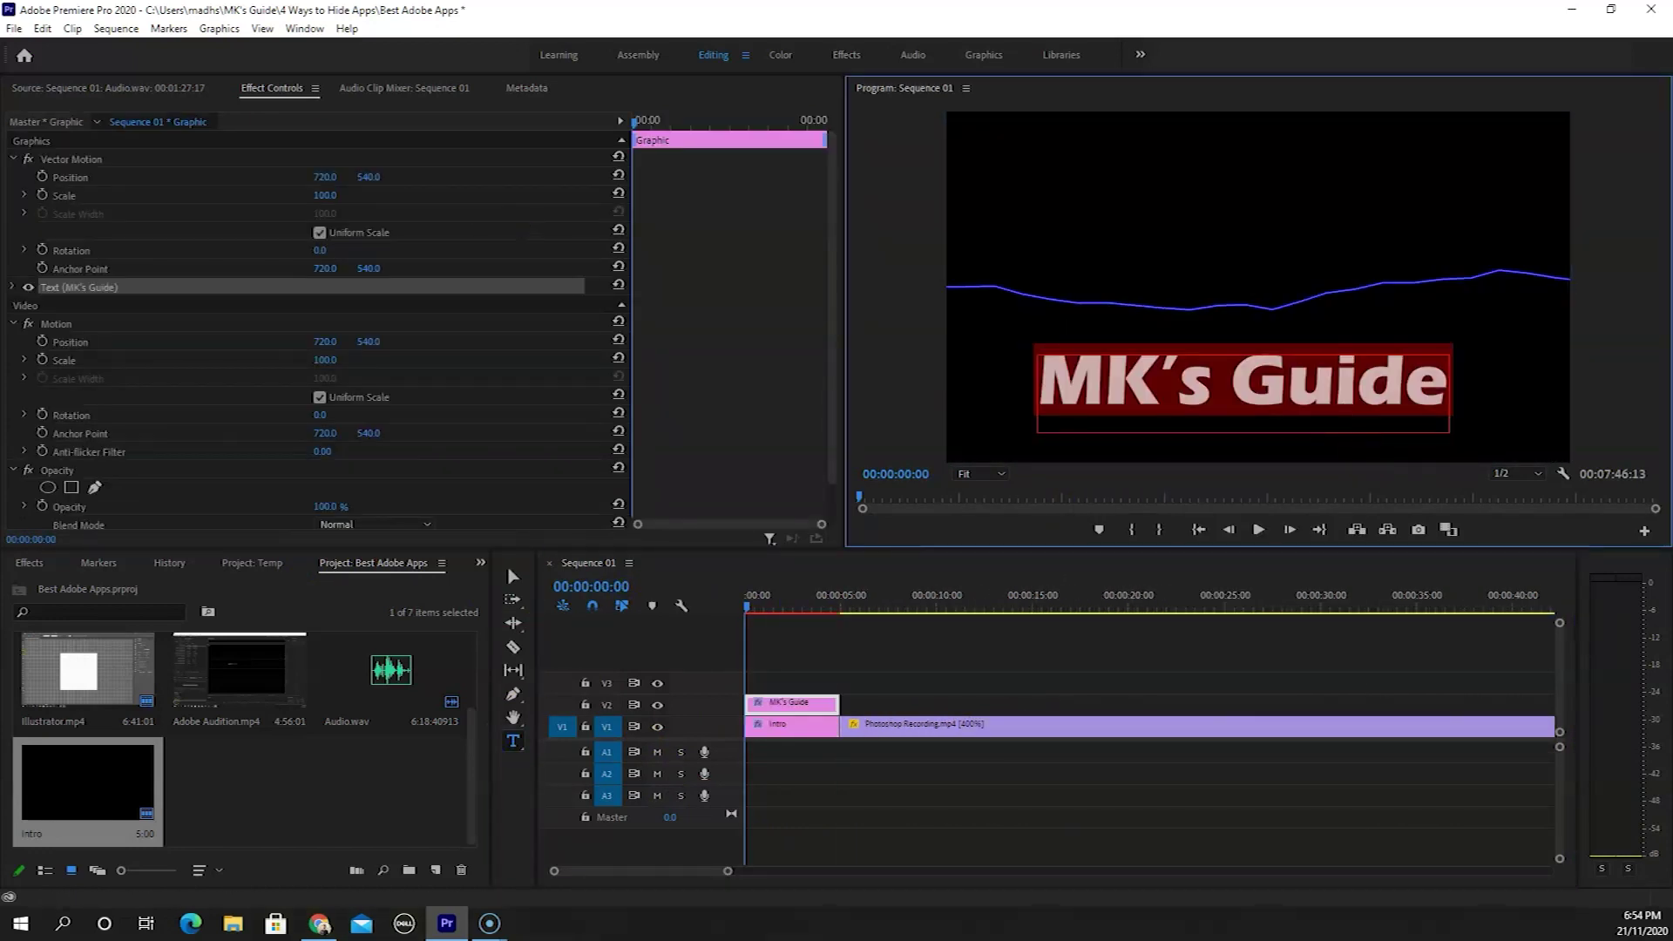
click(1193, 417)
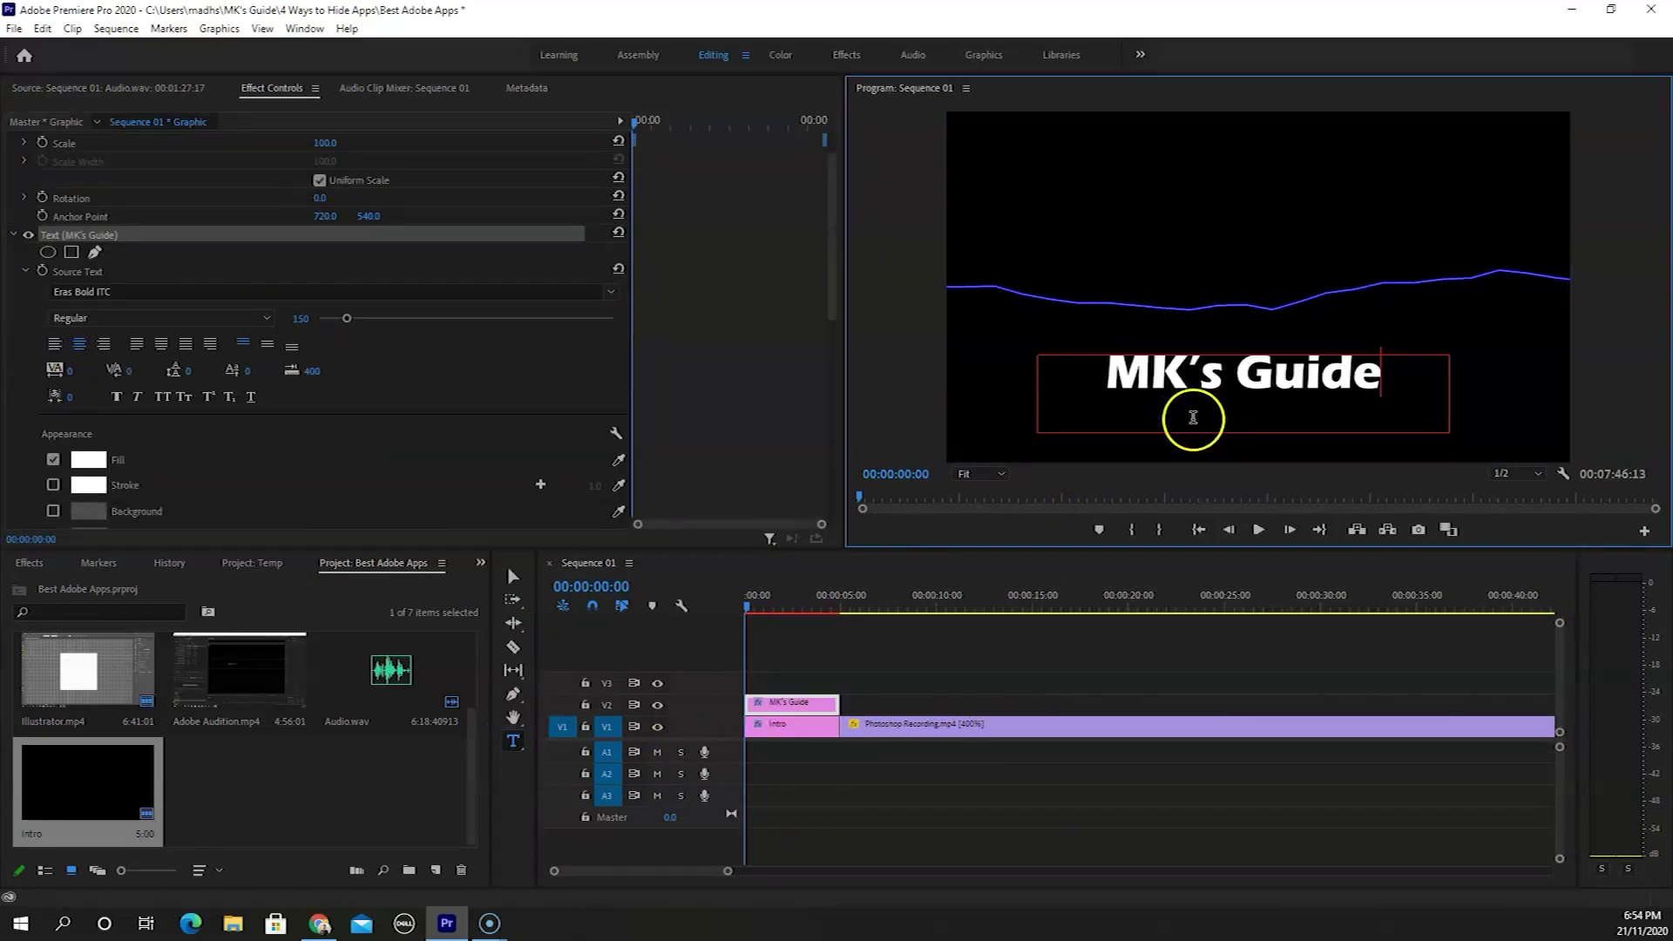
click(778, 675)
- Adjust the opacity of the MK's Guide graphic clip
scroll(261, 349, down, 5)
click(337, 484)
click(791, 702)
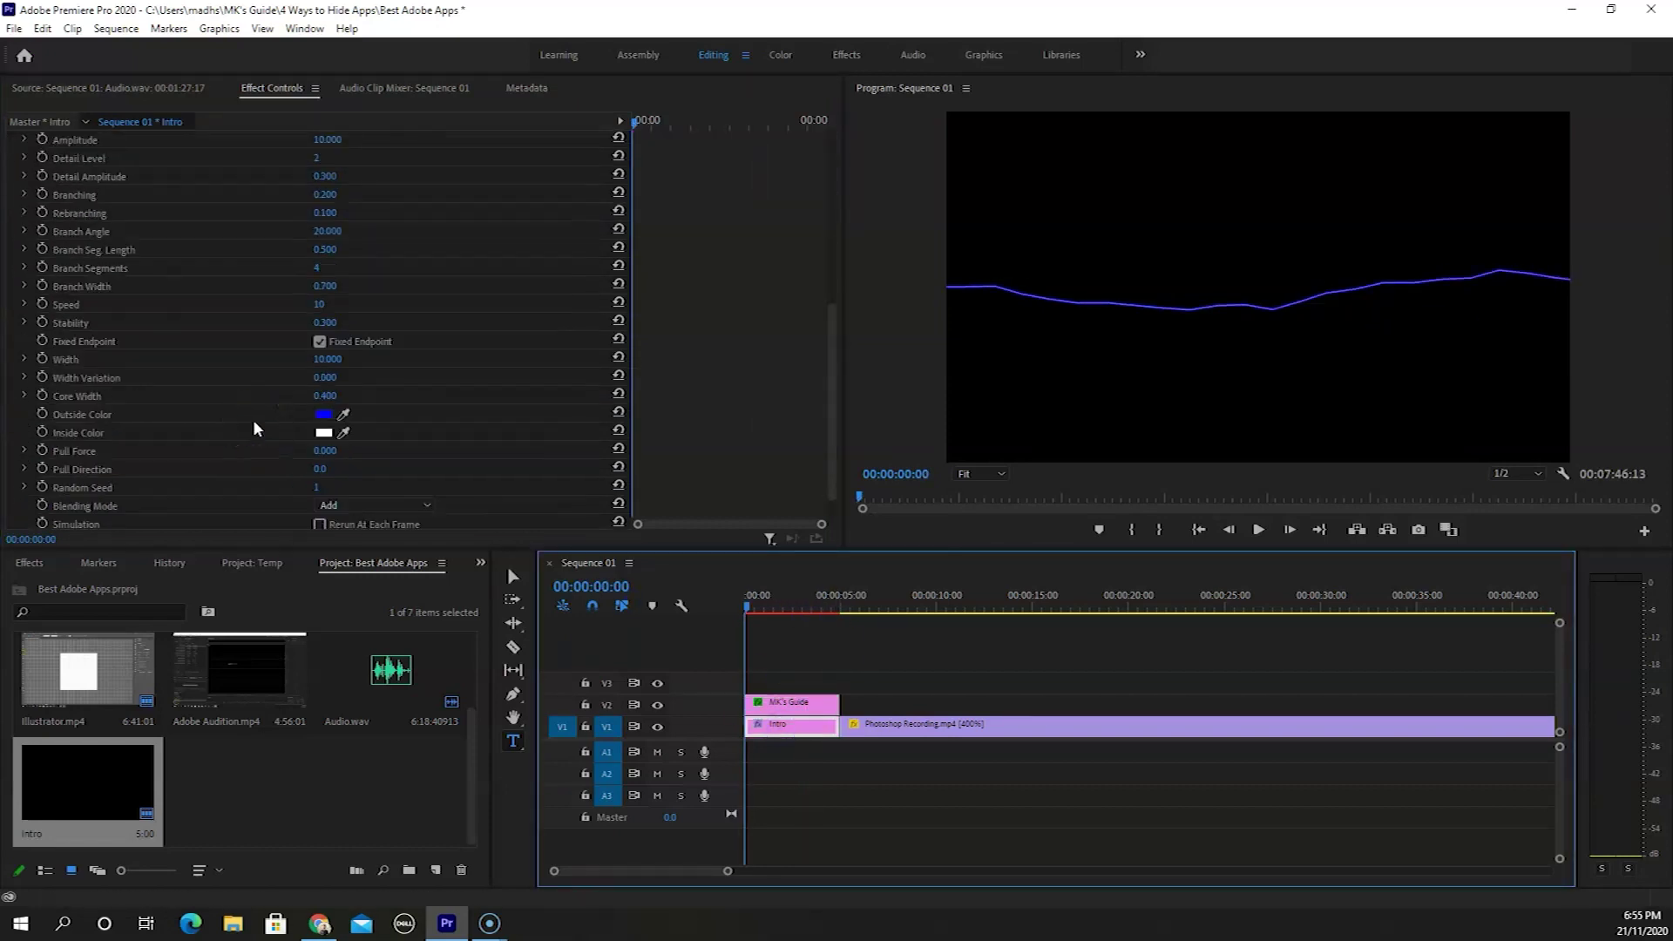
scroll(97, 253, up, 5)
scroll(331, 296, down, 3)
scroll(306, 253, down, 5)
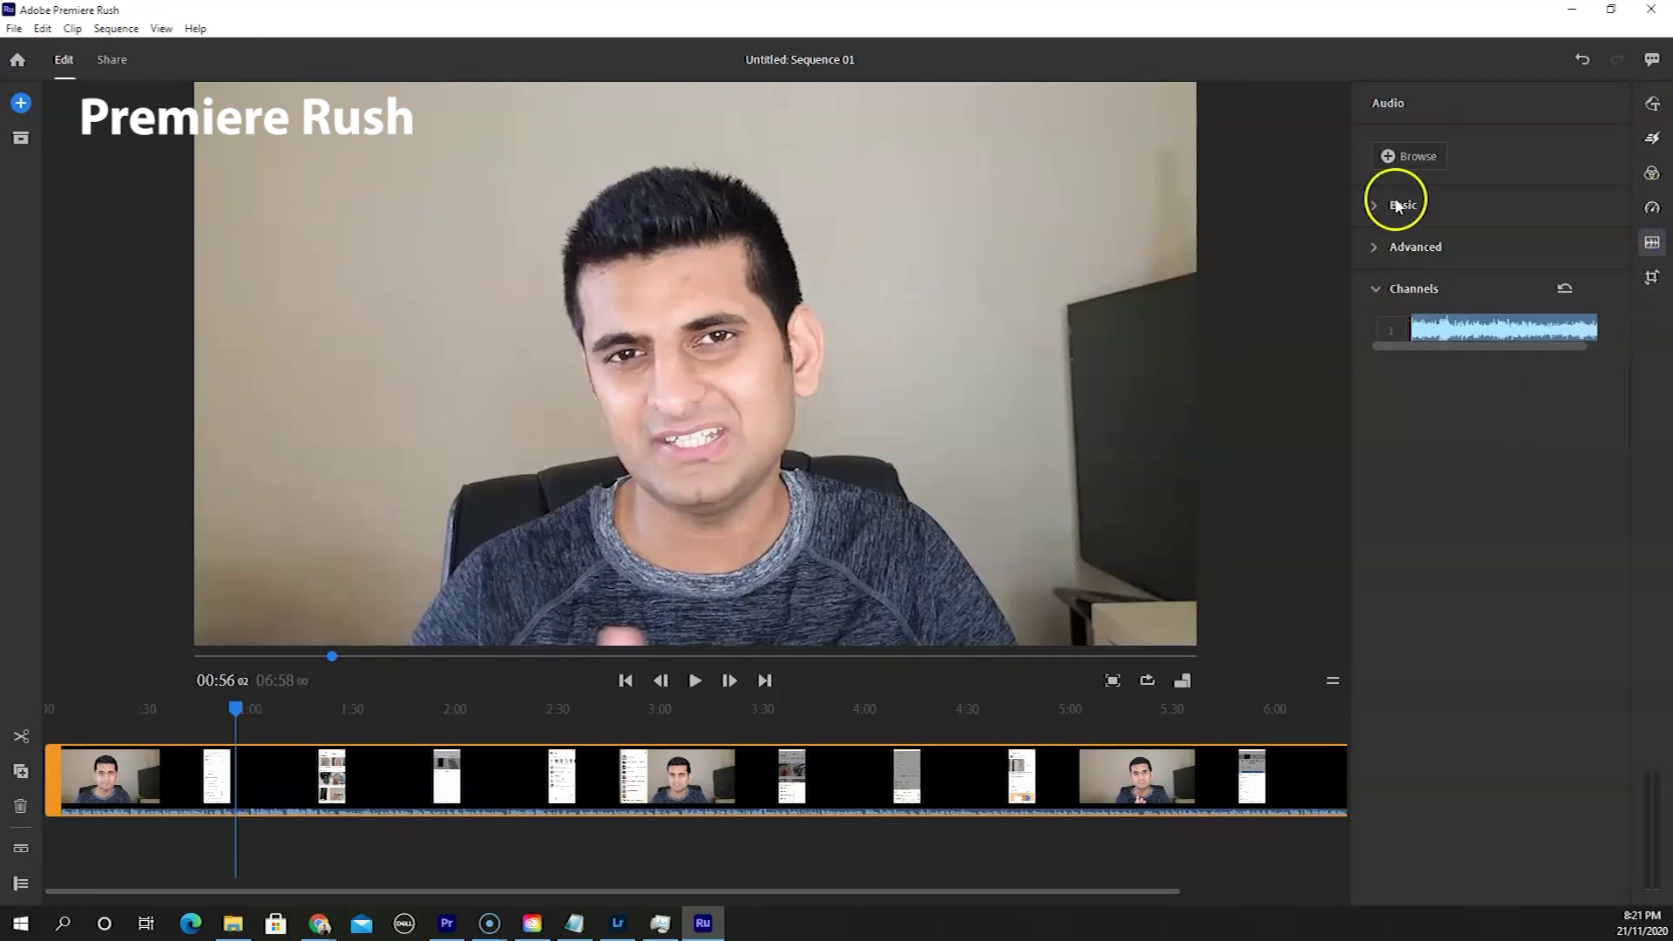
- Add the Blues Porchlight soundtrack and move it to the start of the timeline
click(1394, 205)
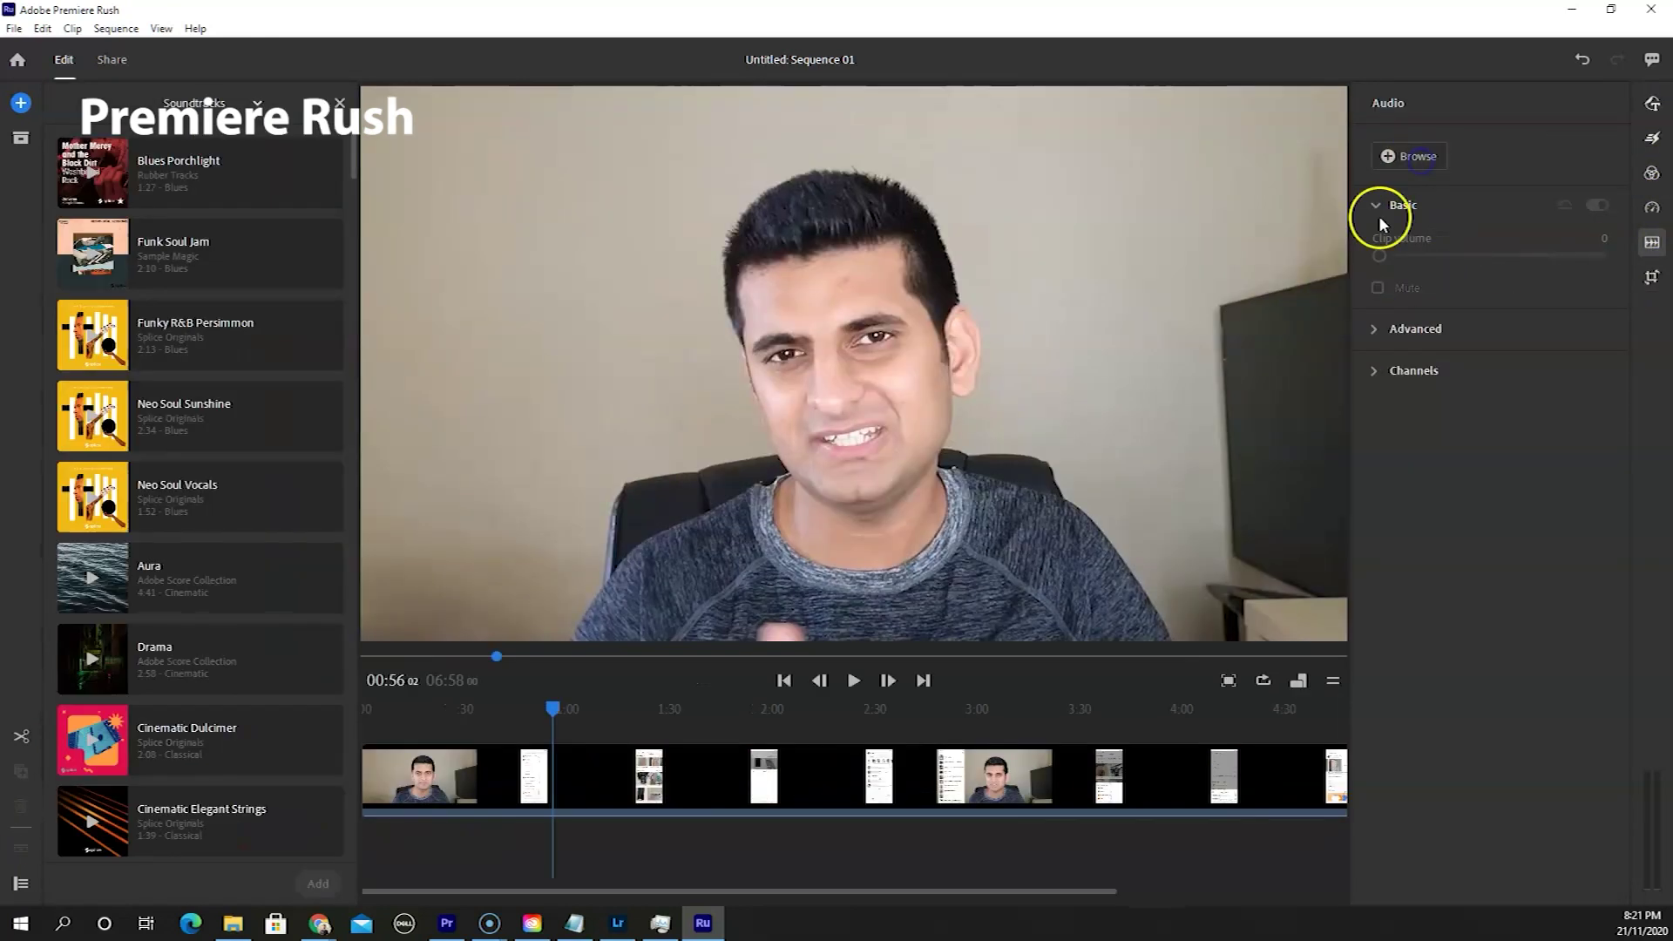
click(201, 173)
click(318, 884)
drag(802, 801, 605, 802)
click(620, 802)
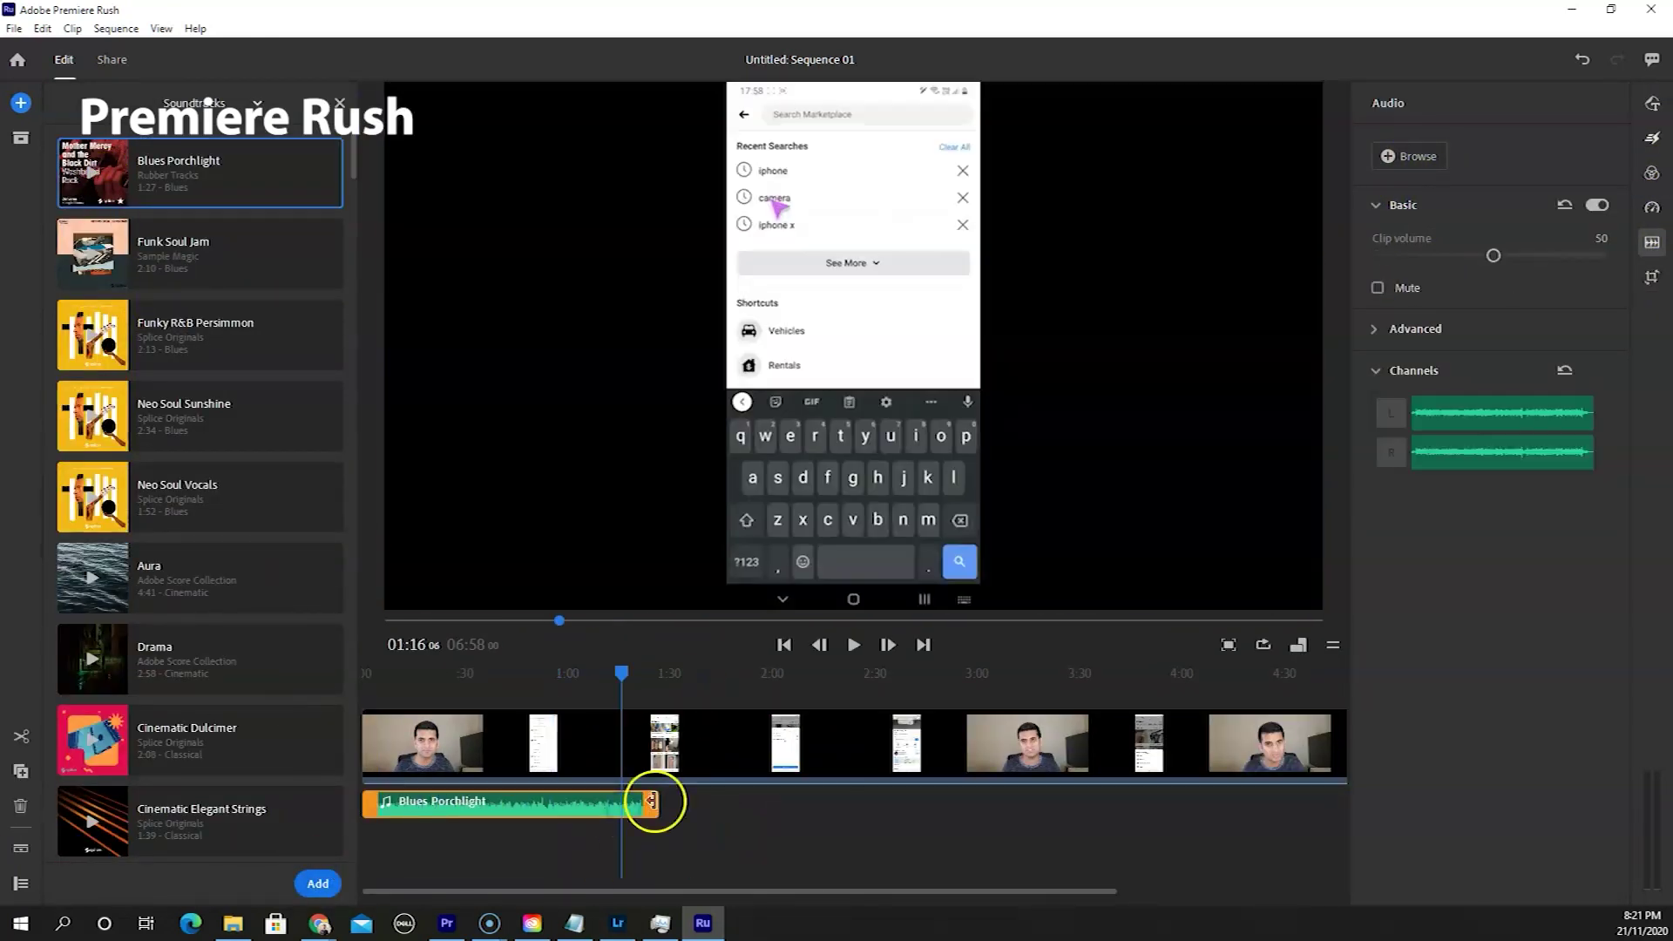
- Detach the main video clip's audio onto its own track
click(1415, 328)
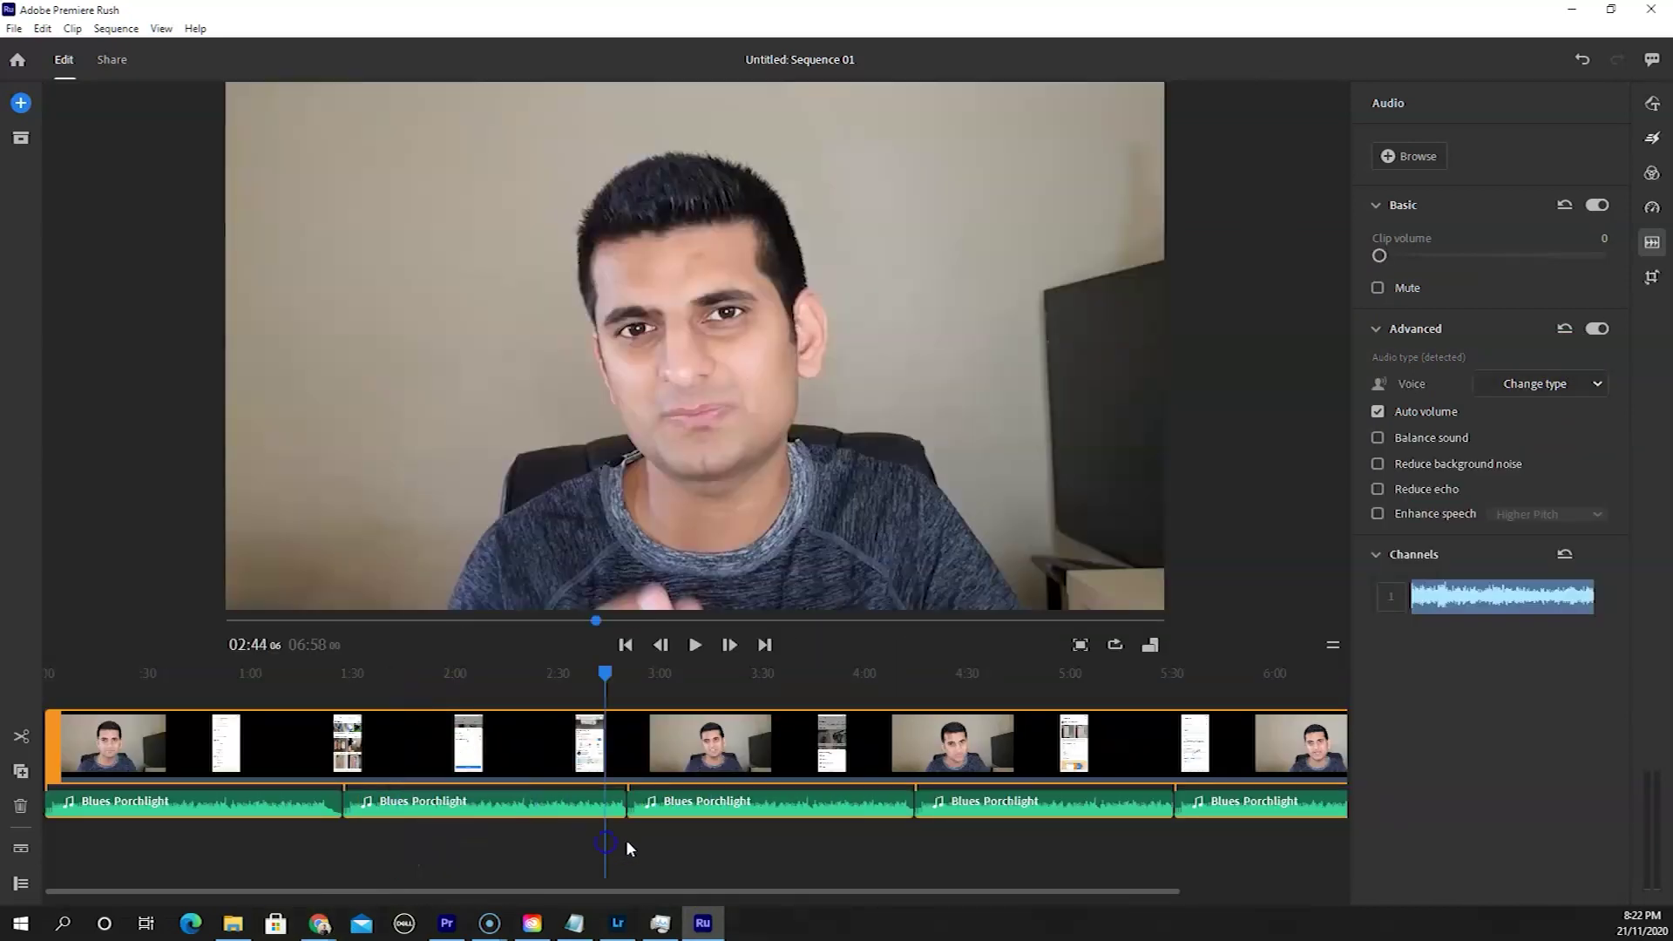
click(78, 754)
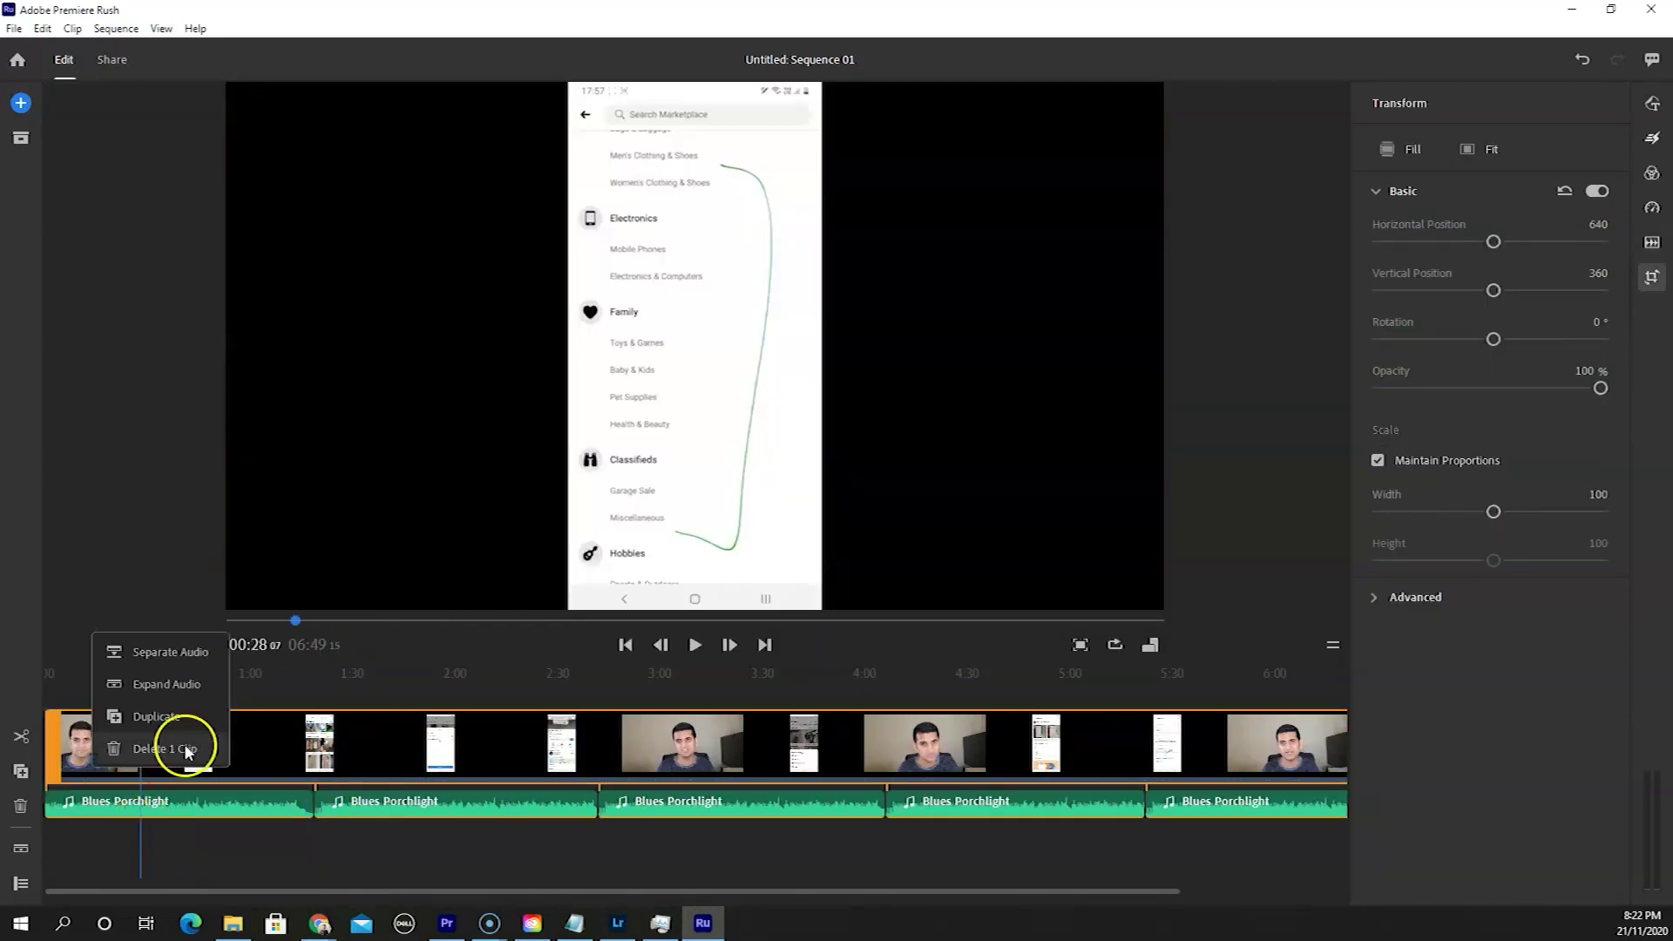
click(179, 739)
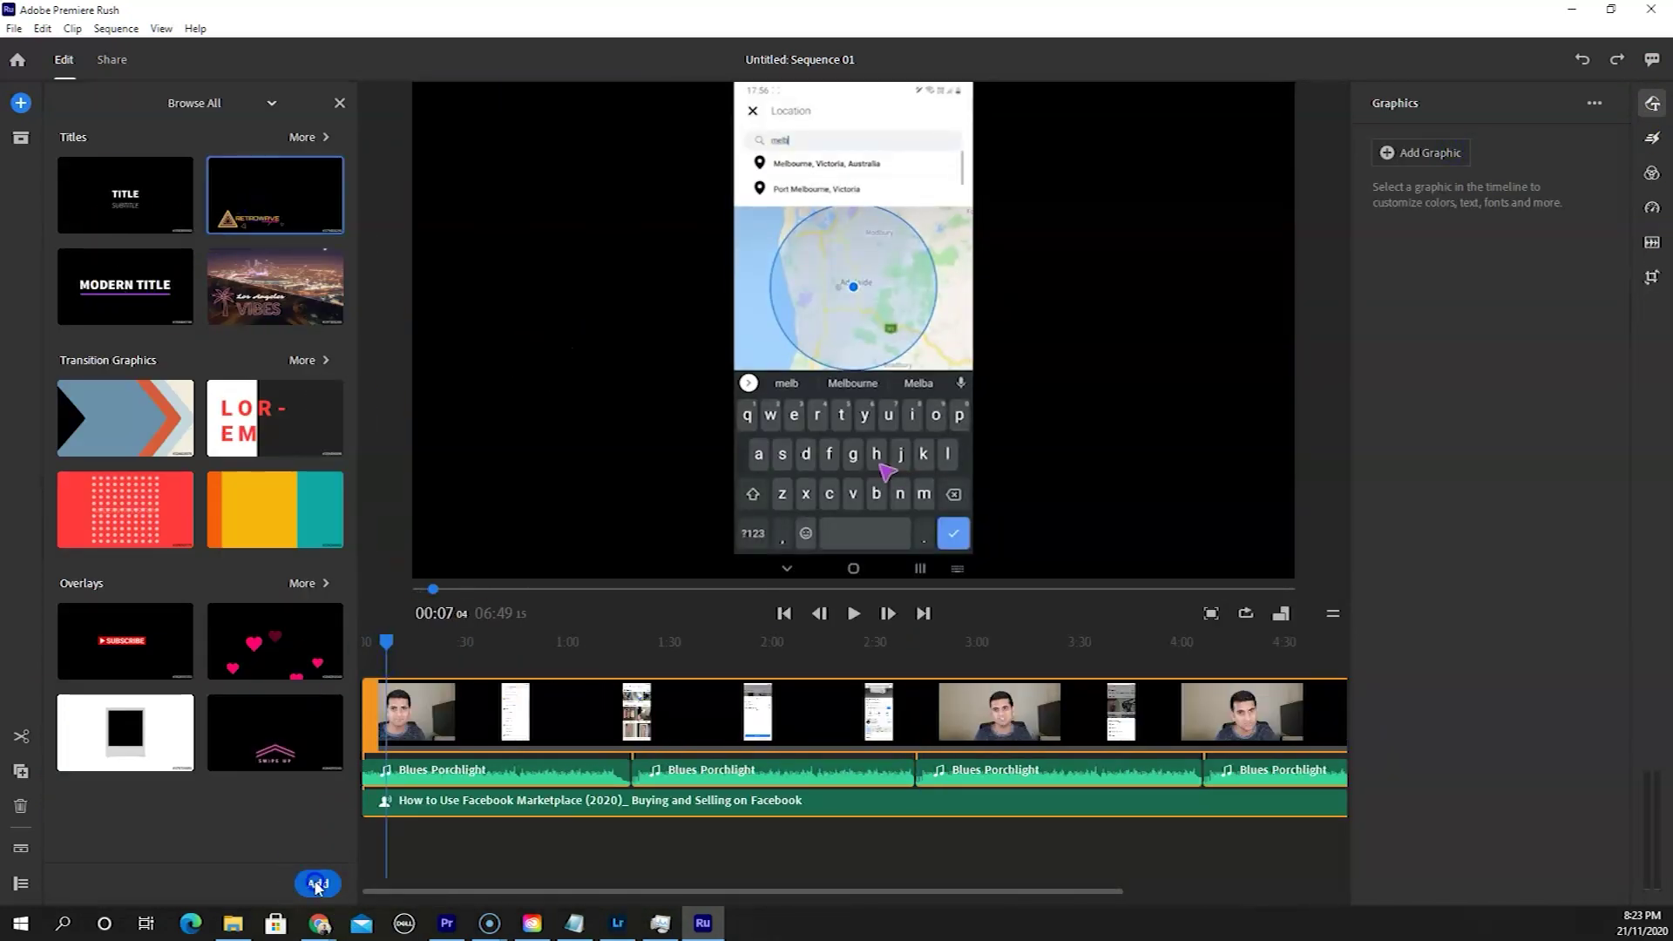
- Add the Retrowave title, preview it, and try the Cinematic colour look
click(317, 884)
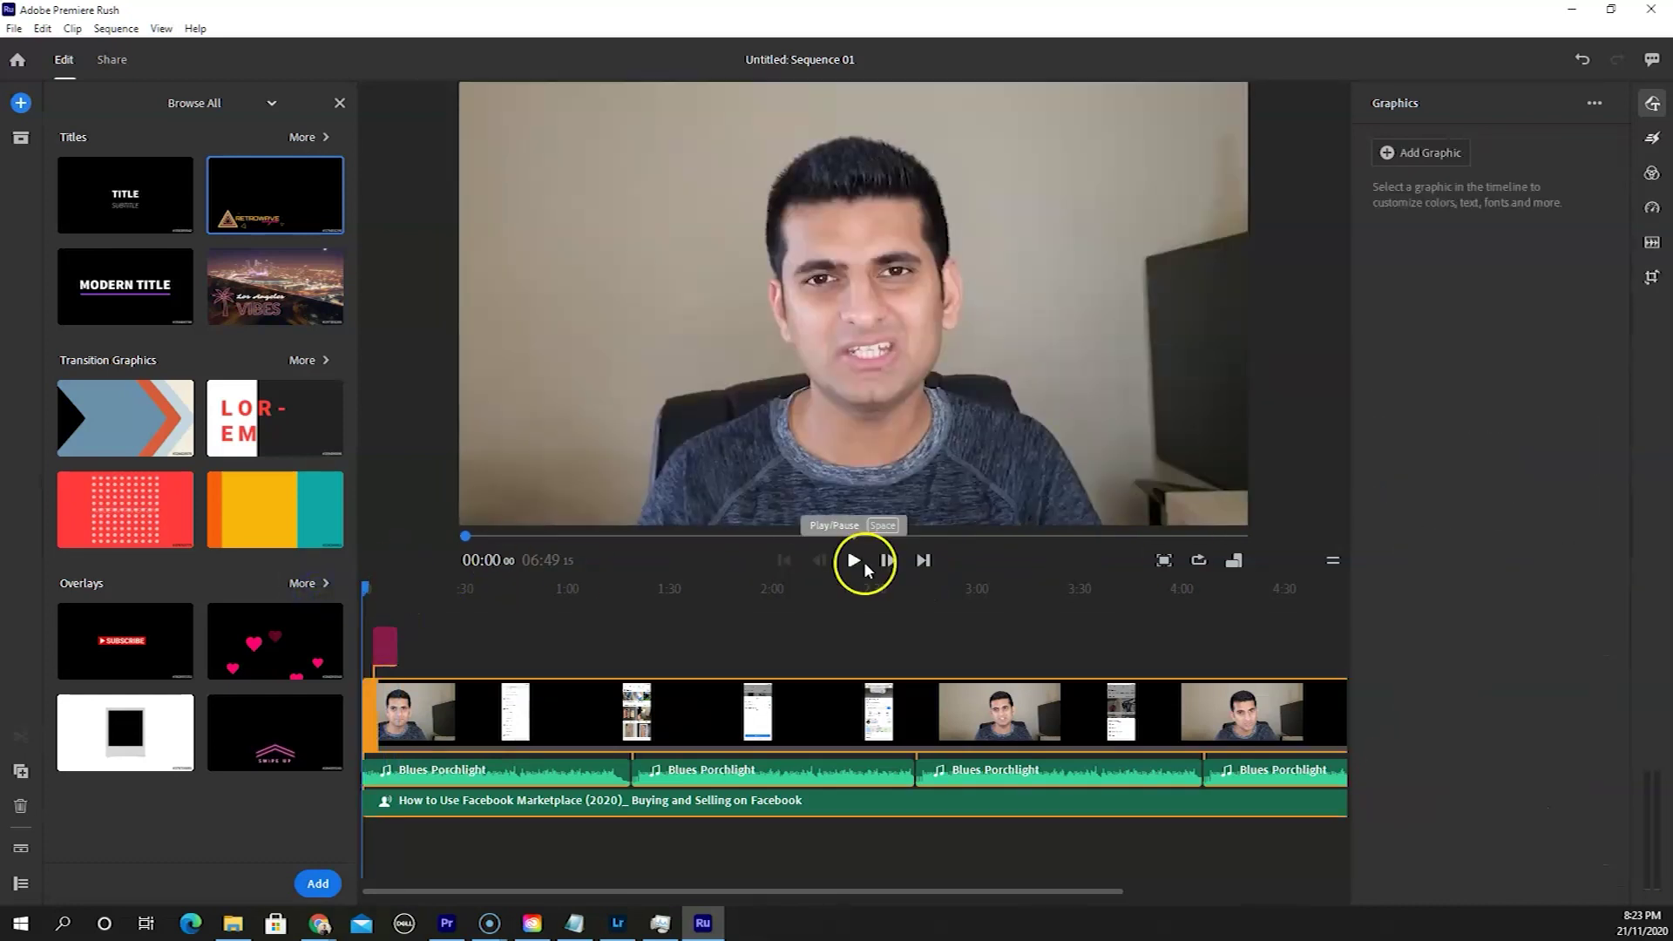
click(865, 569)
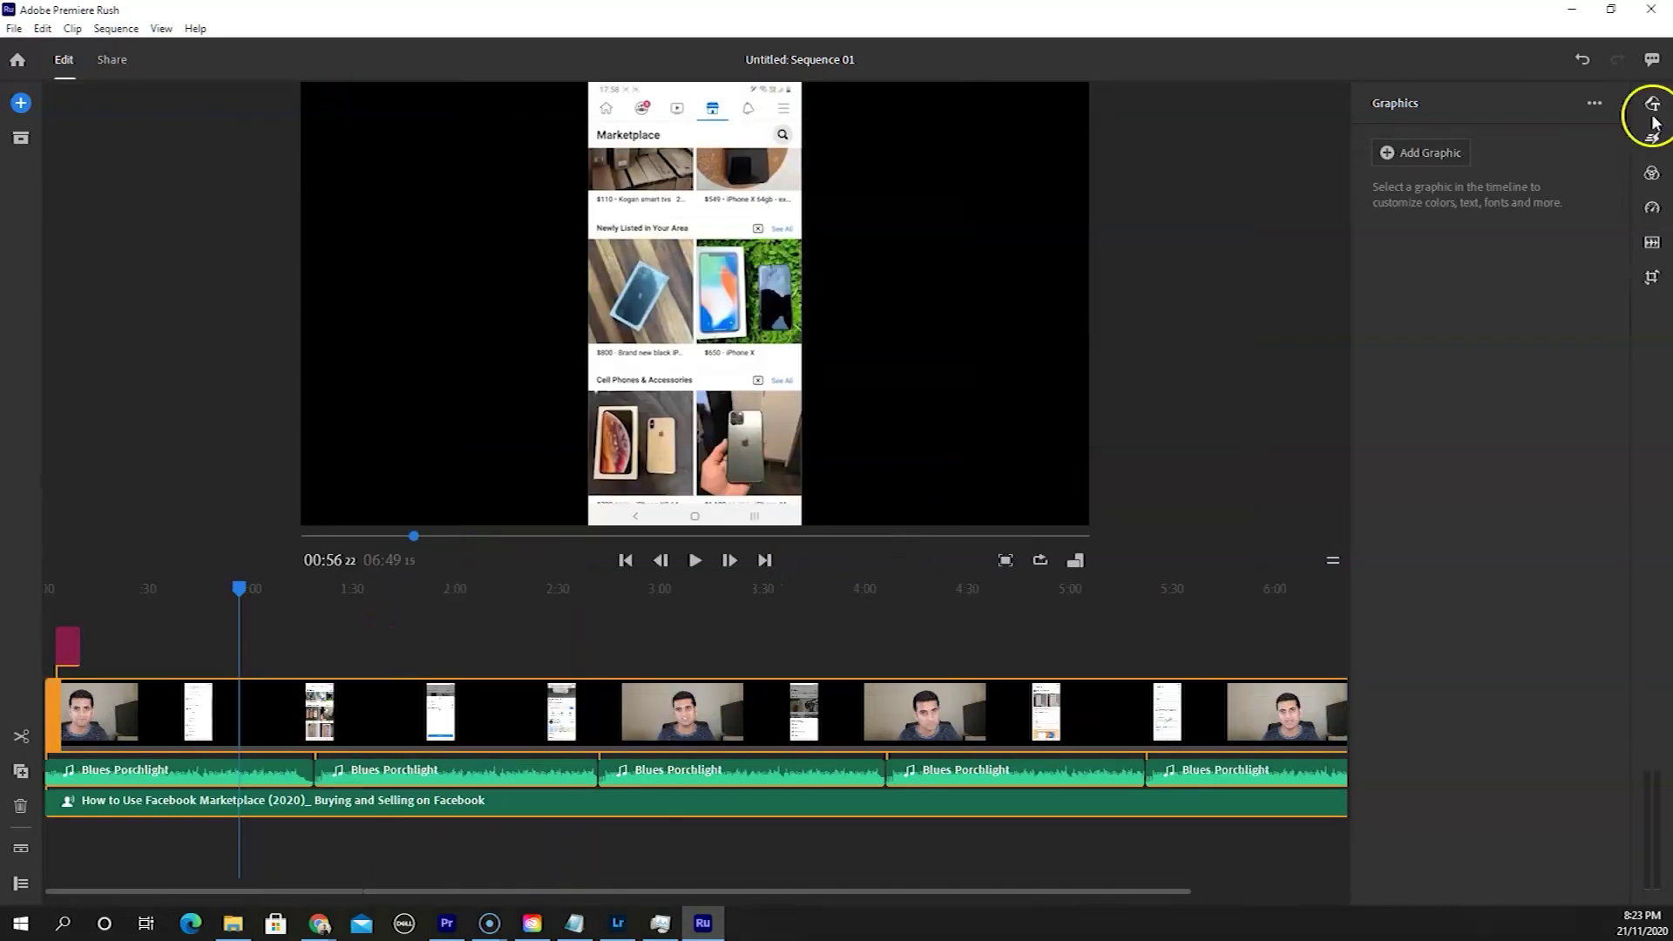
click(1652, 138)
click(1652, 173)
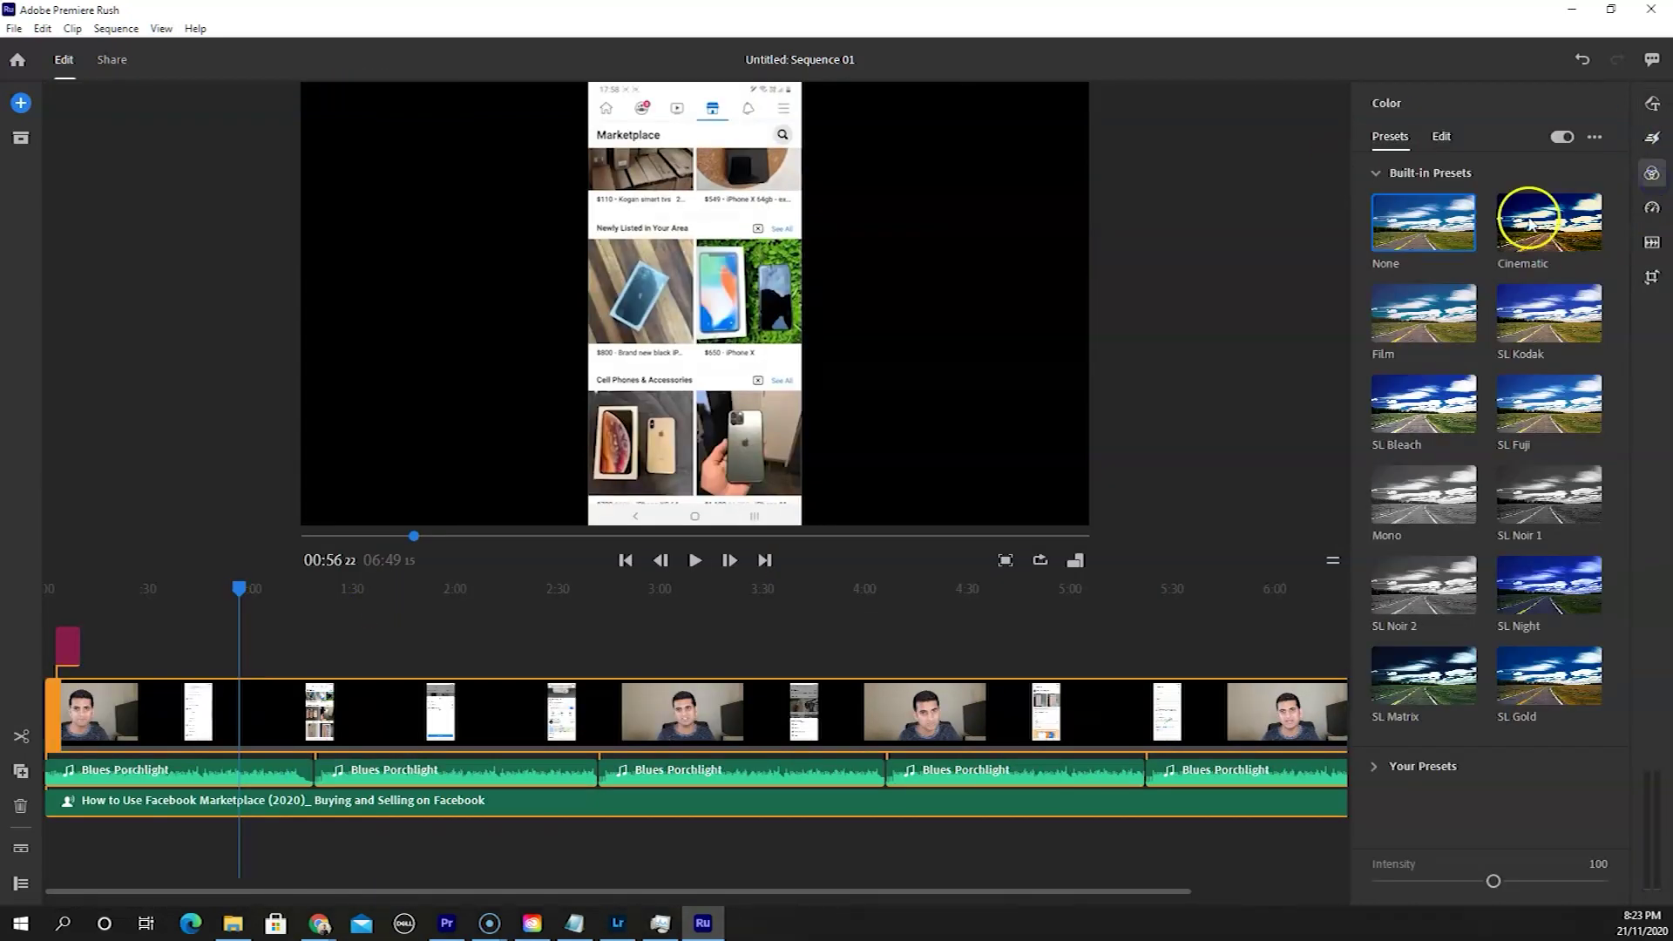
click(122, 589)
- Strengthen background noise reduction on the voice audio and go to the Share screen
click(1659, 245)
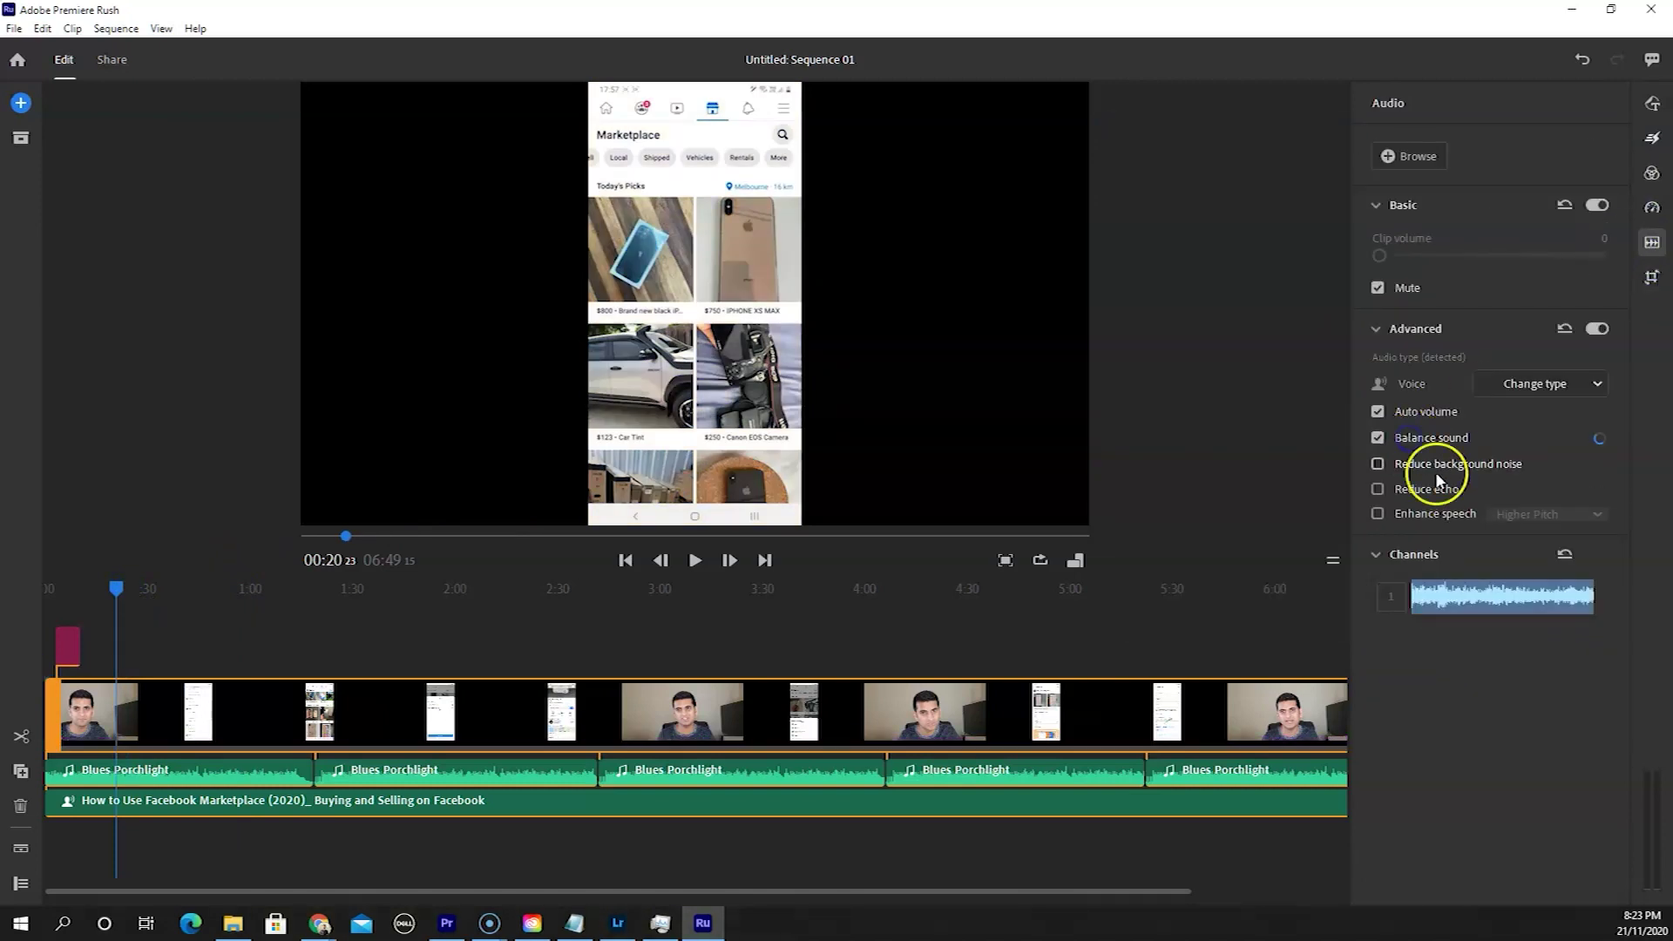
drag(1490, 519, 1504, 524)
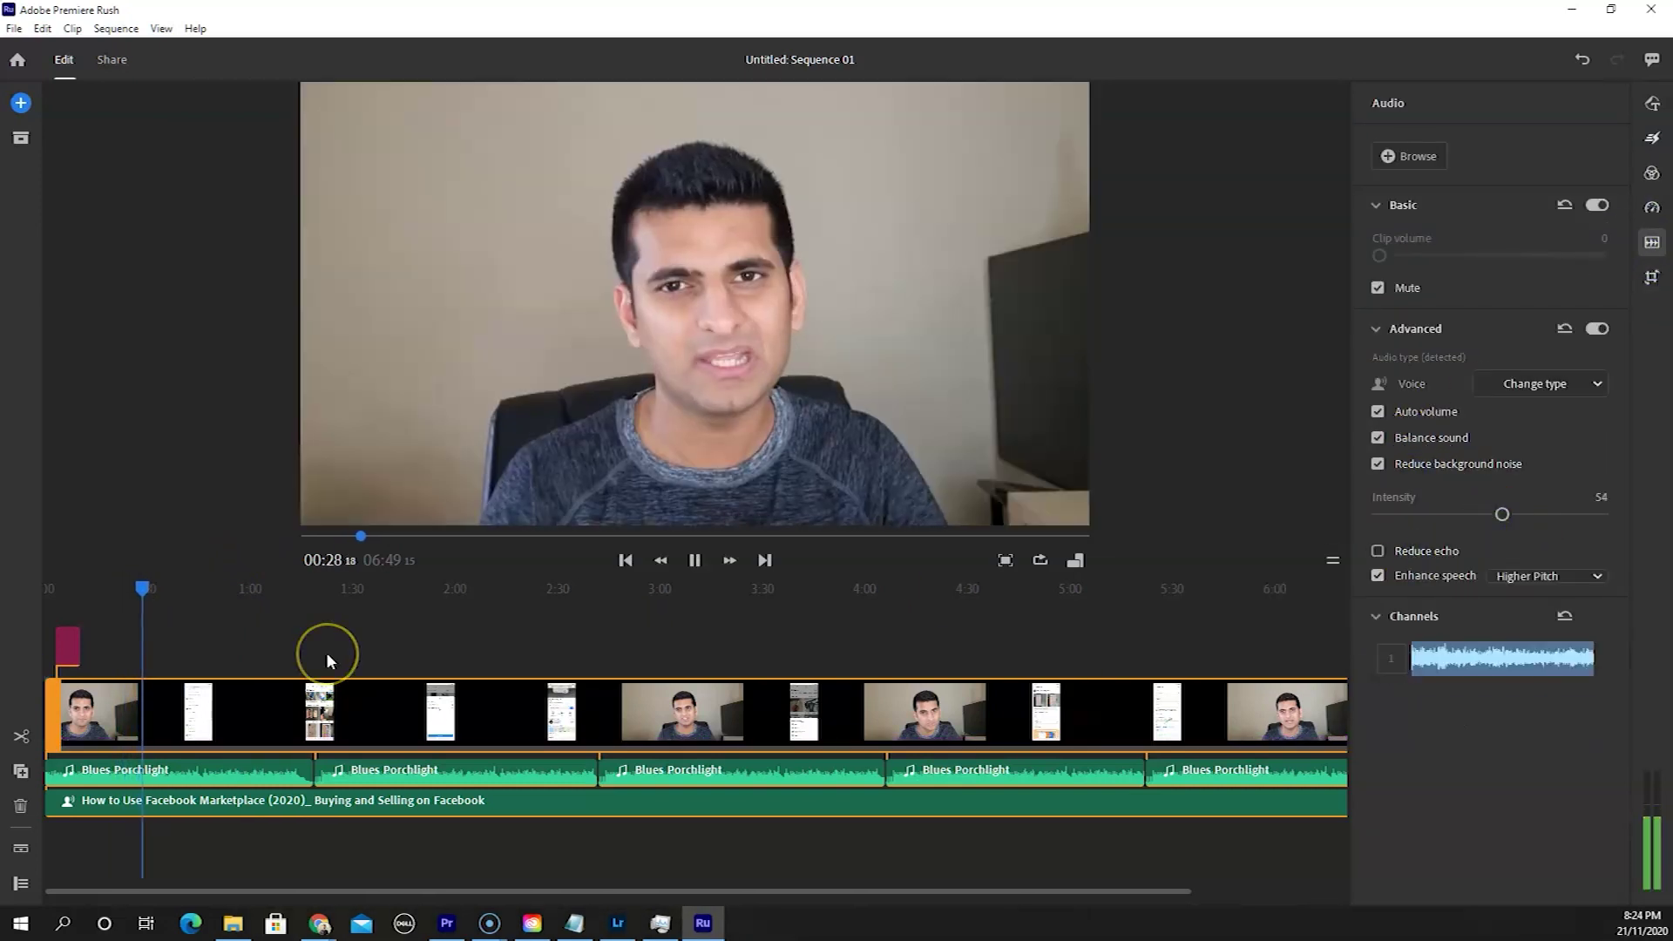
click(44, 92)
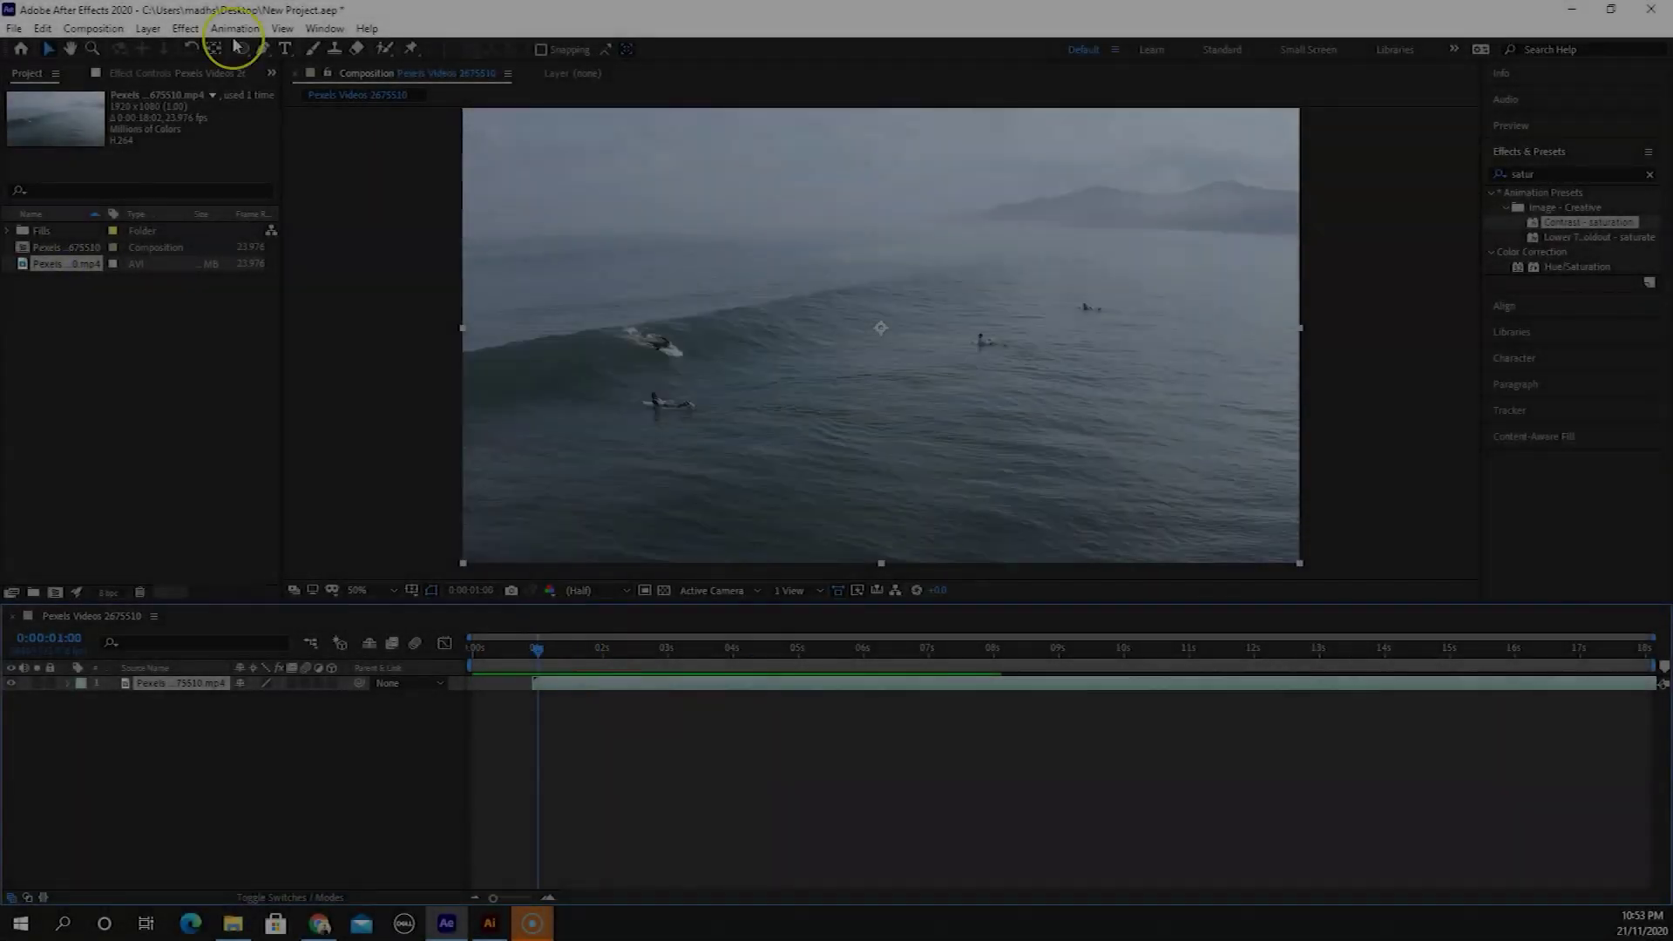
- Replace the accidental mask with an ellipse shape layer at the frame's upper left
mouse_move(521, 155)
mouse_down()
mouse_move(553, 212)
mouse_move(623, 257)
mouse_up()
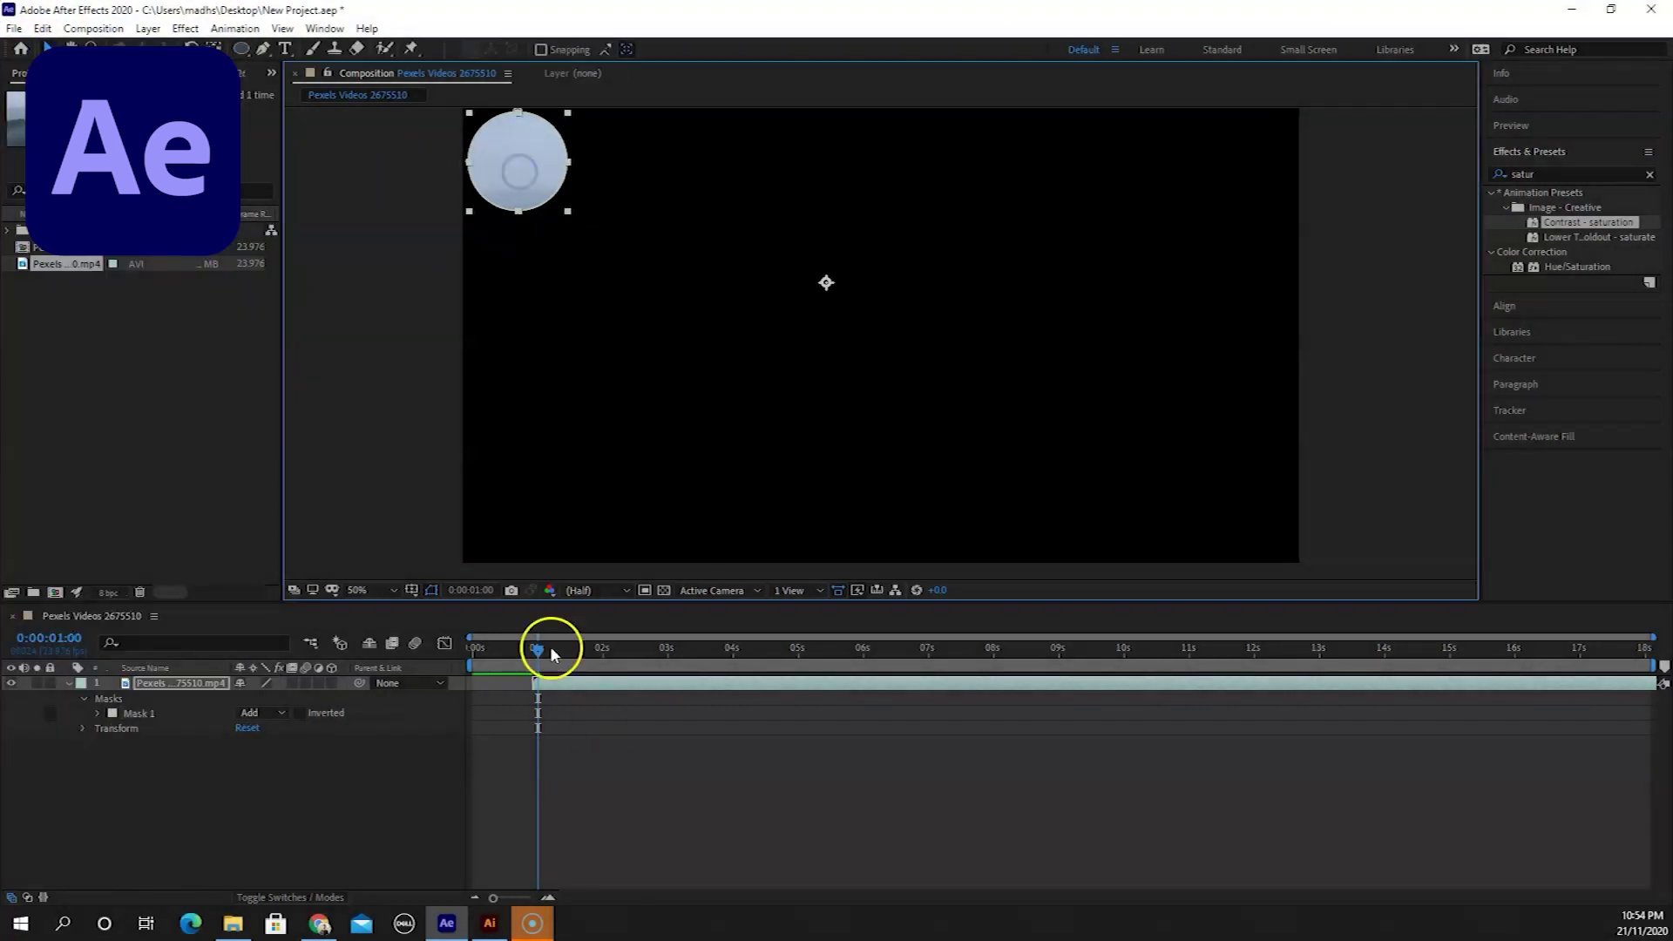
key(ctrl+z)
click(698, 747)
drag(474, 119, 577, 220)
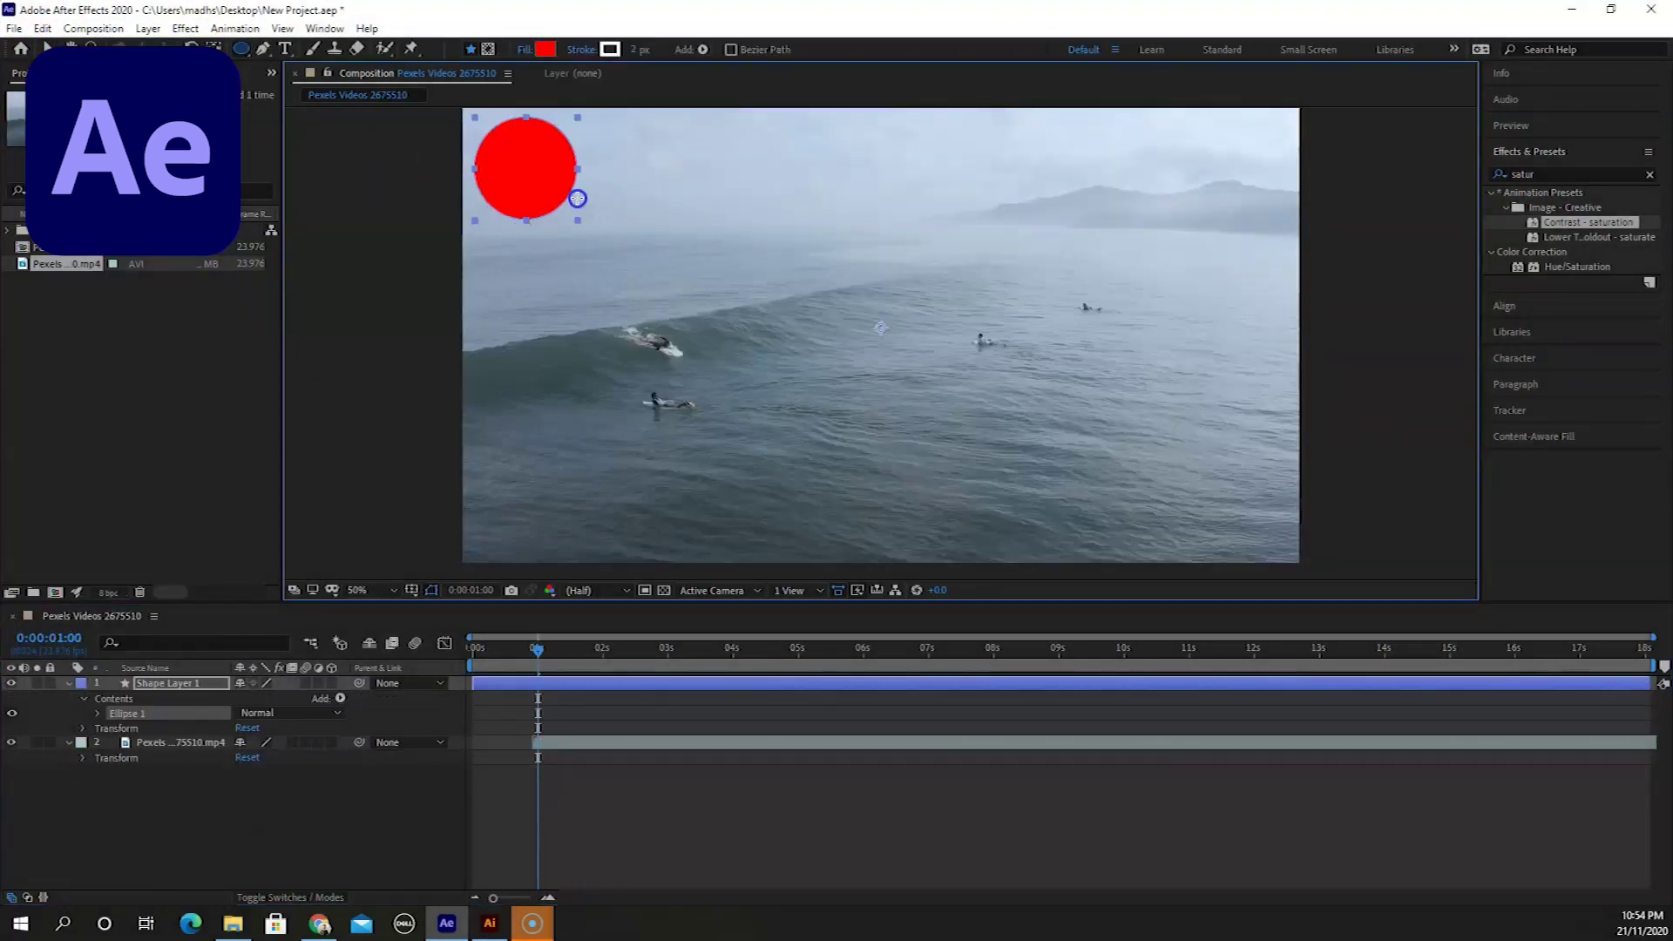
click(537, 649)
key(Home)
key(v)
drag(503, 166, 498, 178)
- Set the circle's fill colour to white
click(685, 49)
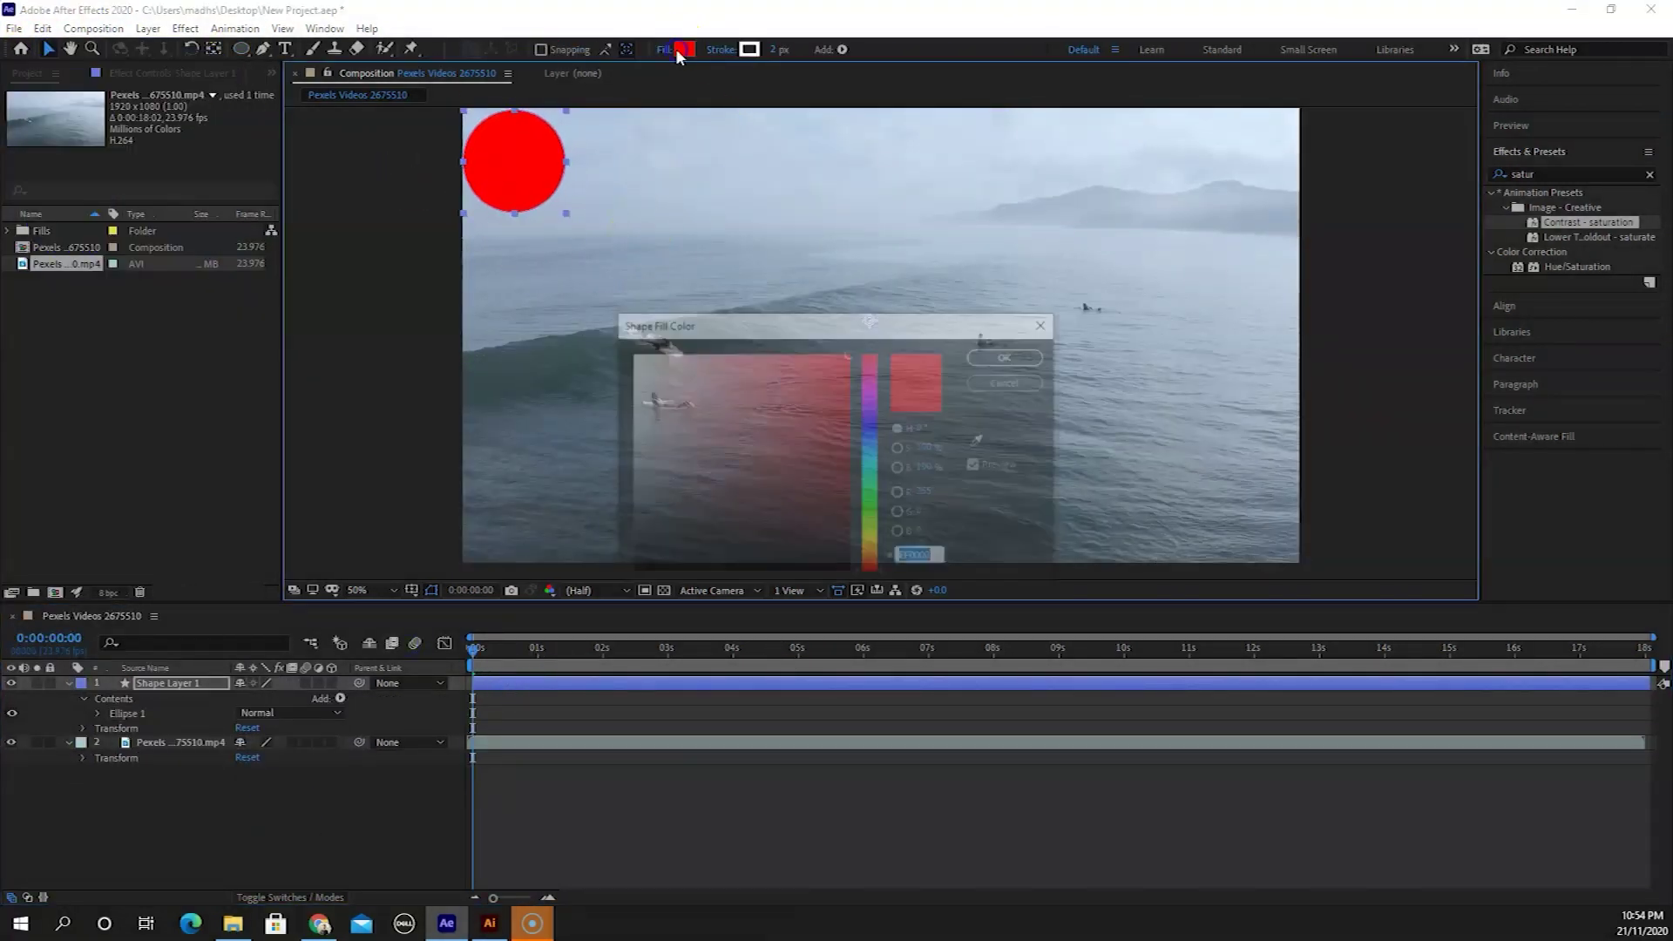
click(642, 355)
click(915, 552)
click(99, 713)
click(113, 758)
key(space)
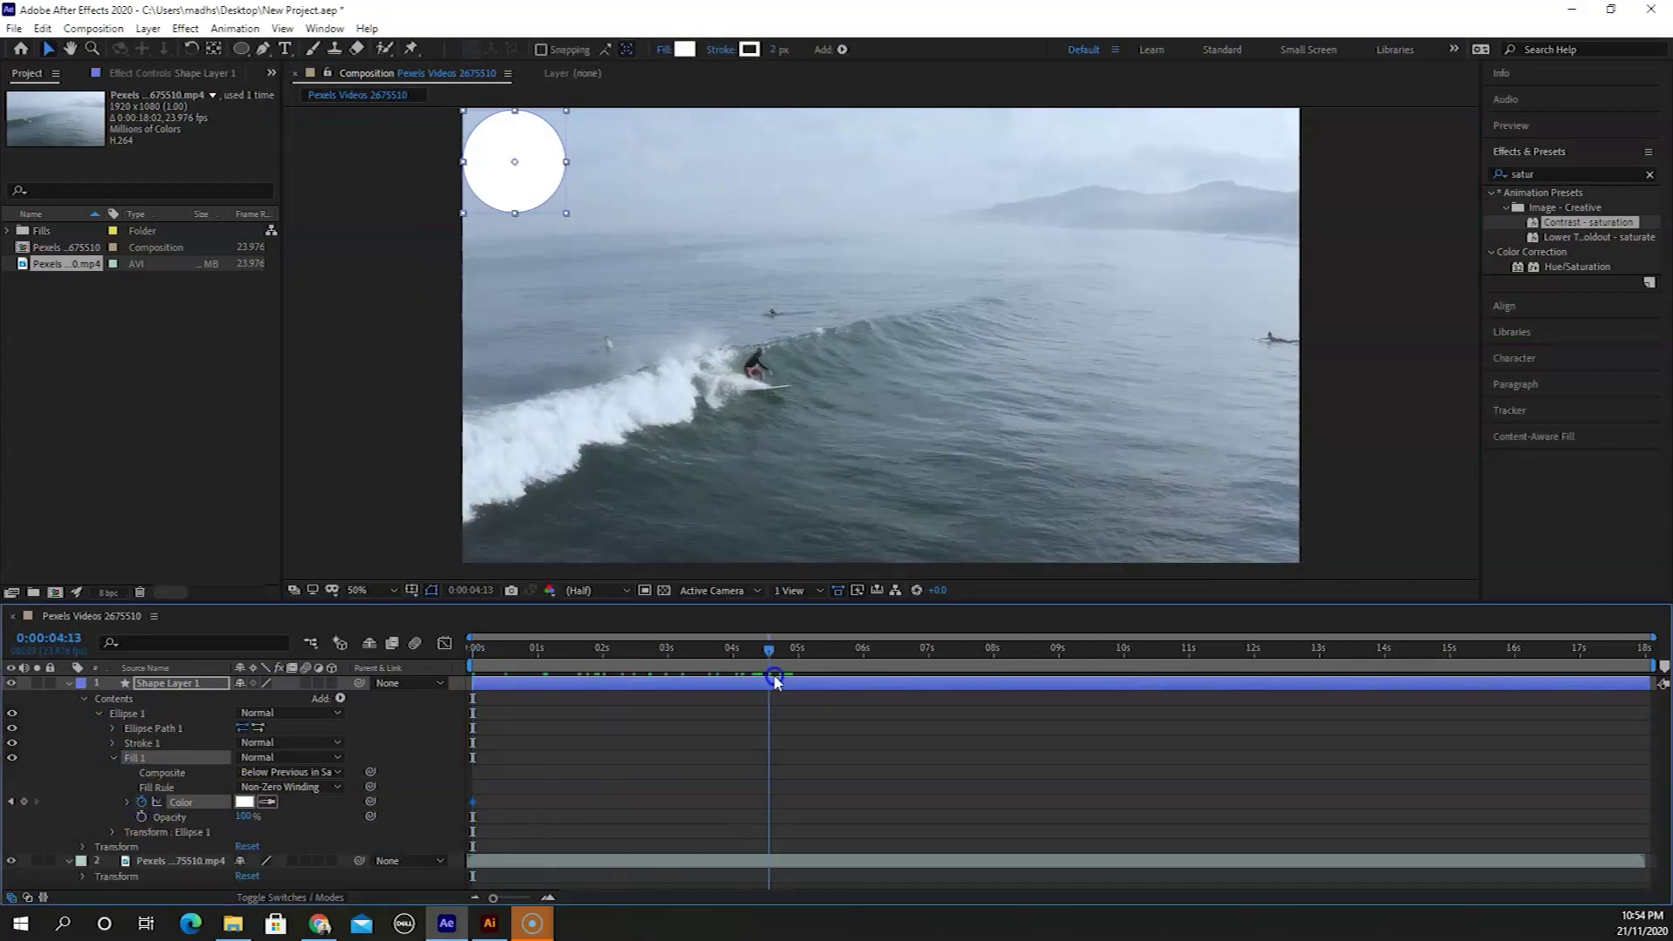
- Keyframe the circle's position at 0 s, then at 5 s move it bottom-right and make it green
click(217, 832)
scroll(226, 811, down, 2)
click(141, 763)
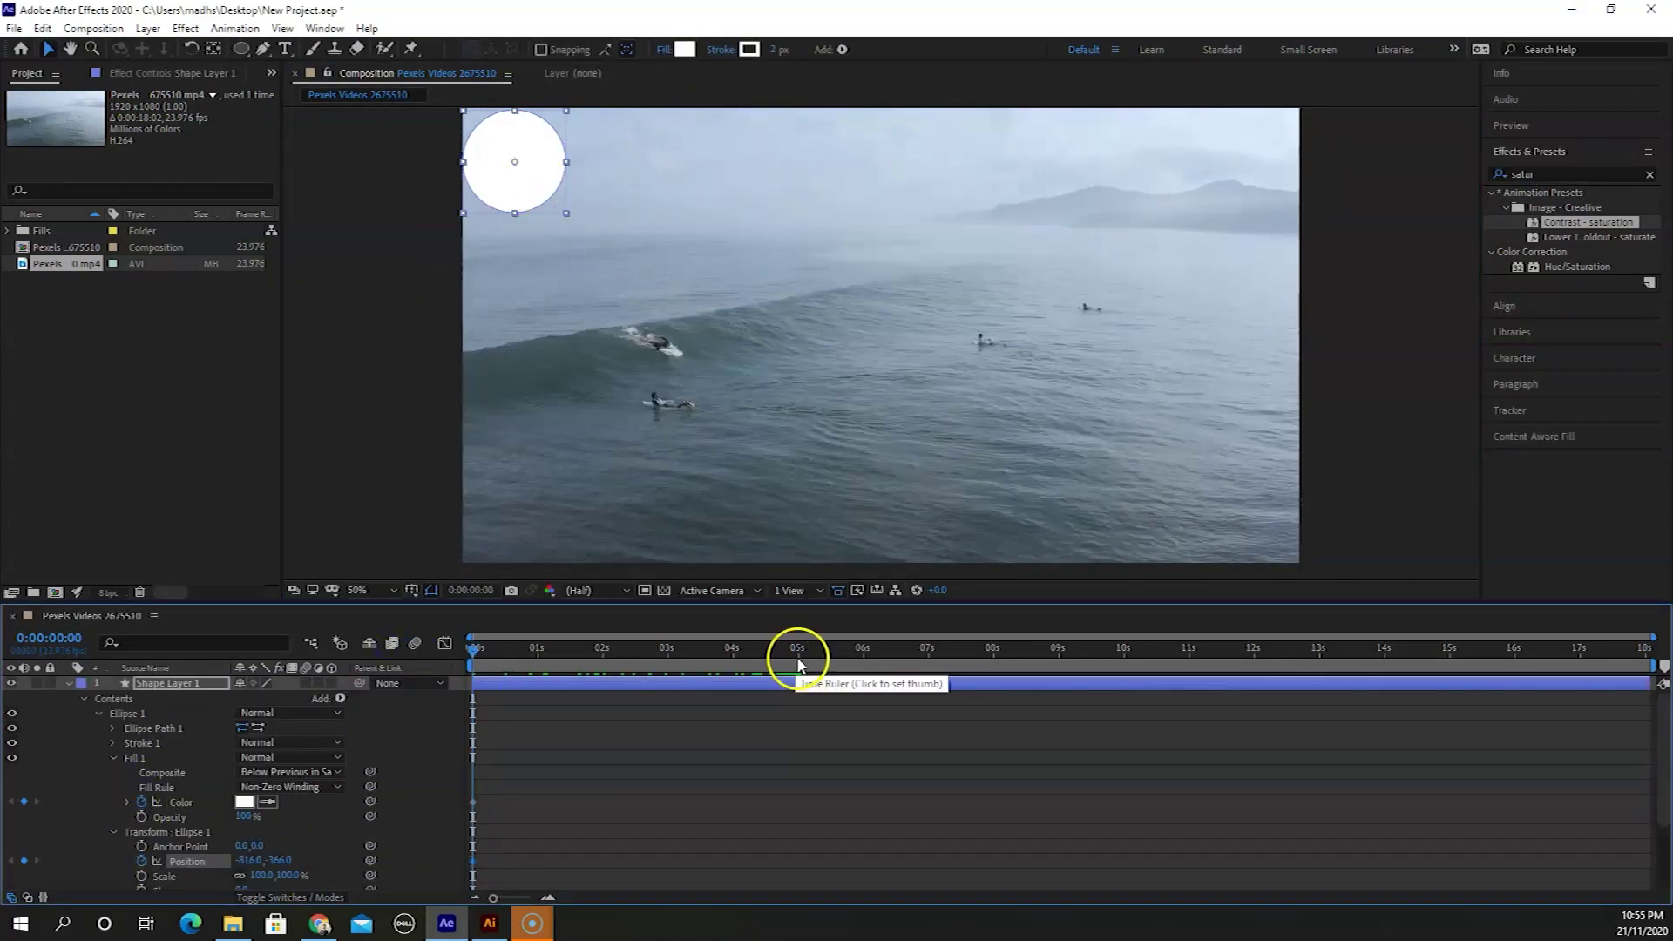
click(795, 647)
drag(485, 175, 1278, 149)
scroll(183, 801, down, 2)
click(244, 705)
click(849, 354)
click(1010, 355)
- Add keyframes at 10 s (blue, top-right) and 15 s (purple, bottom-left)
click(1124, 648)
click(244, 704)
click(872, 431)
click(1010, 355)
drag(1124, 647, 1449, 647)
drag(1247, 160, 515, 512)
click(244, 704)
click(1010, 355)
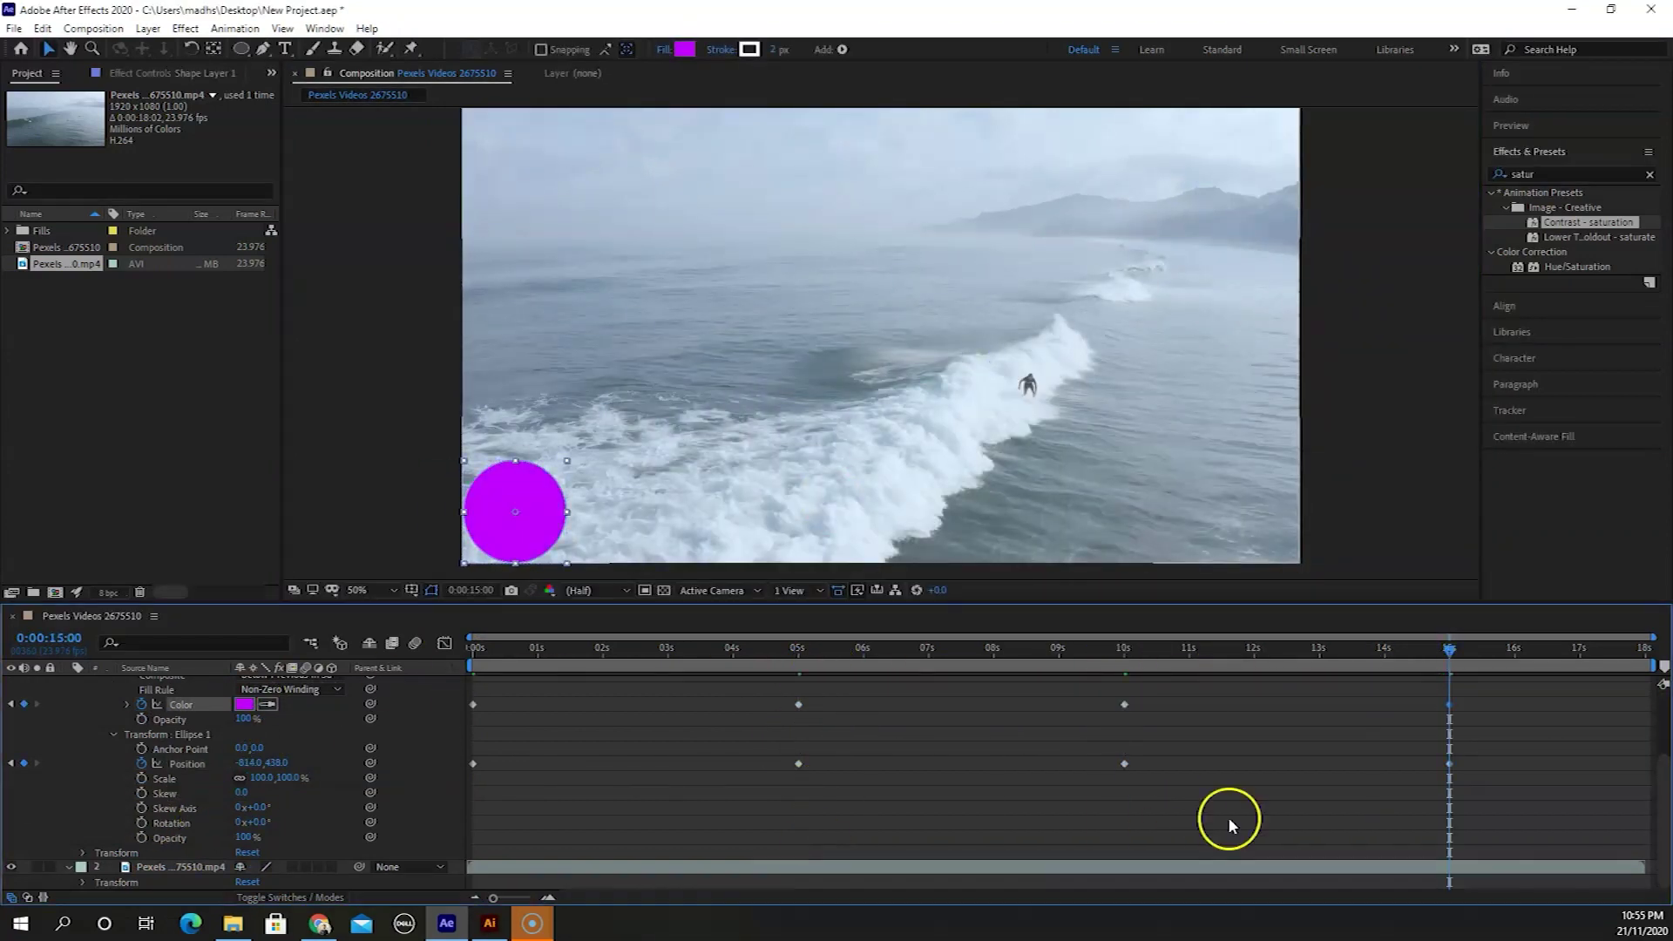
- Preview the animated circle across the full 0–18 second span
drag(1484, 634, 1653, 637)
key(space)
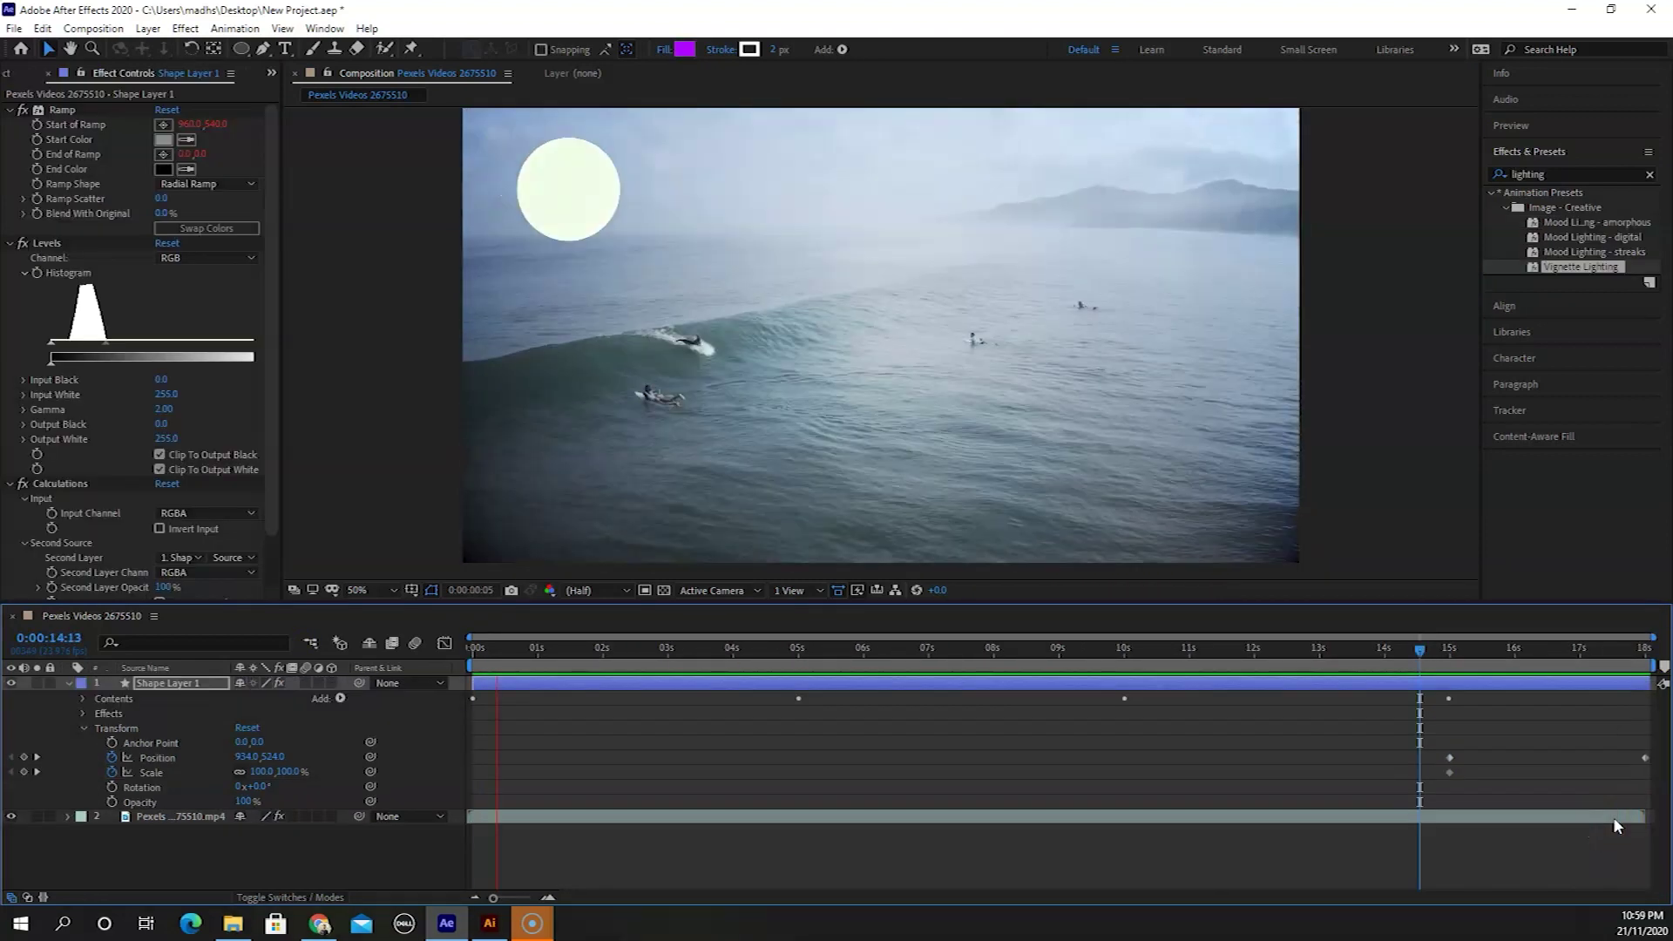
click(702, 777)
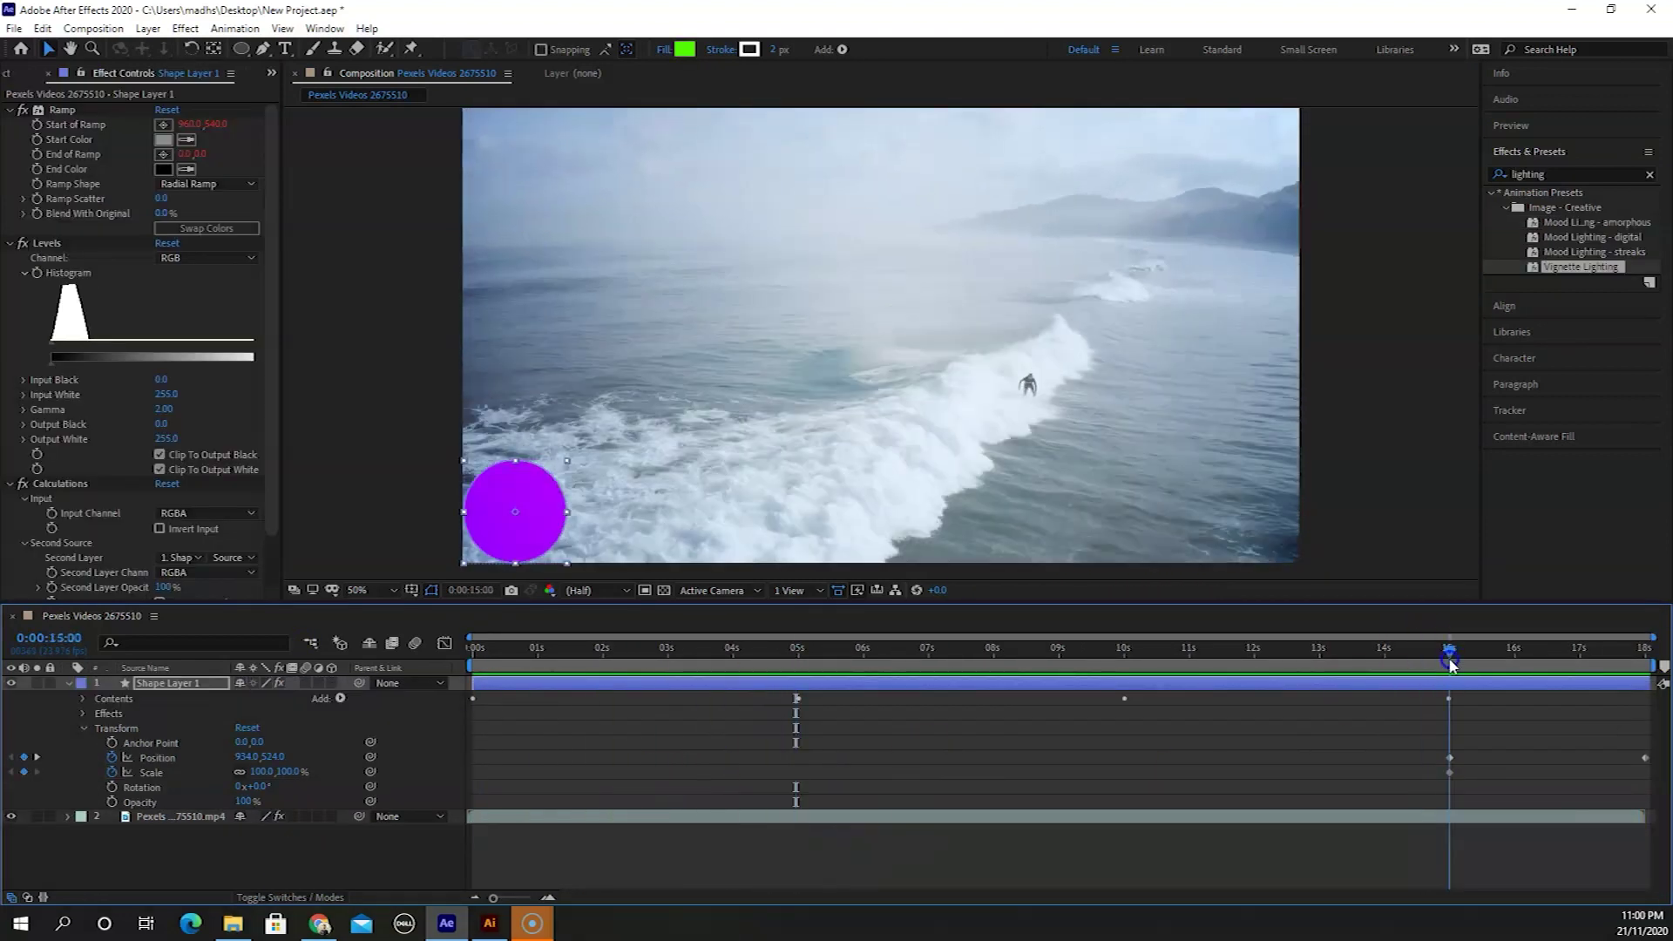
click(652, 664)
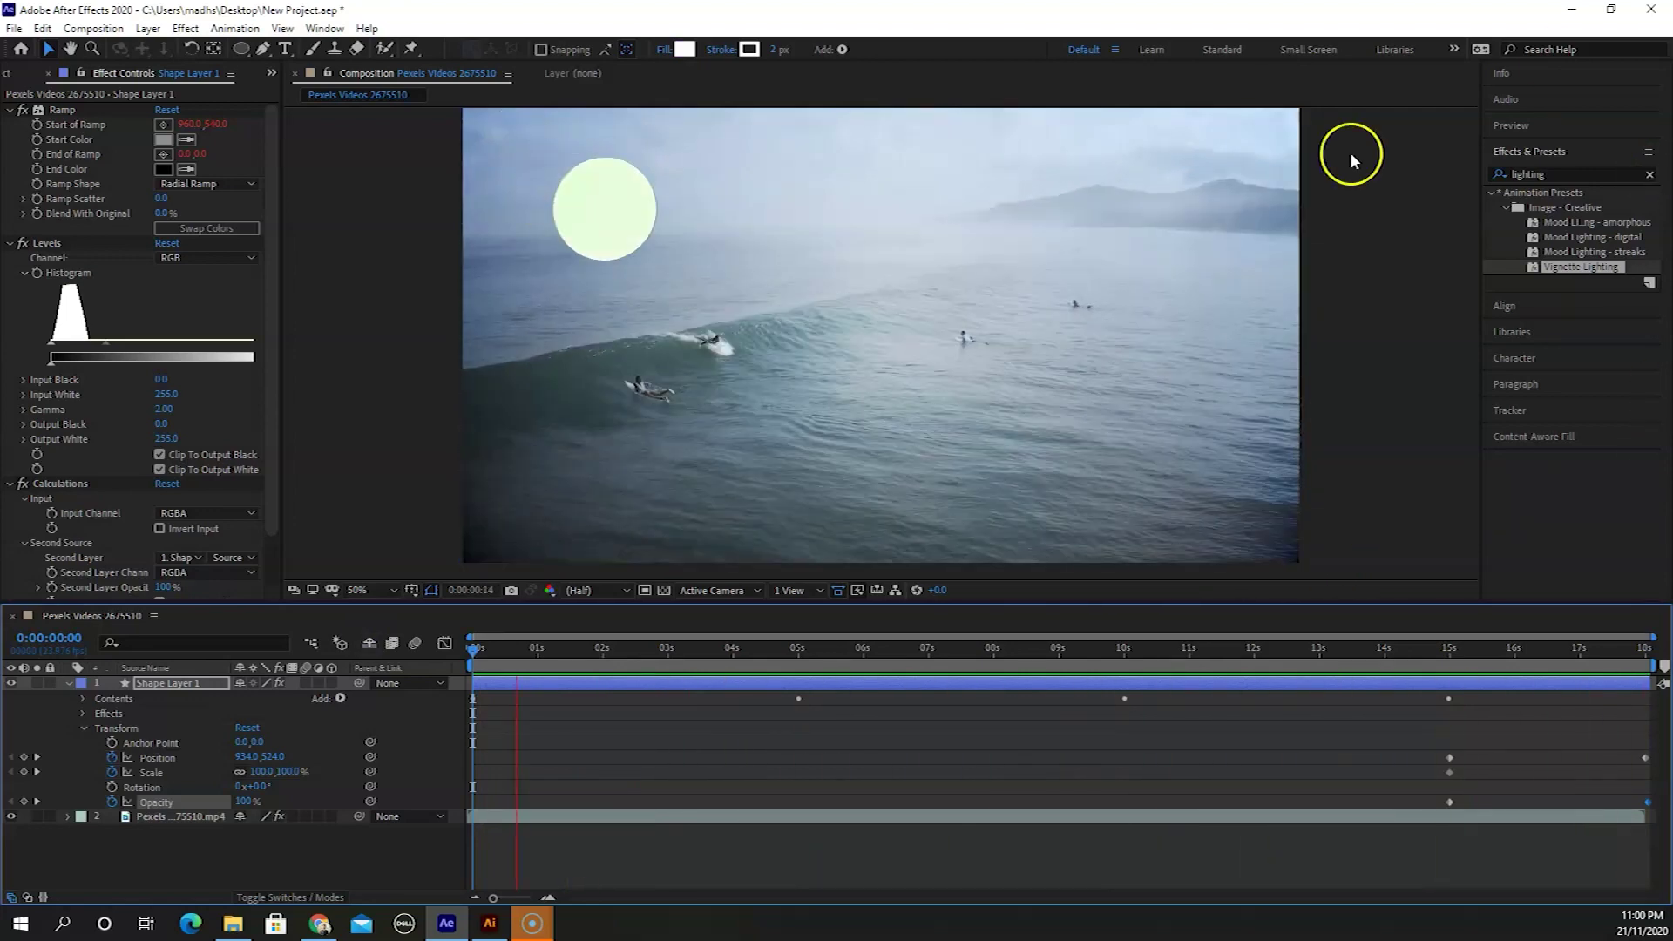
click(14, 28)
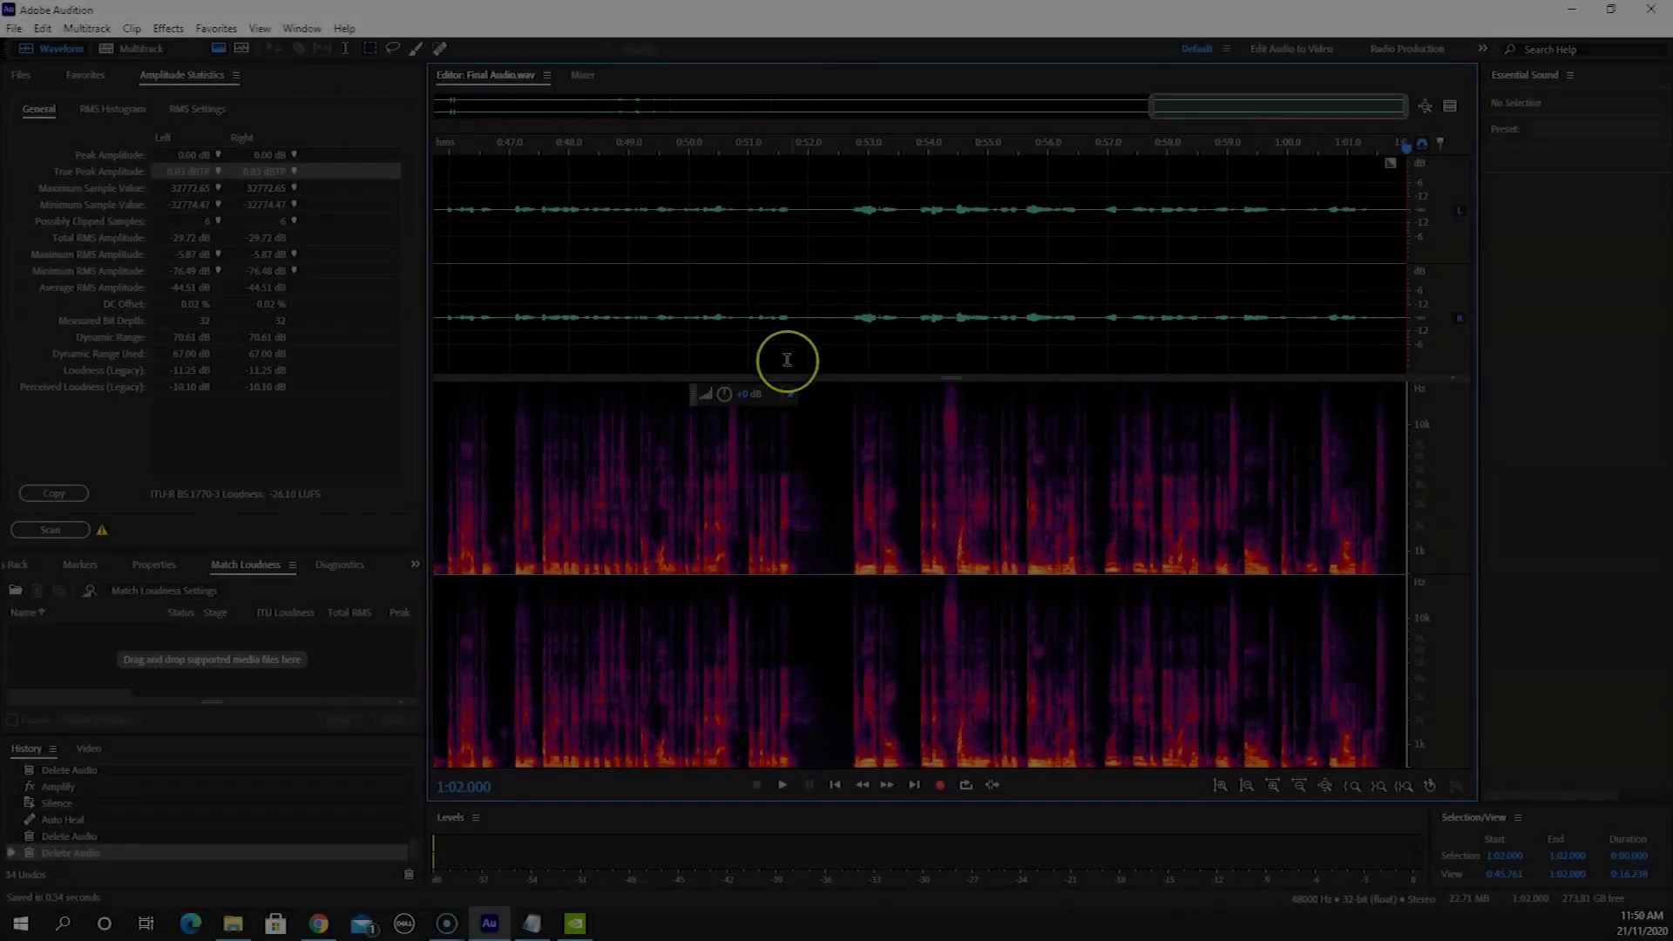
- Select the entire Final Audio.wav waveform
drag(802, 204, 822, 205)
drag(855, 385, 902, 791)
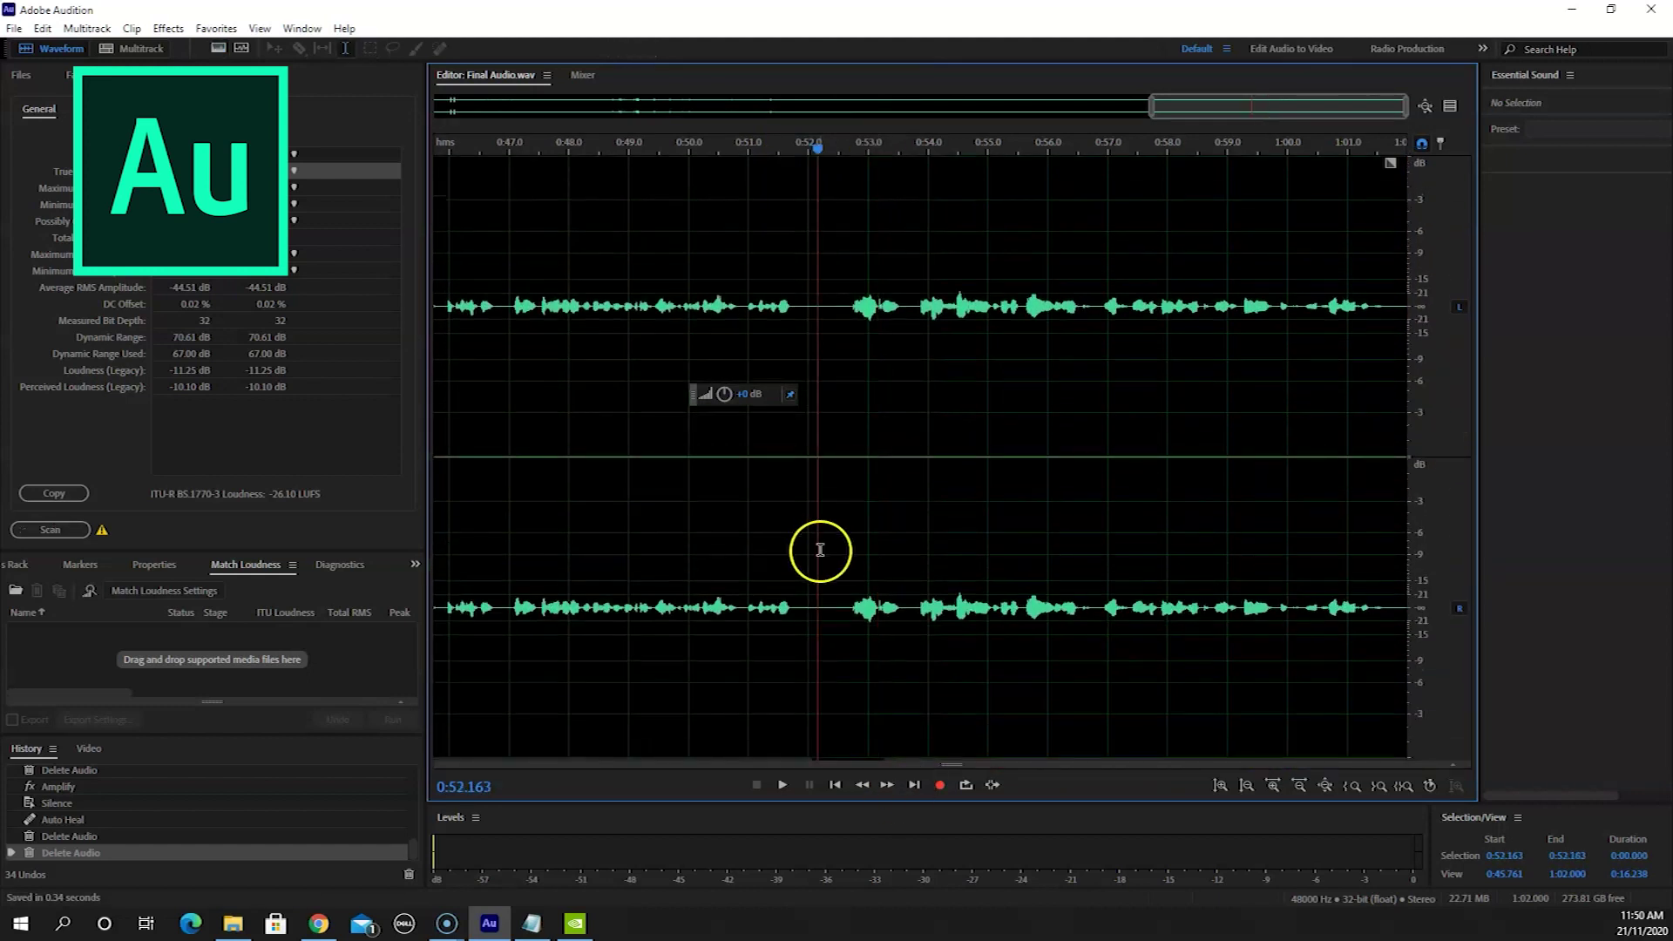
key(ctrl+a)
- Apply a Parametric Equalizer with the lowest band cut and the high-pass filter enabled
click(168, 28)
mouse_move(214, 244)
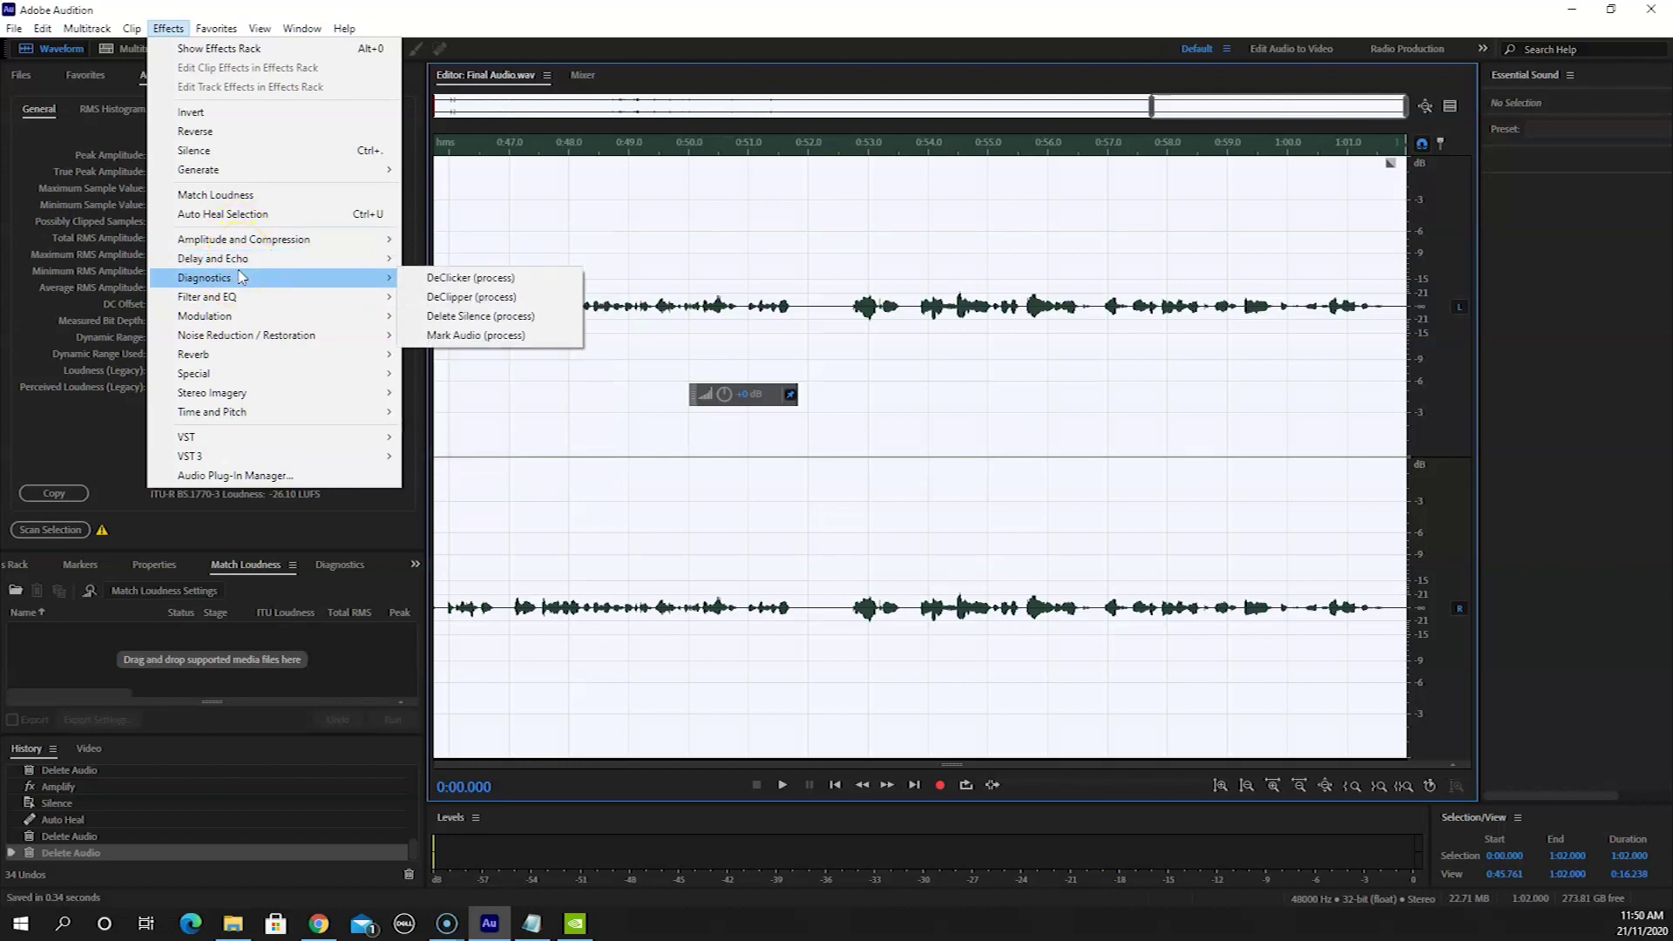
click(478, 393)
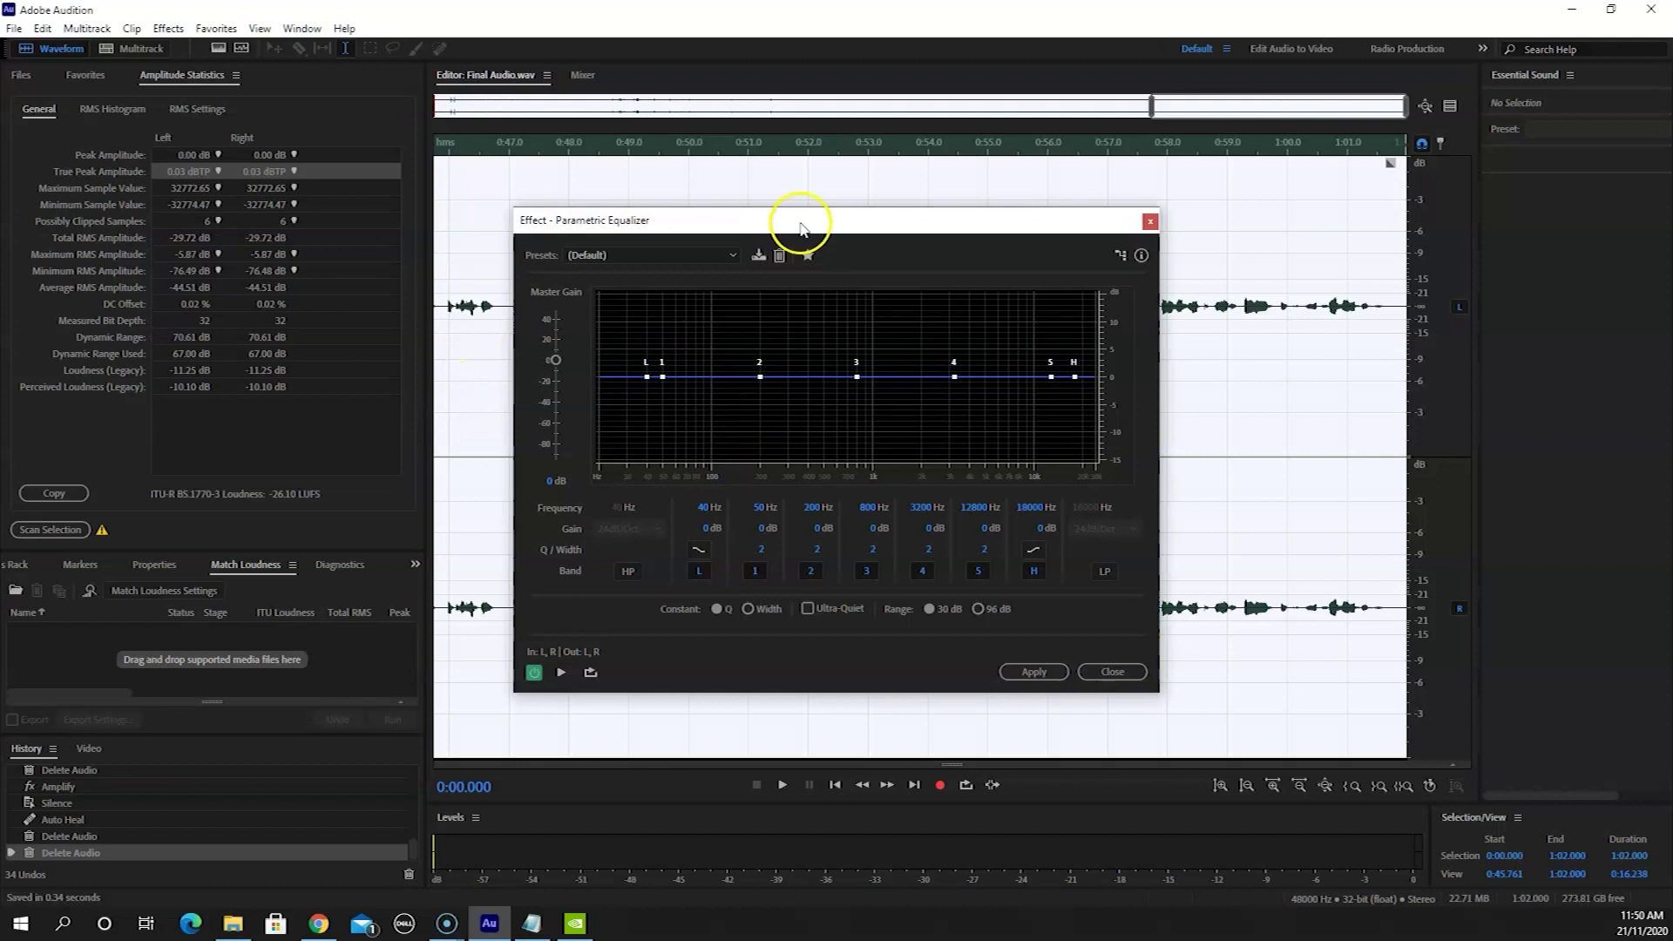
drag(802, 228, 487, 278)
drag(332, 426, 340, 528)
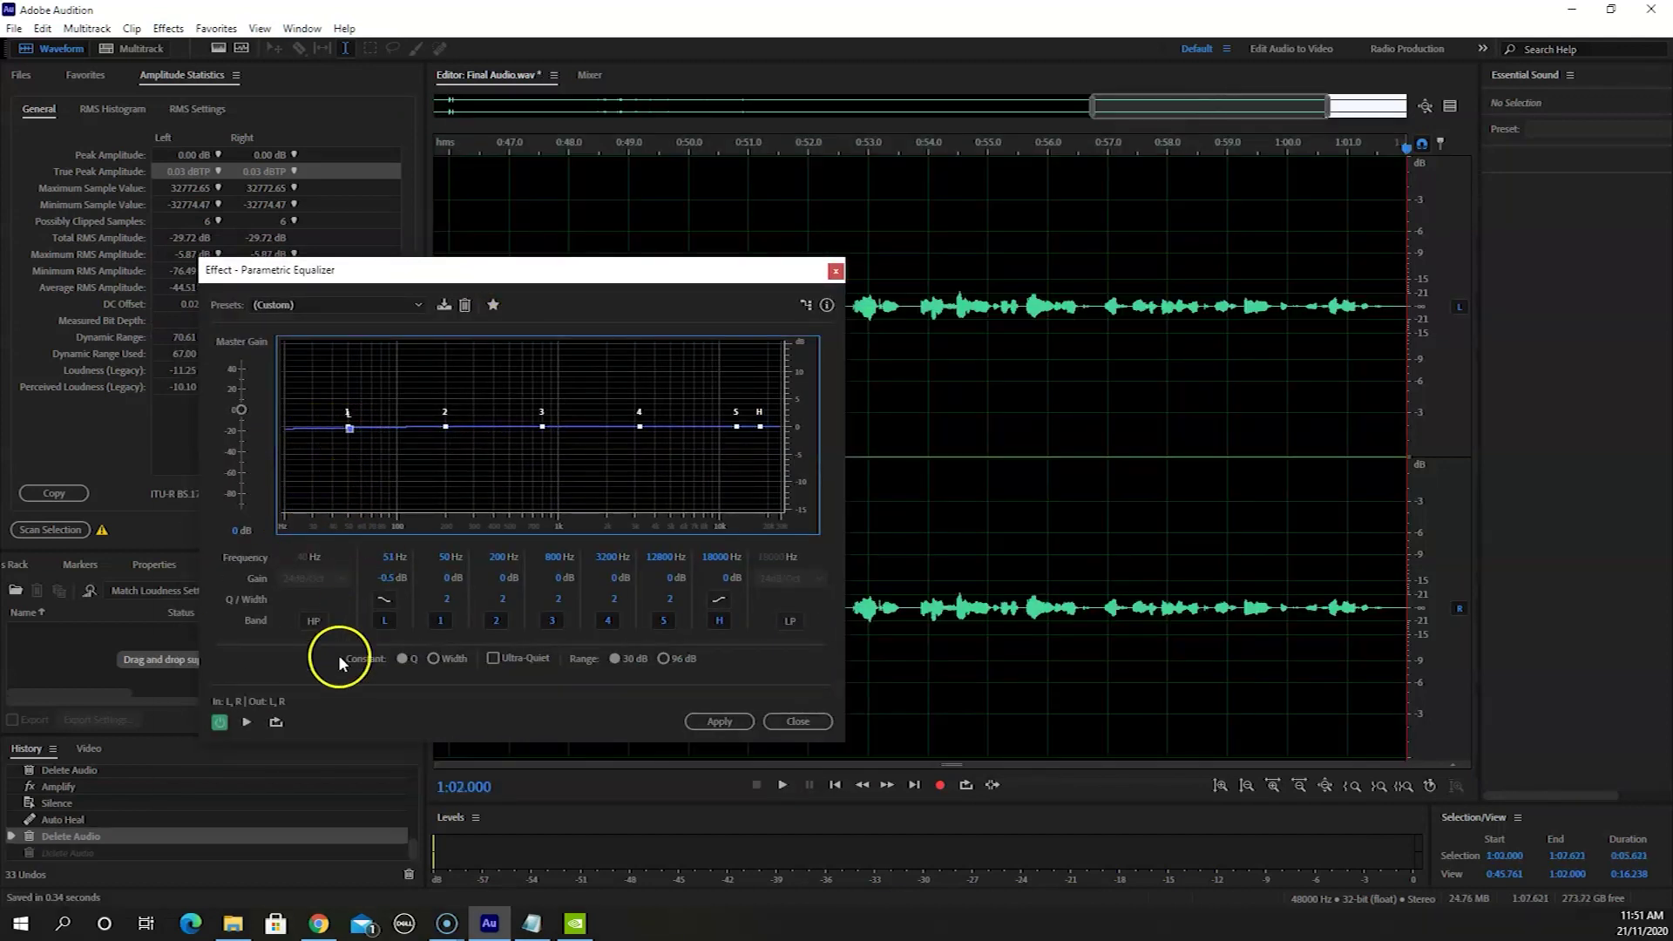
click(314, 620)
click(719, 722)
- Apply the Parametric Equalizer a second time, then play from 0:50
click(169, 28)
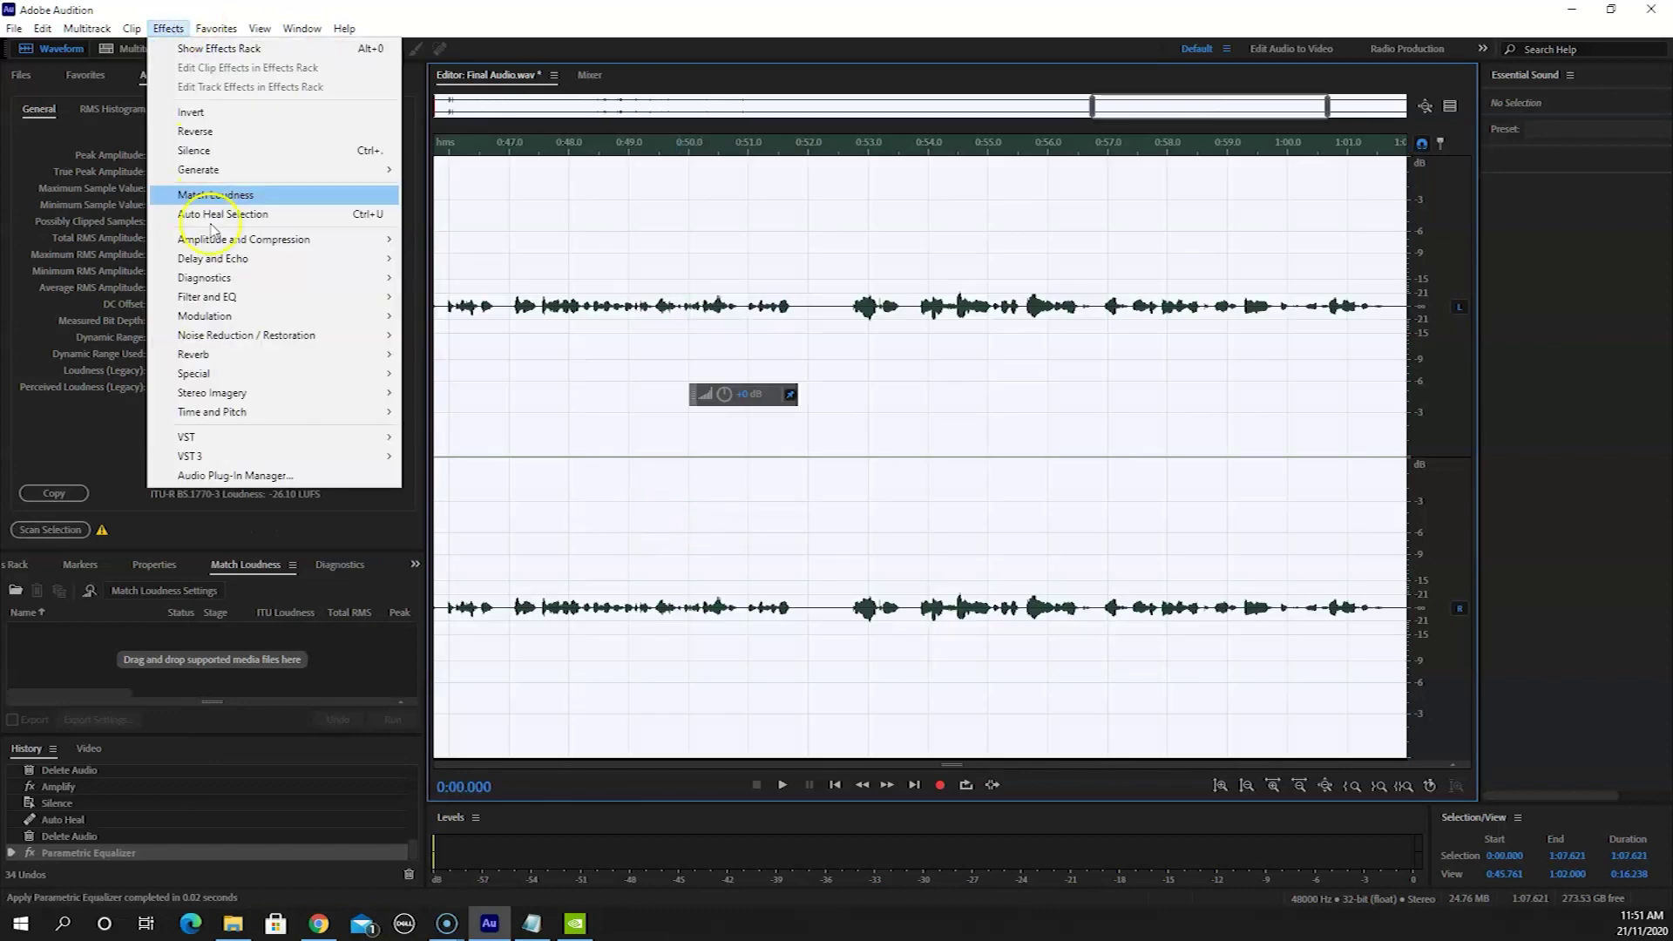
click(547, 392)
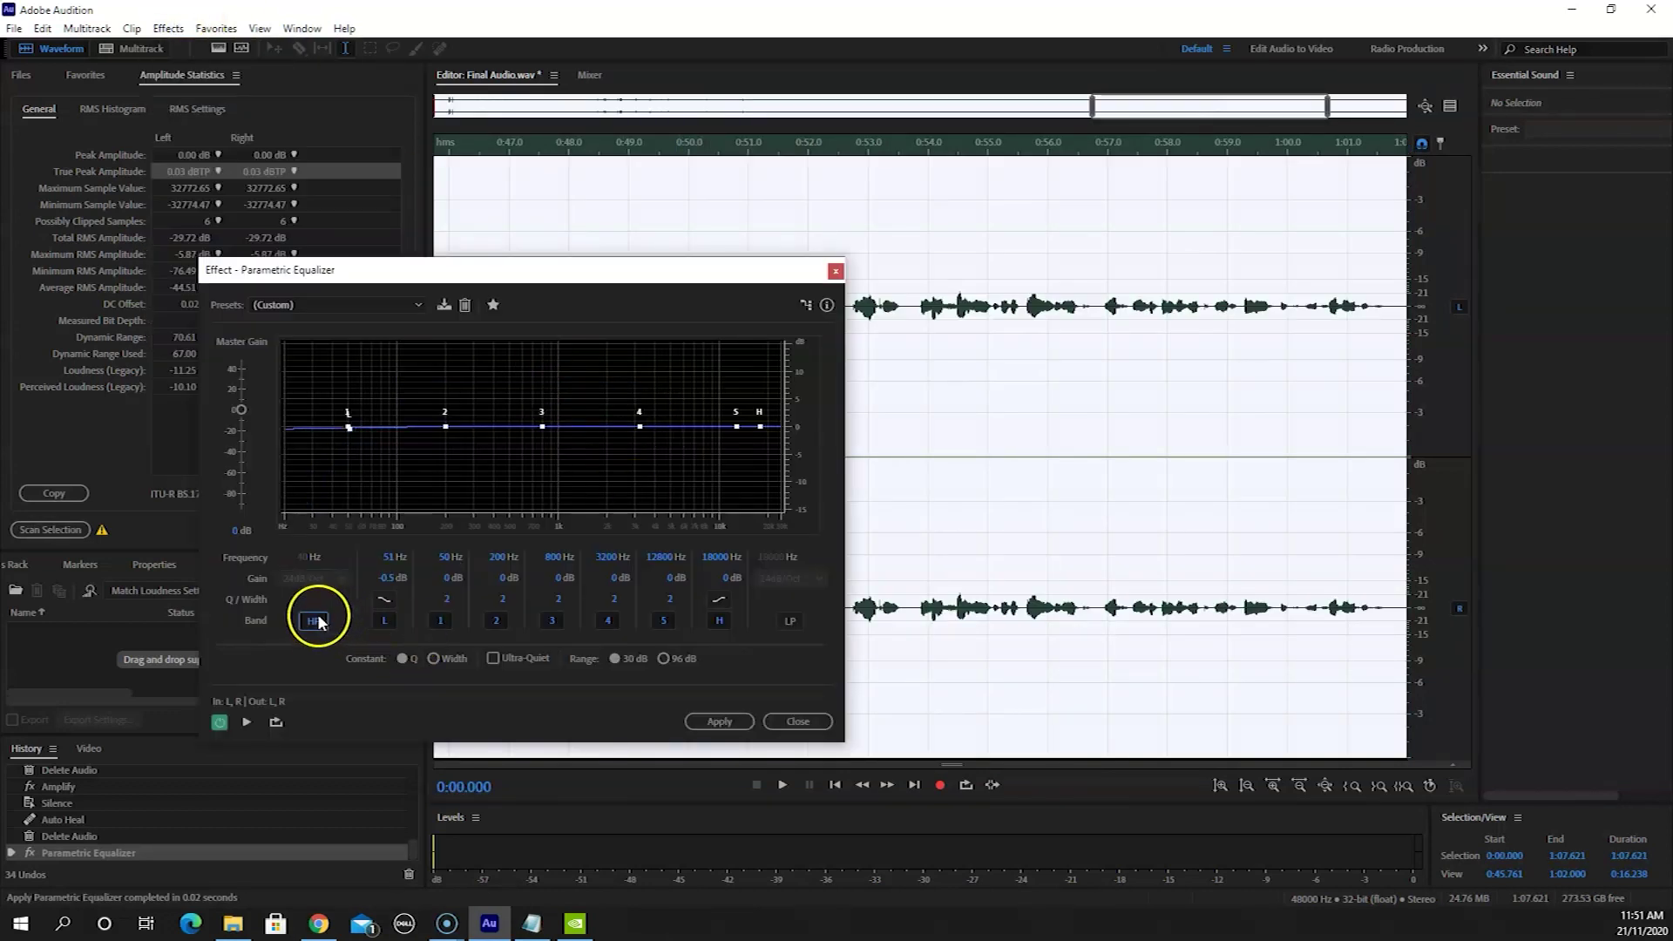
click(719, 721)
click(688, 479)
key(space)
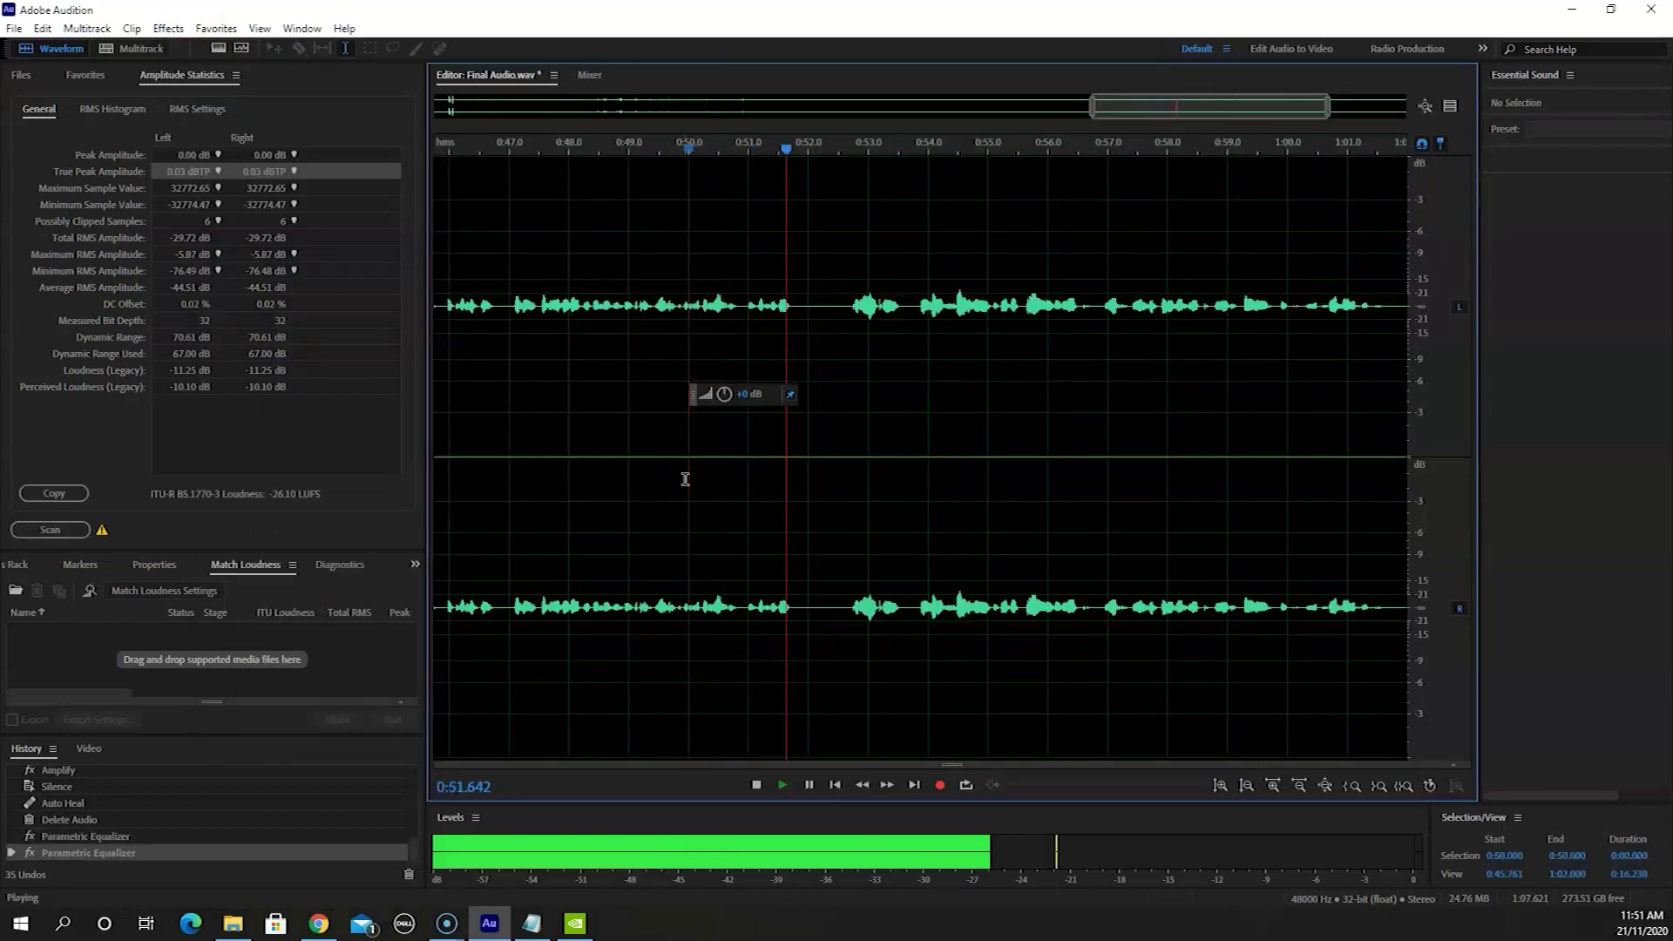